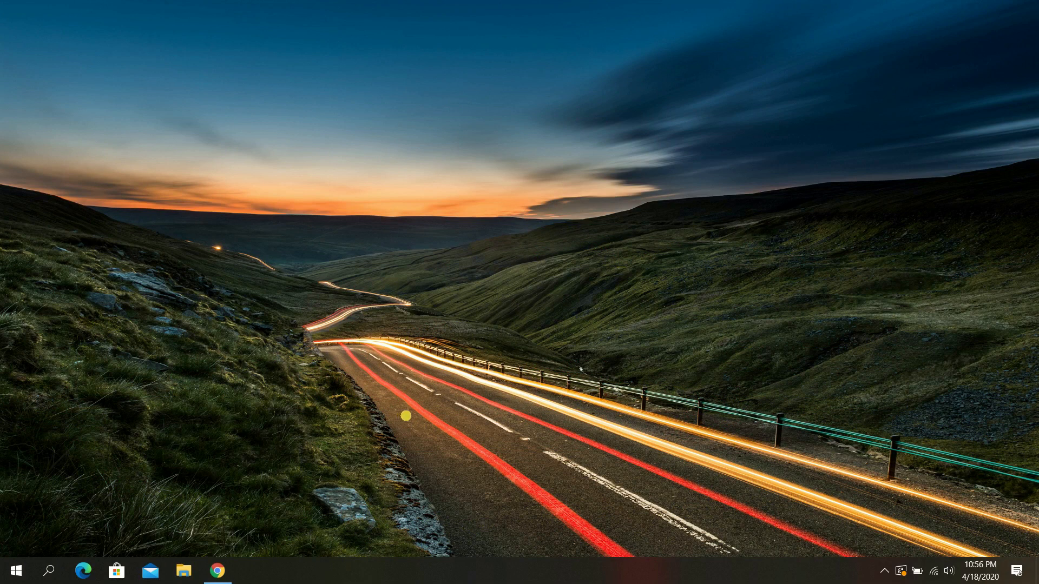
# Bring back the Chrome window showing the Wazuh homepage and scroll down to its features.
pyautogui.click(229, 569)
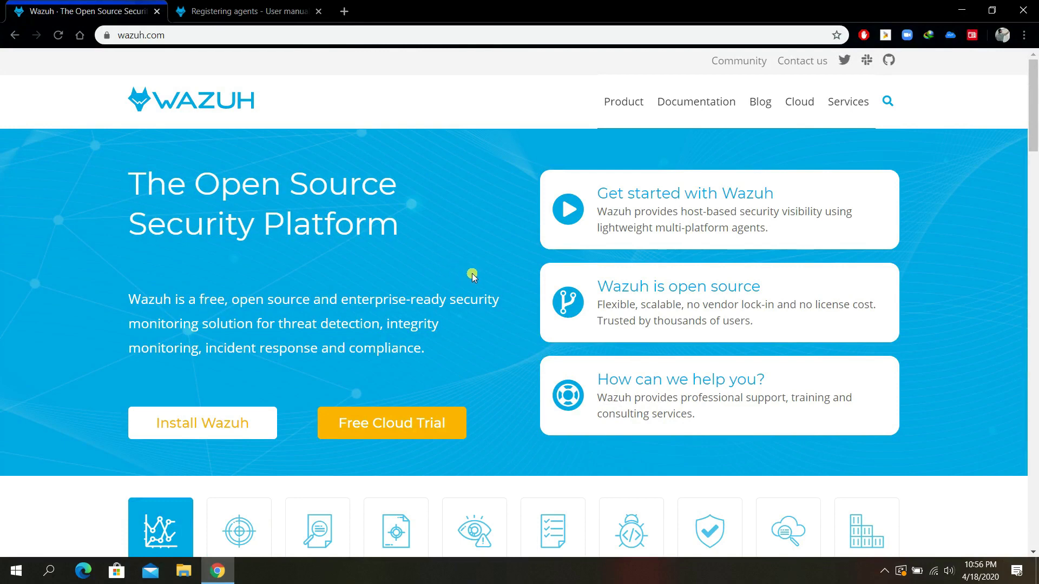
pyautogui.scroll(-1, 468, 272)
pyautogui.scroll(-2, 468, 271)
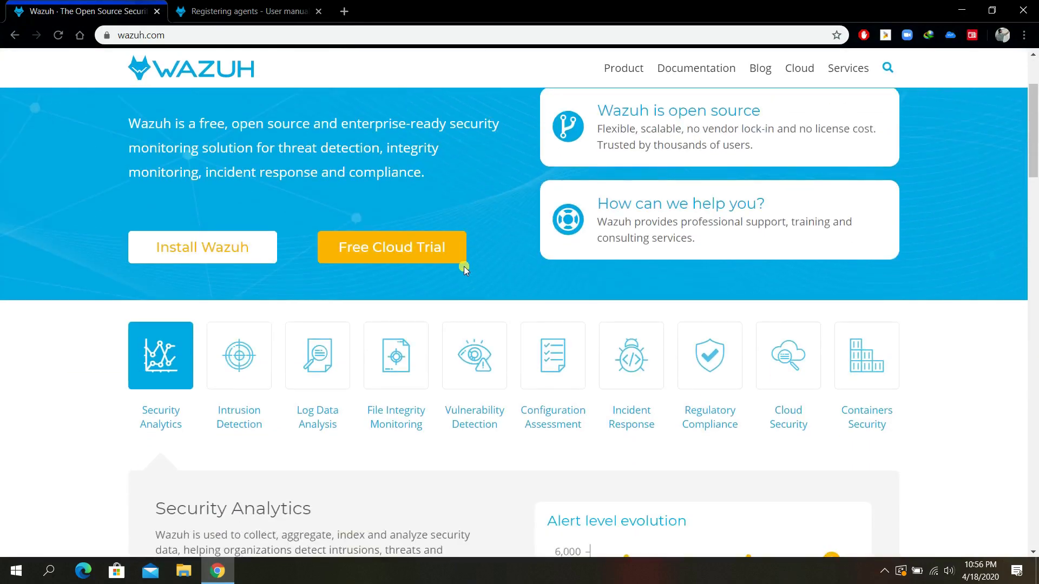
pyautogui.scroll(1, 463, 266)
pyautogui.scroll(-3, 455, 263)
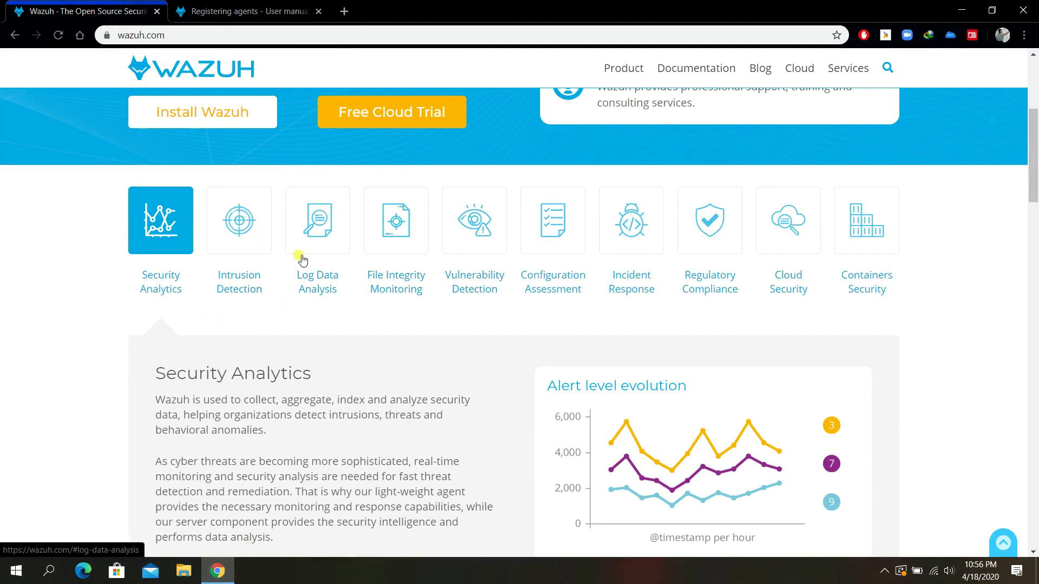
# View each feature description, from Intrusion Detection and Log Data Analysis through Cloud and Containers Security.
pyautogui.click(267, 250)
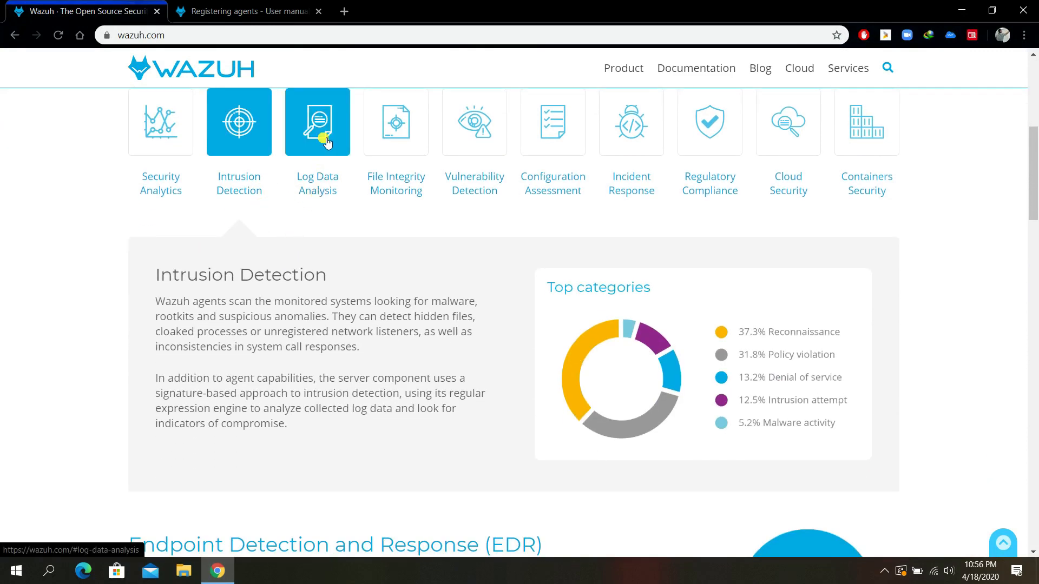
pyautogui.click(326, 142)
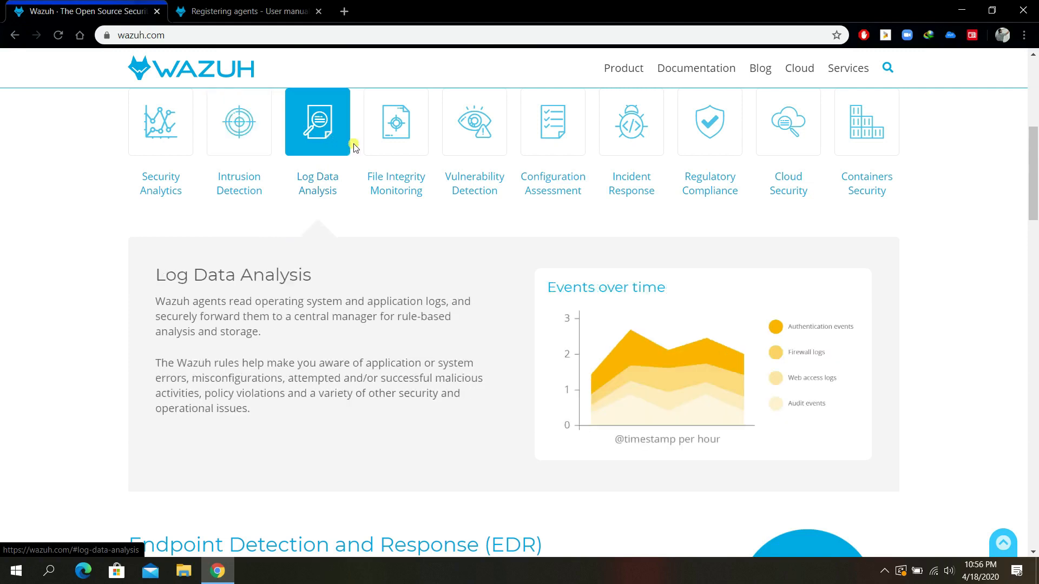
pyautogui.click(412, 138)
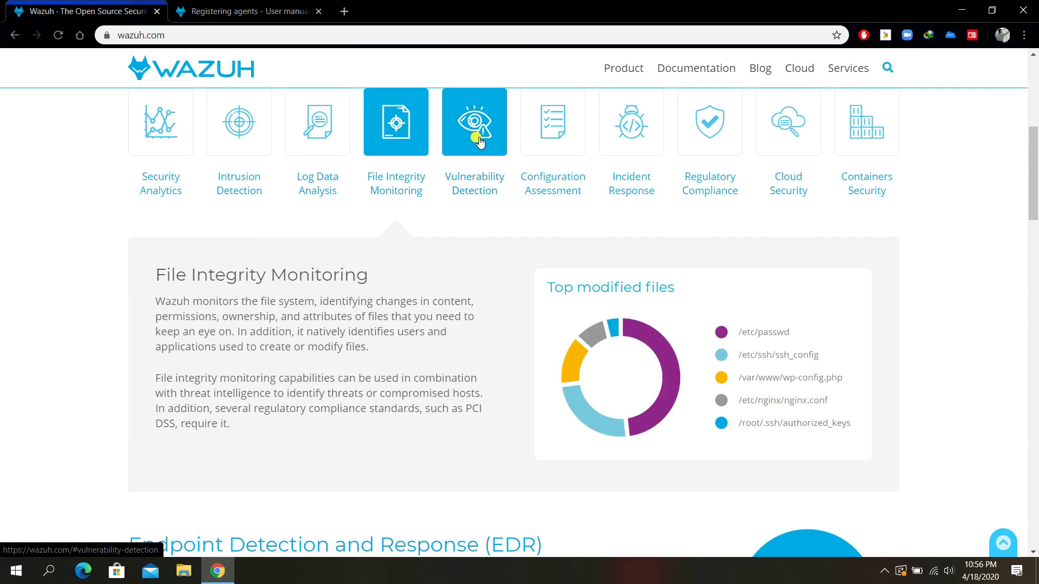
pyautogui.click(479, 141)
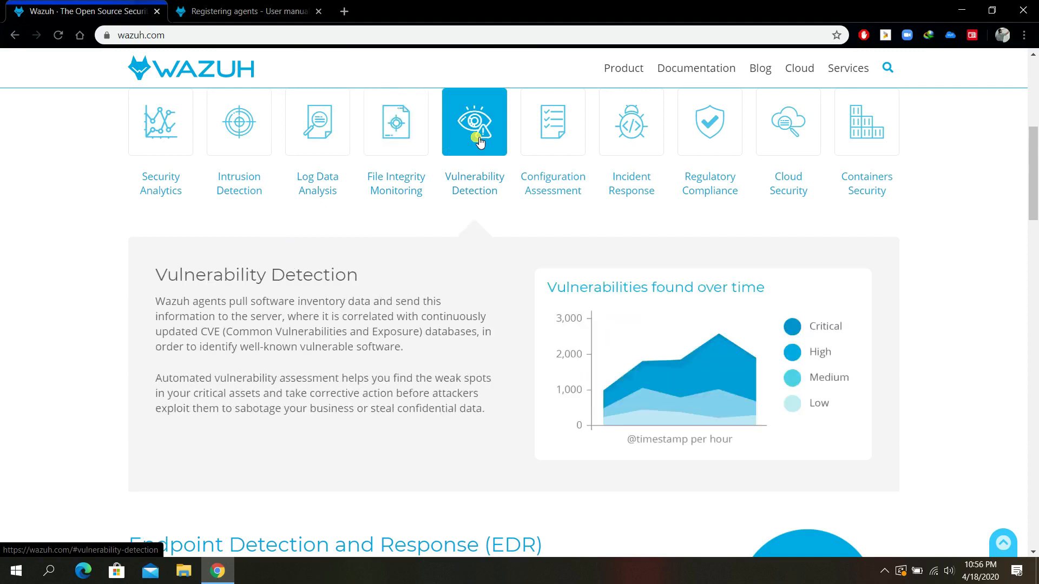
pyautogui.click(550, 150)
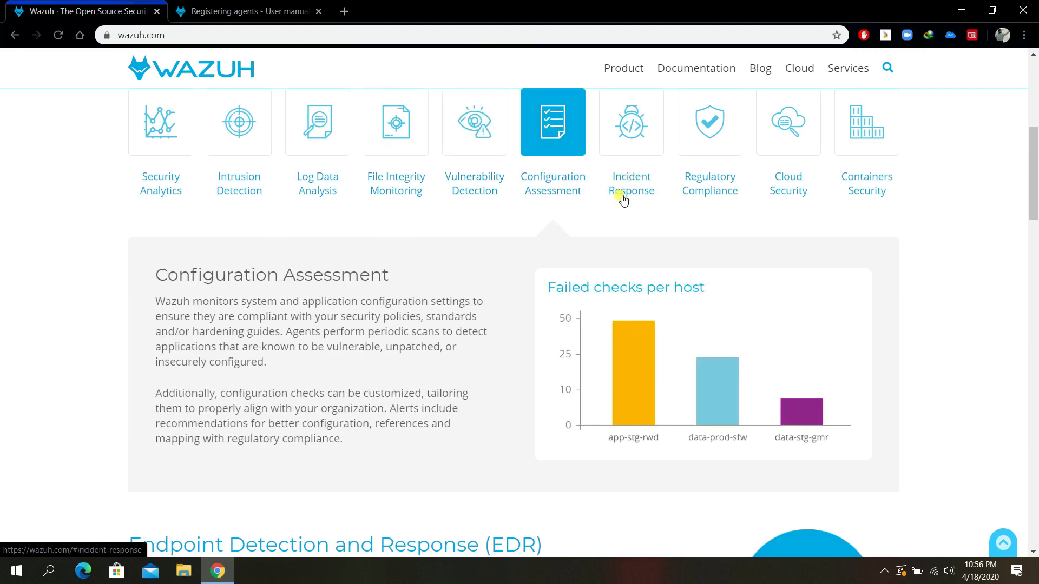
pyautogui.click(635, 133)
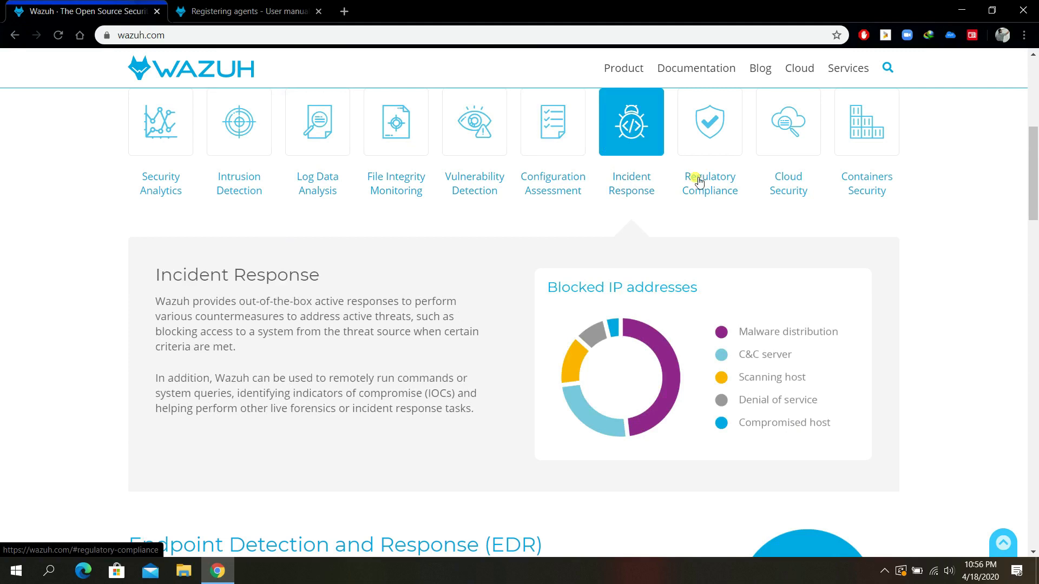
pyautogui.click(708, 139)
pyautogui.click(788, 136)
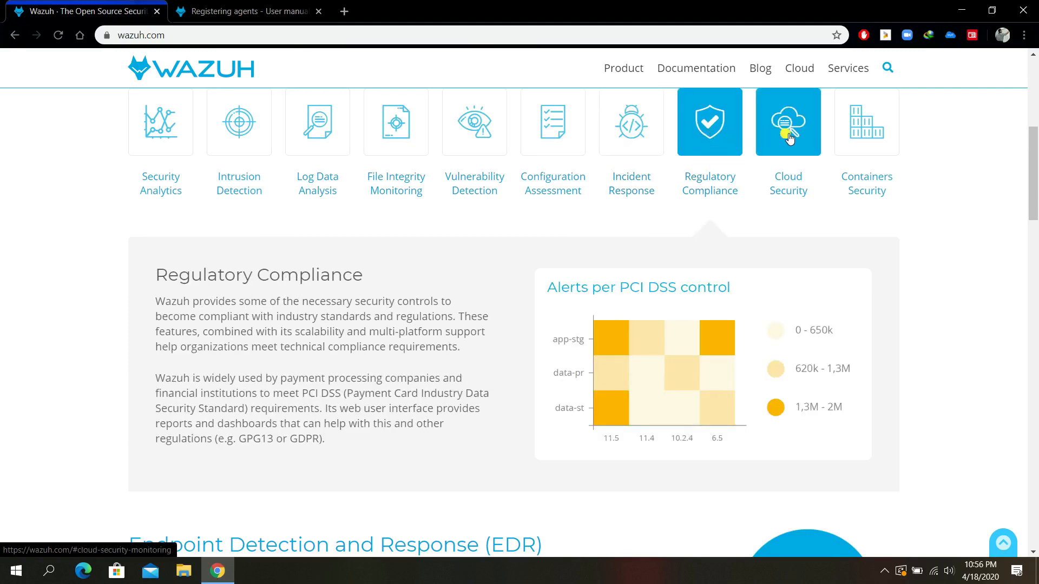
pyautogui.click(859, 144)
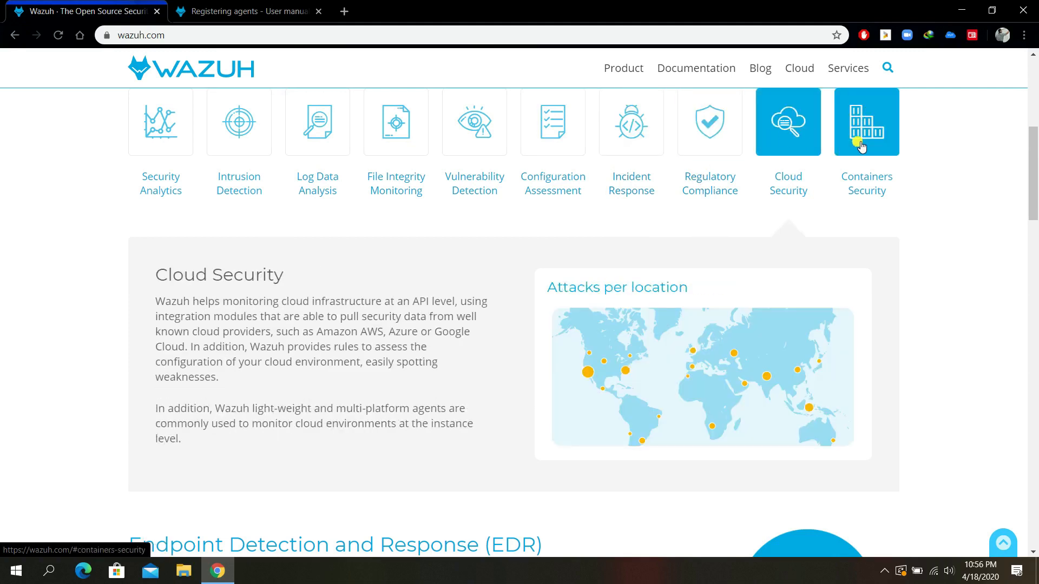
# Scroll back to the top of the wazuh.com homepage.
pyautogui.click(466, 199)
pyautogui.scroll(5, 469, 203)
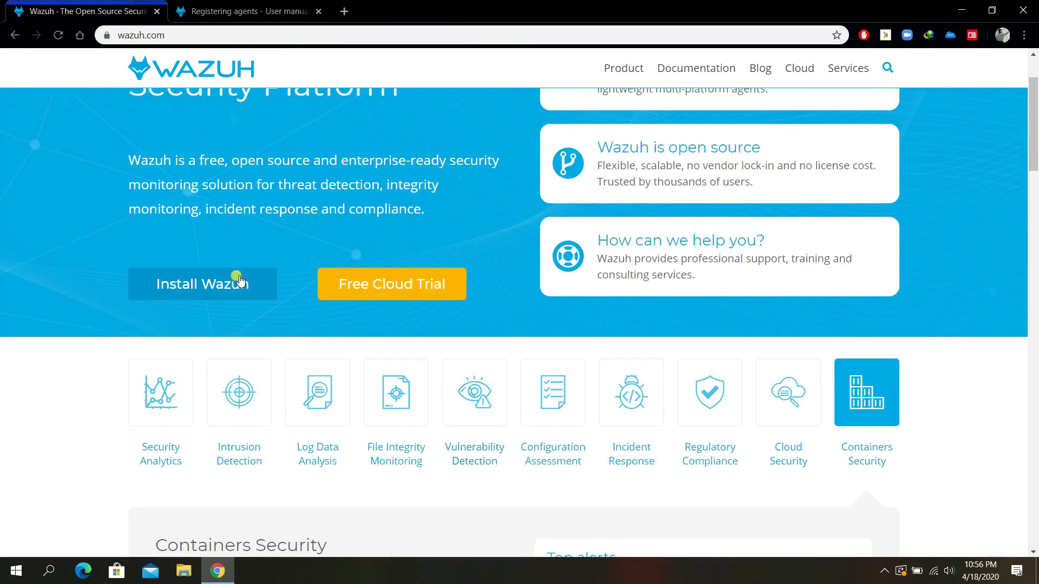
pyautogui.scroll(3, 298, 163)
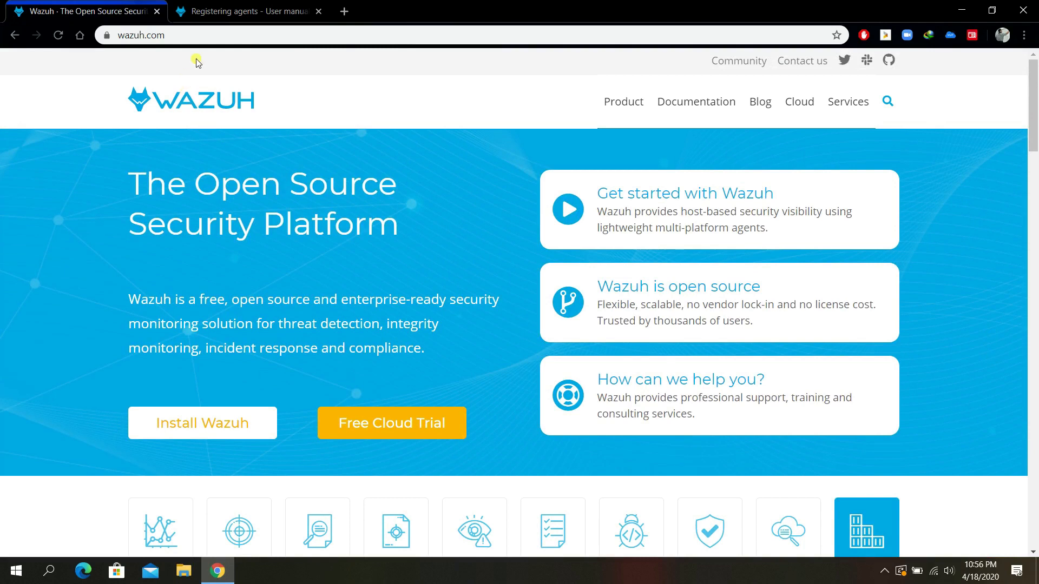
pyautogui.click(190, 34)
pyautogui.click(307, 60)
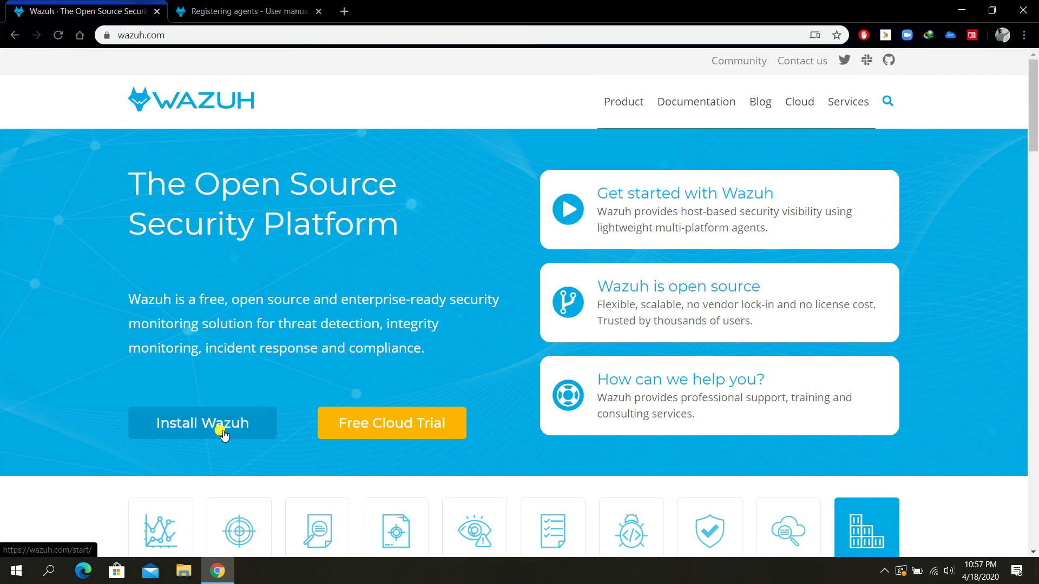
# Open the Get started with Wazuh page and highlight the Install Wazuh manager heading.
pyautogui.click(749, 421)
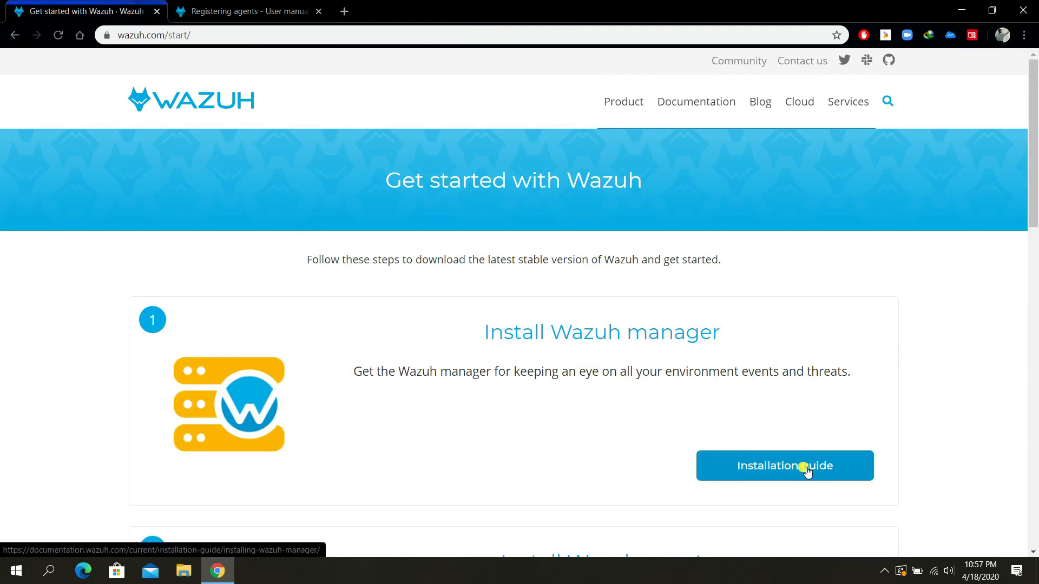
pyautogui.scroll(-5, 821, 375)
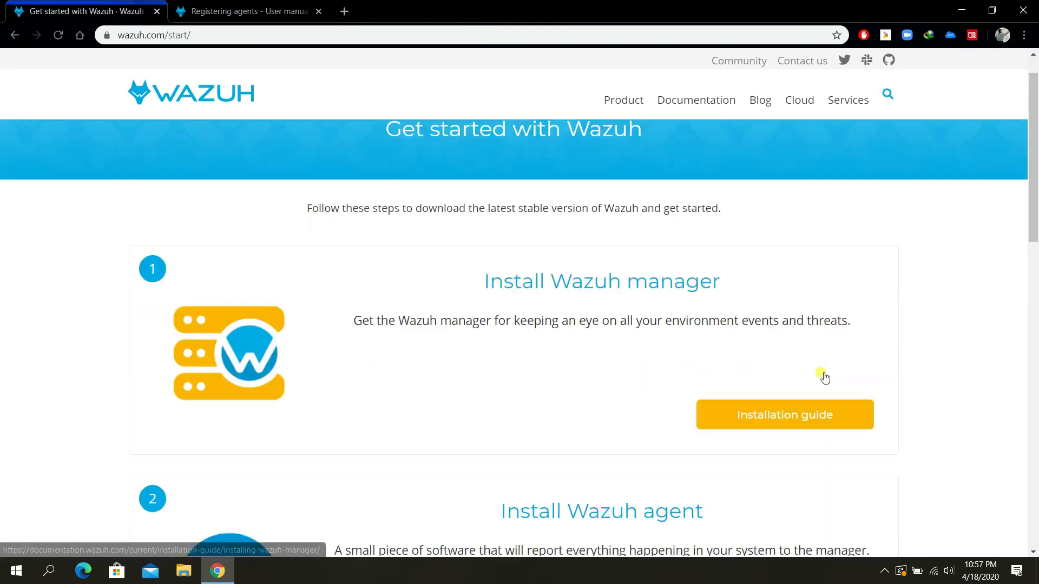
pyautogui.scroll(-1, 709, 345)
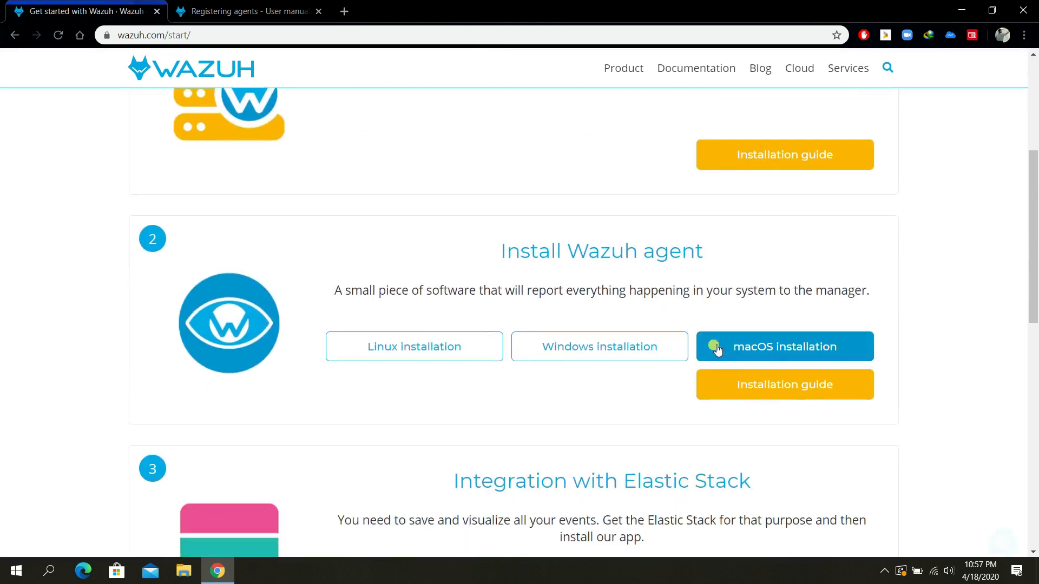
pyautogui.scroll(4, 726, 343)
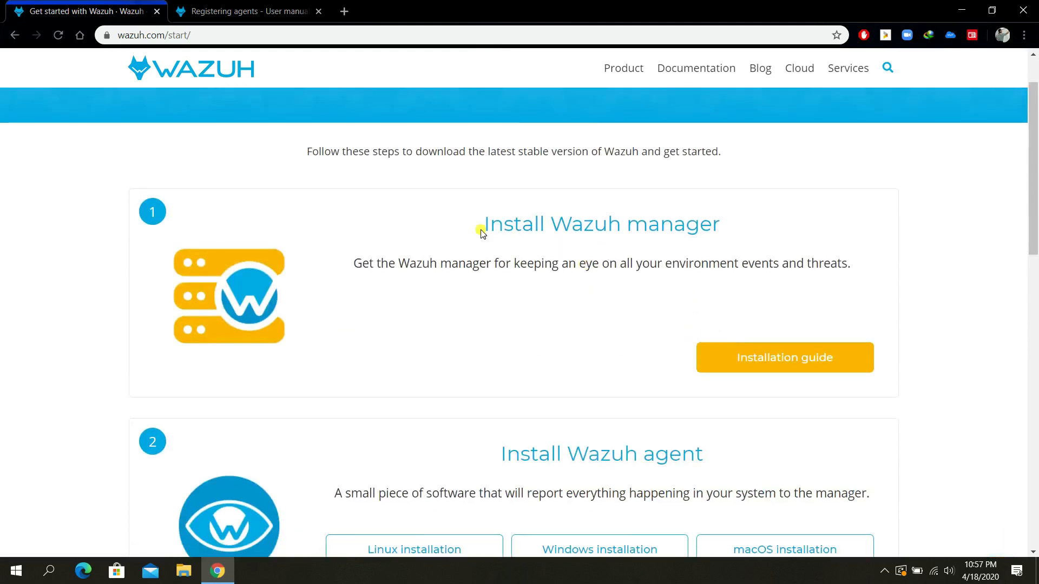
pyautogui.moveTo(484, 229); pyautogui.dragTo(732, 228)
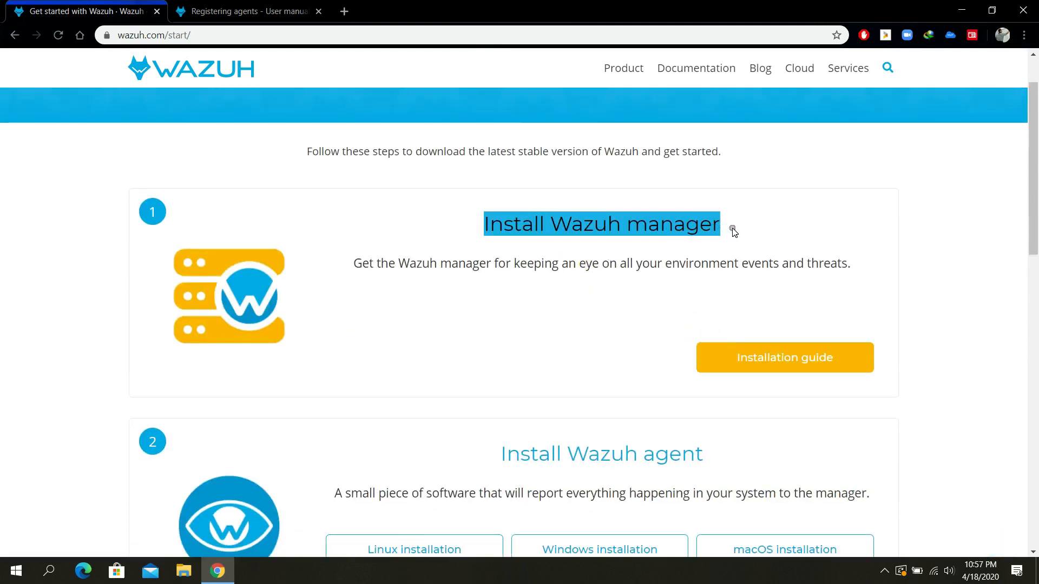
pyautogui.click(756, 231)
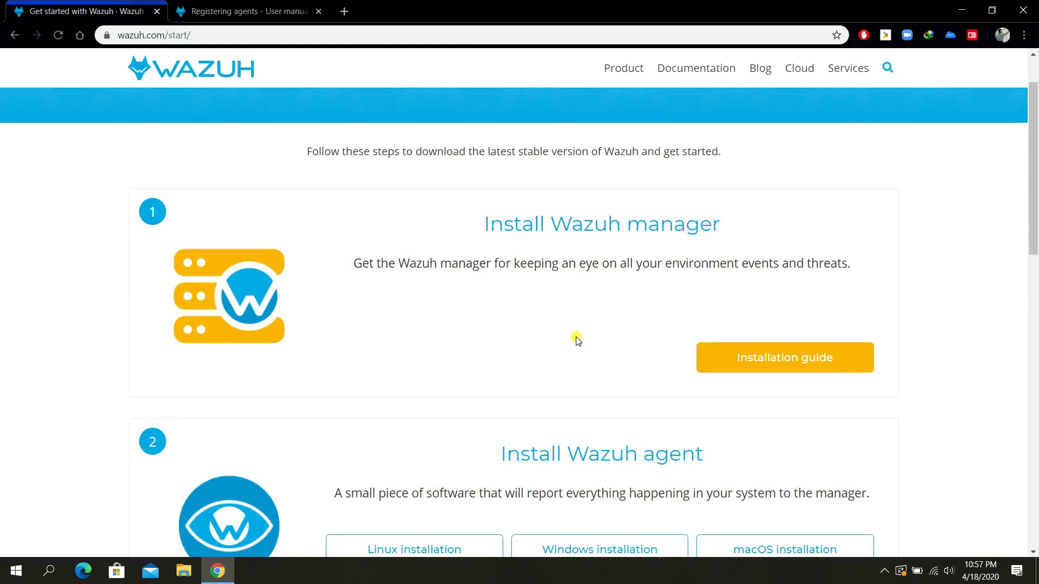
# Highlight the Install Wazuh agent heading and scroll through the remaining installation steps.
pyautogui.scroll(-2, 577, 339)
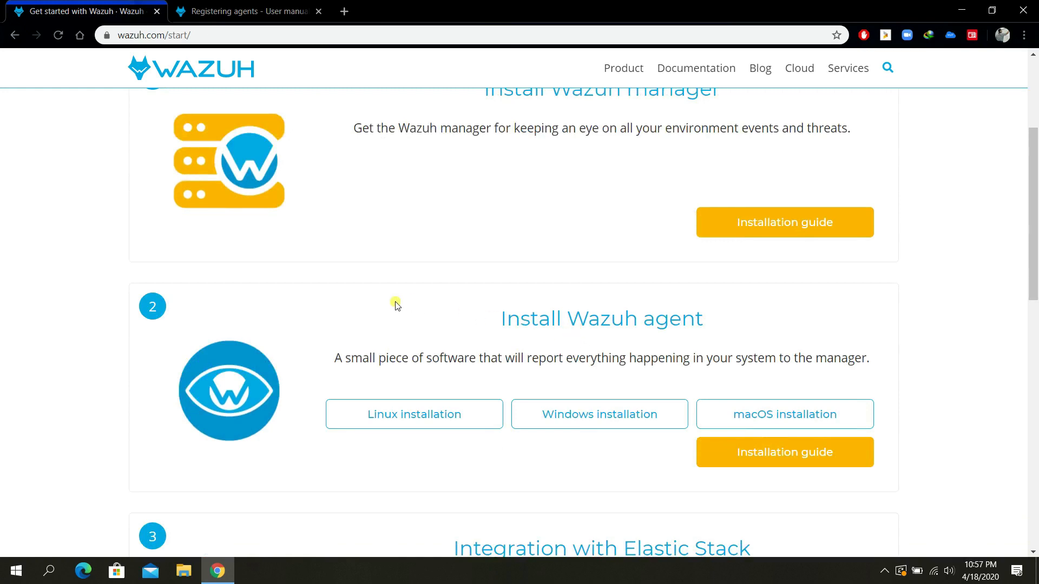
pyautogui.moveTo(507, 326); pyautogui.dragTo(705, 336)
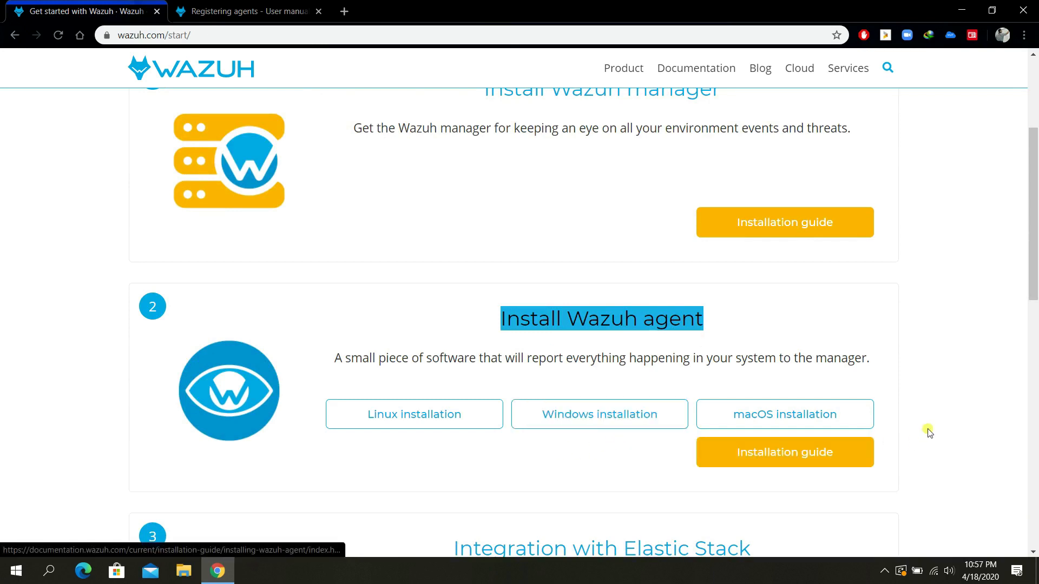
pyautogui.scroll(-2, 907, 399)
pyautogui.scroll(-4, 903, 396)
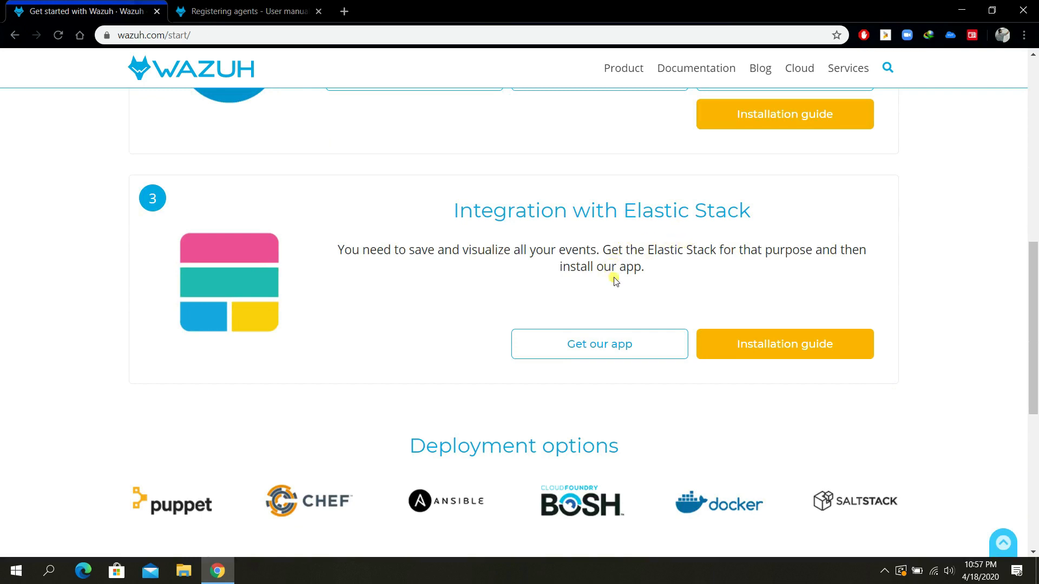
pyautogui.scroll(9, 825, 309)
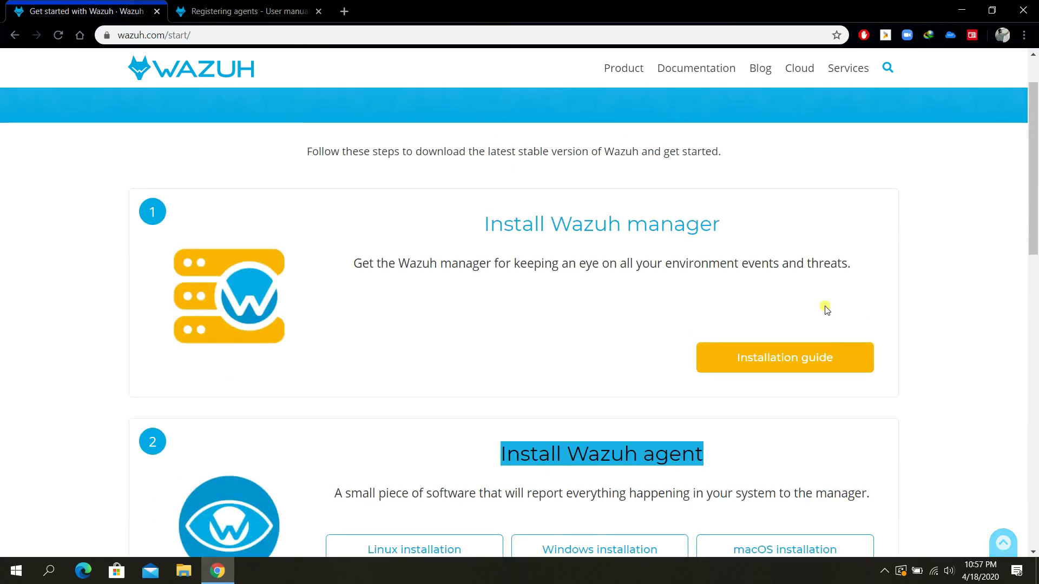
pyautogui.scroll(-3, 825, 310)
pyautogui.scroll(1, 824, 311)
pyautogui.click(825, 319)
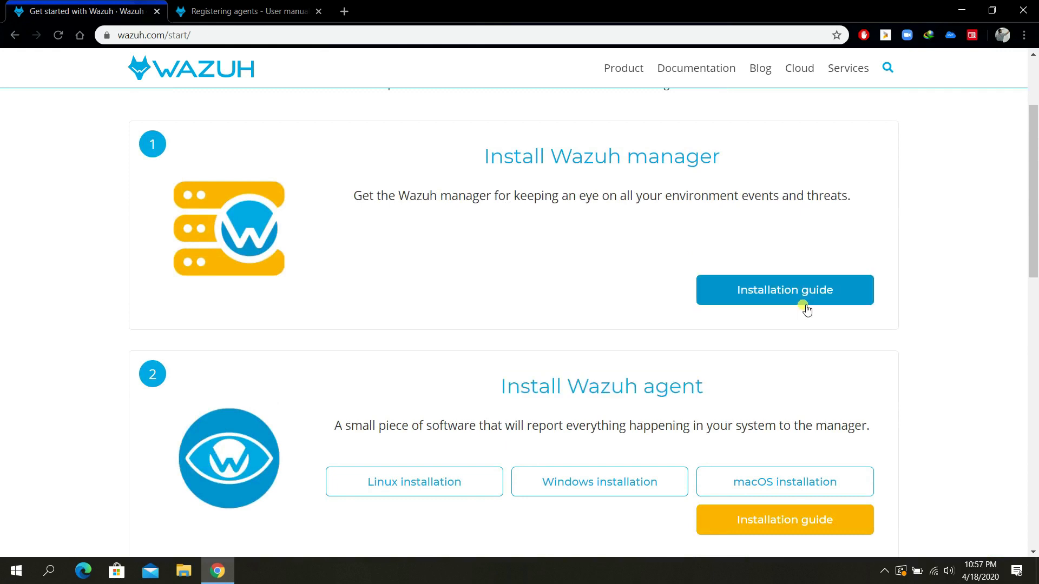
pyautogui.scroll(1, 811, 330)
# Open the manager's Installation guide and scroll the Wazuh 3.12 supported operating systems table.
pyautogui.click(810, 359)
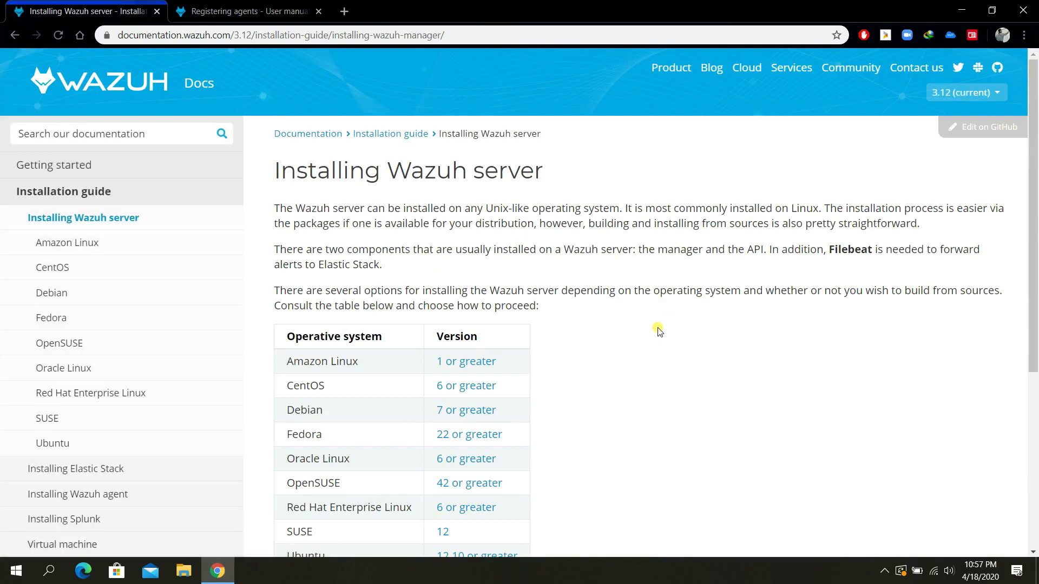
pyautogui.scroll(-1, 658, 330)
pyautogui.scroll(1, 657, 330)
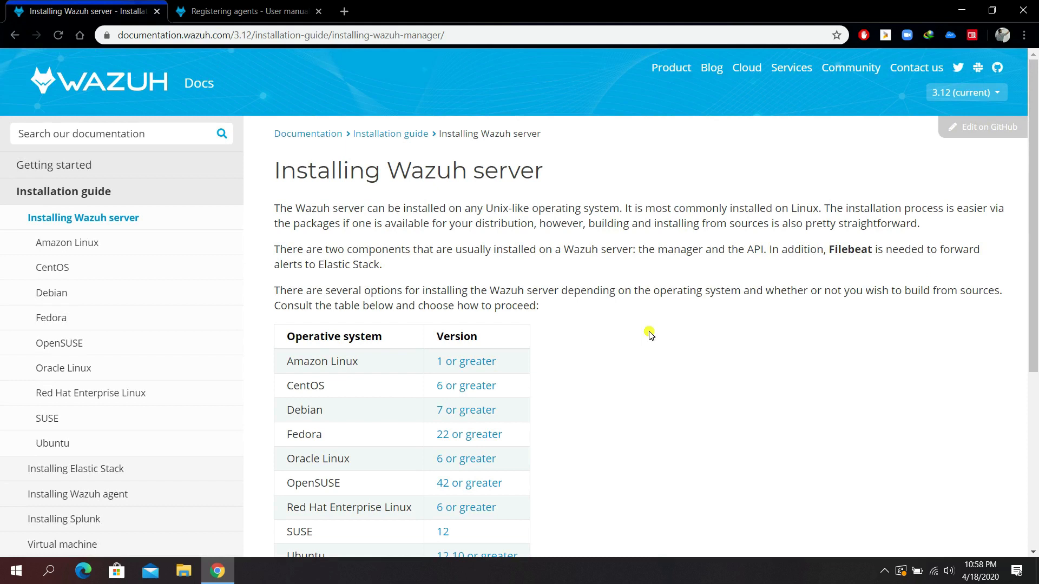
pyautogui.scroll(-1, 610, 374)
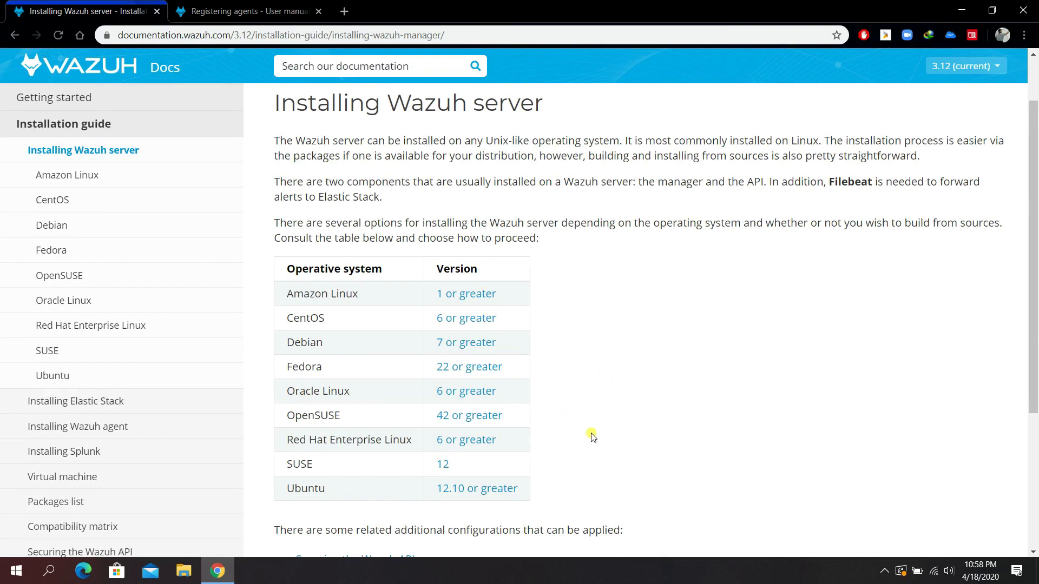
pyautogui.click(466, 495)
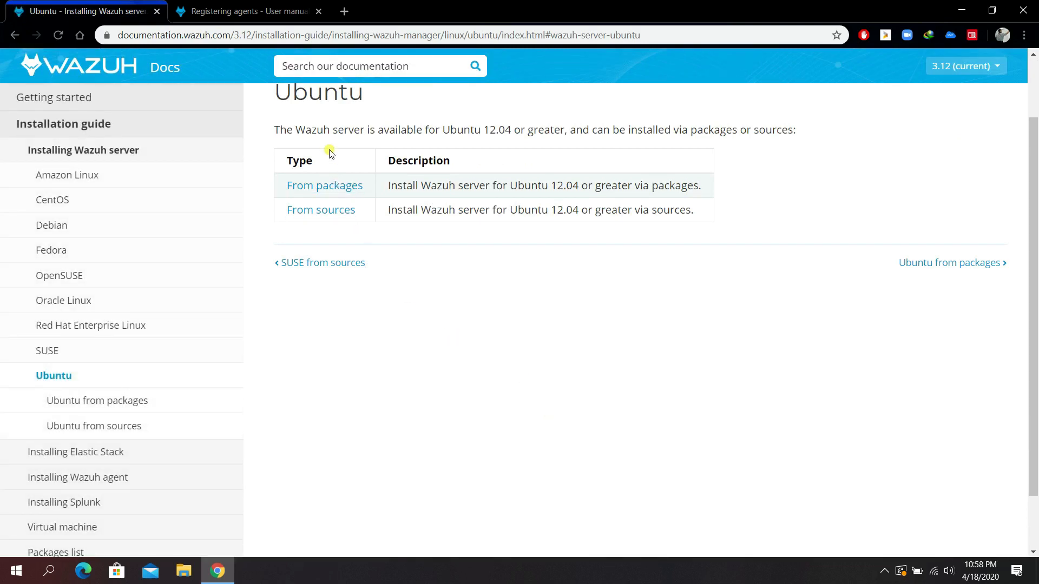
pyautogui.click(321, 187)
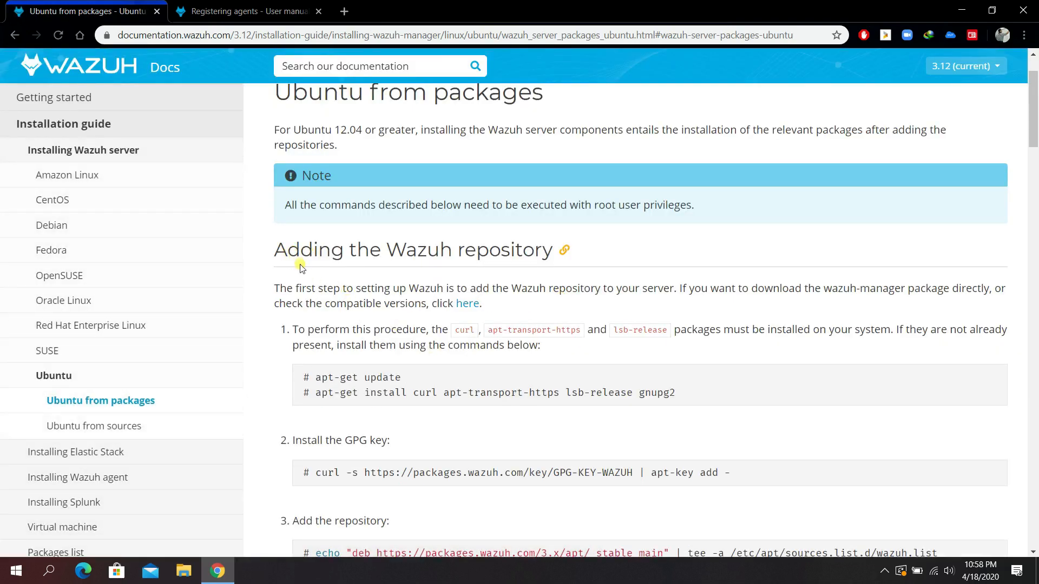
pyautogui.scroll(-6, 533, 288)
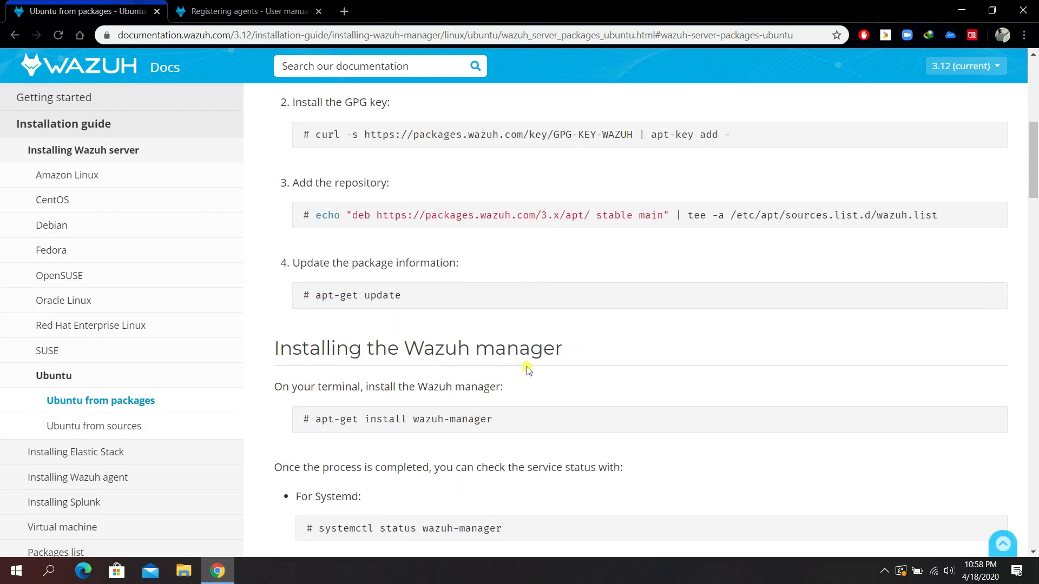
pyautogui.scroll(-7, 529, 371)
pyautogui.scroll(10, 528, 372)
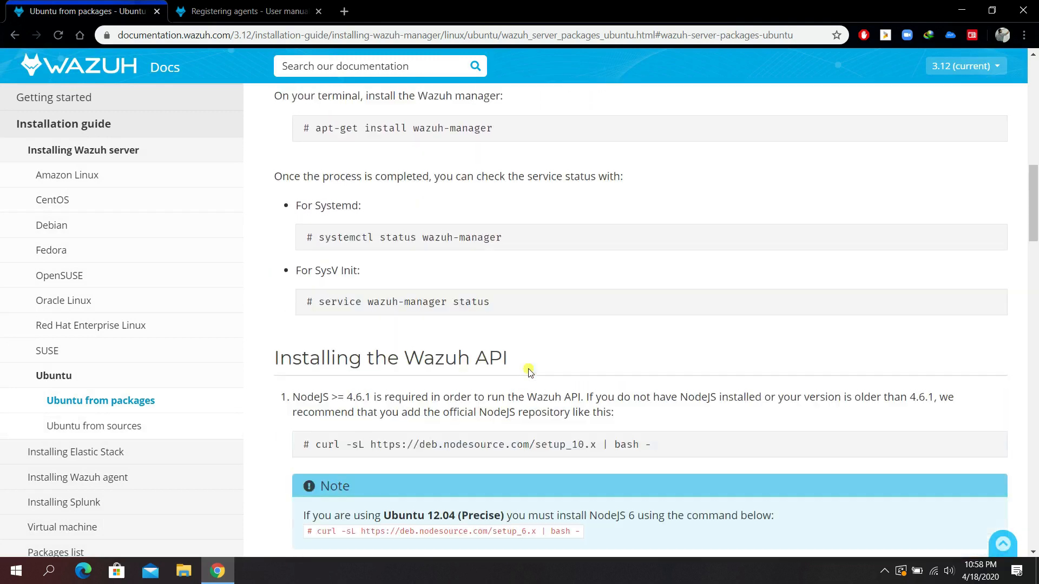
pyautogui.scroll(6, 279, 320)
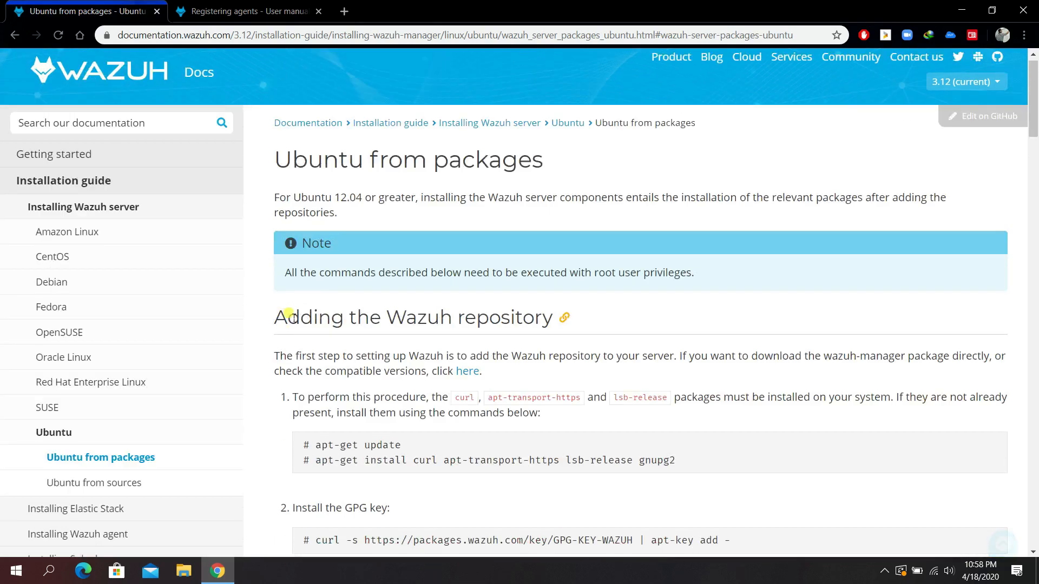
pyautogui.moveTo(230, 328); pyautogui.dragTo(215, 417)
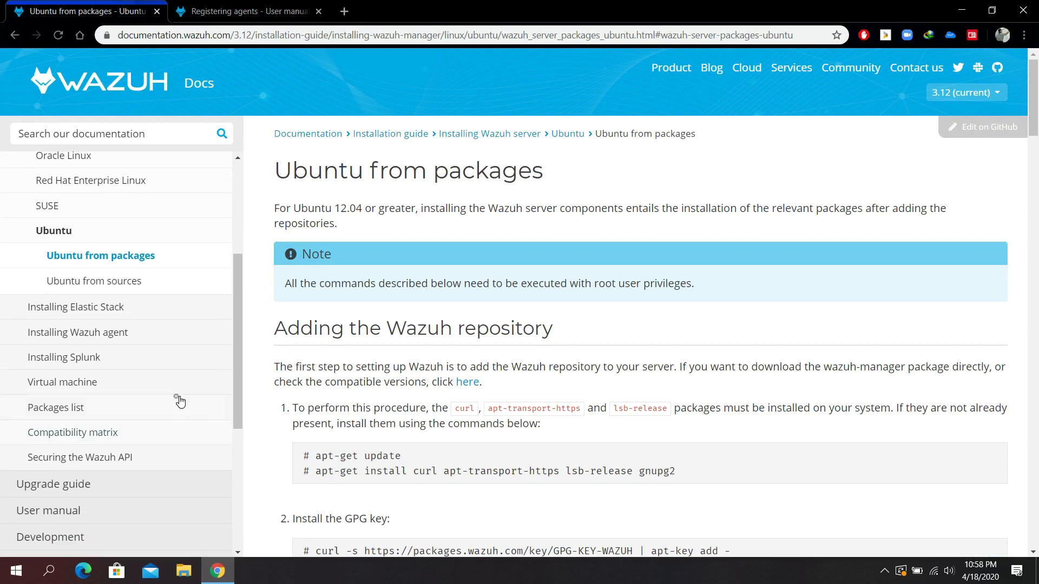
# Open the Virtual machine page and scroll to the OVA's components, including CentOS 7 and Wazuh 3.12.2.
pyautogui.click(79, 393)
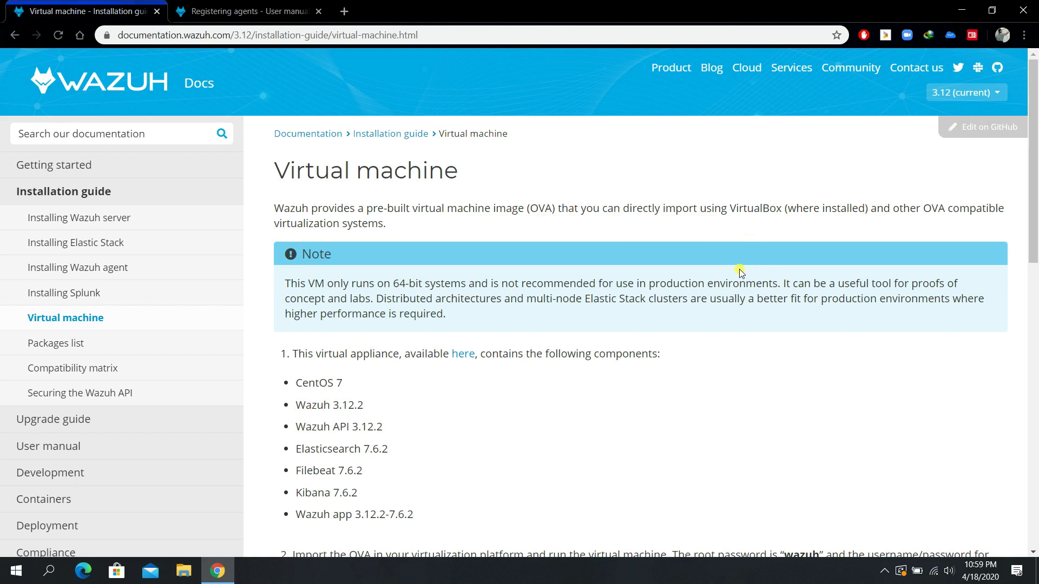
pyautogui.scroll(-1, 740, 272)
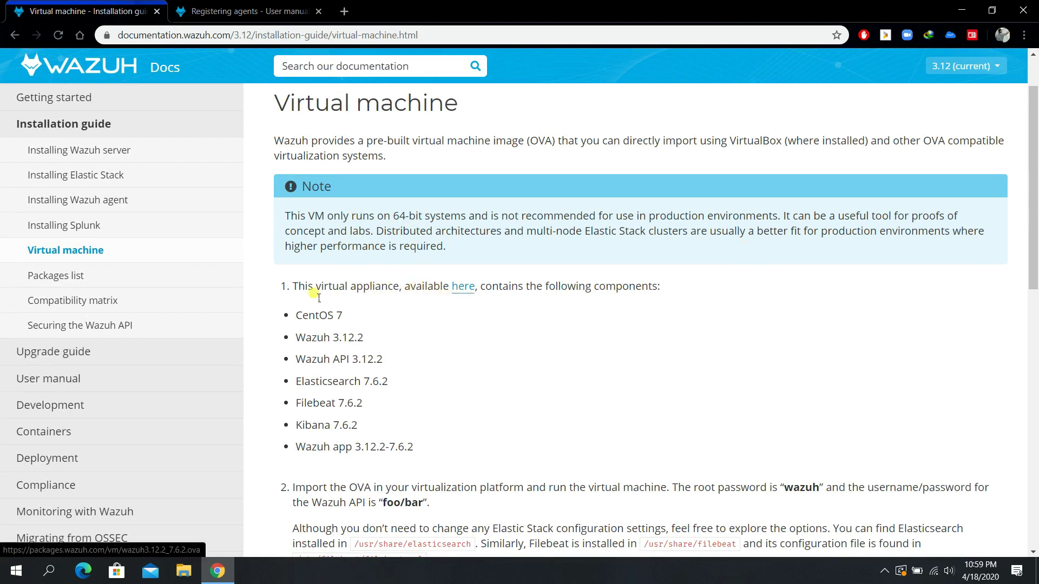
# Start downloading the wazuh3.12.2_7.6.2.ova appliance, then cancel it from the downloads list.
pyautogui.click(461, 288)
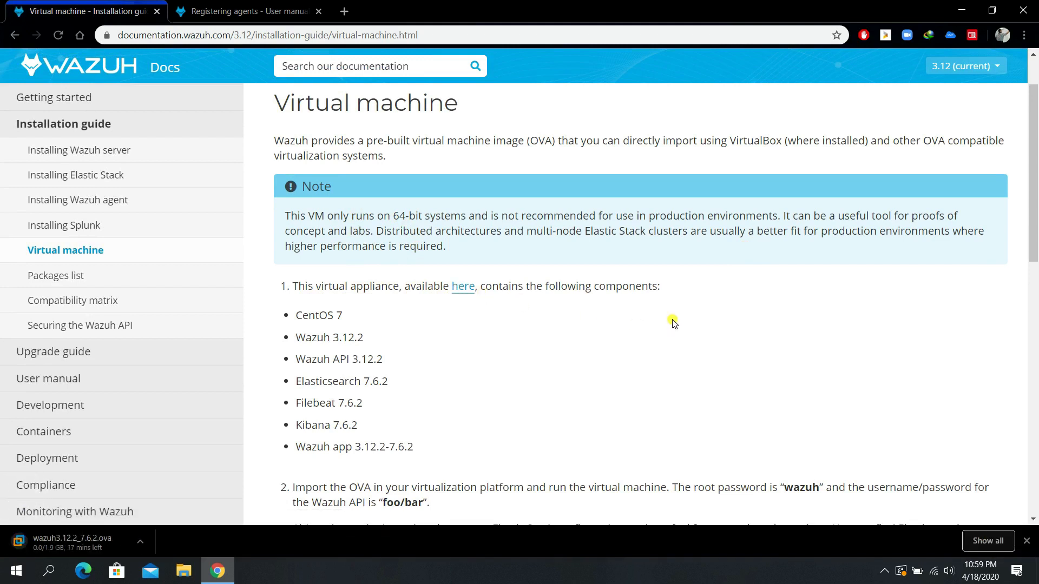
pyautogui.click(100, 543)
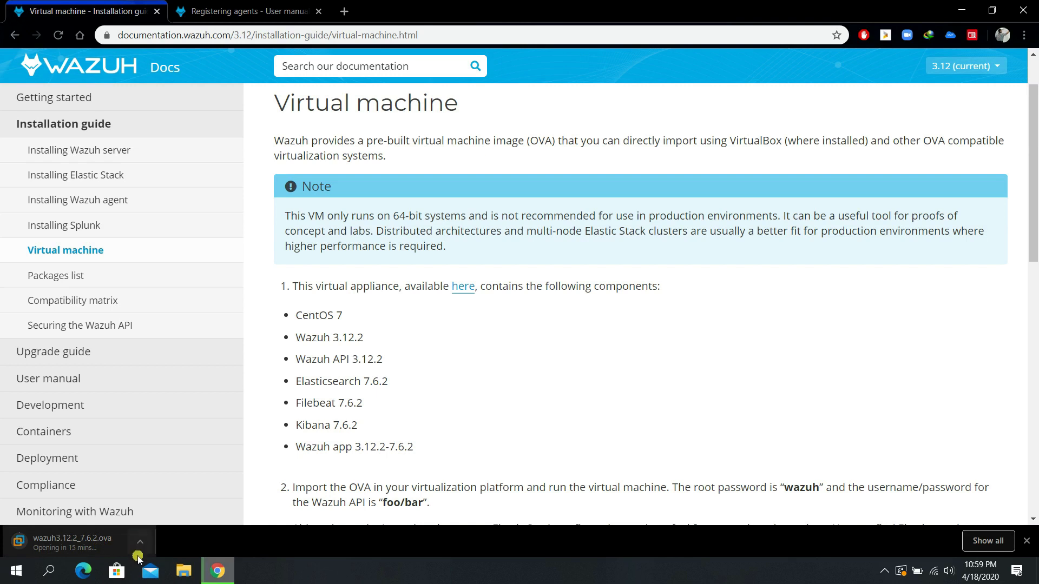
pyautogui.click(995, 542)
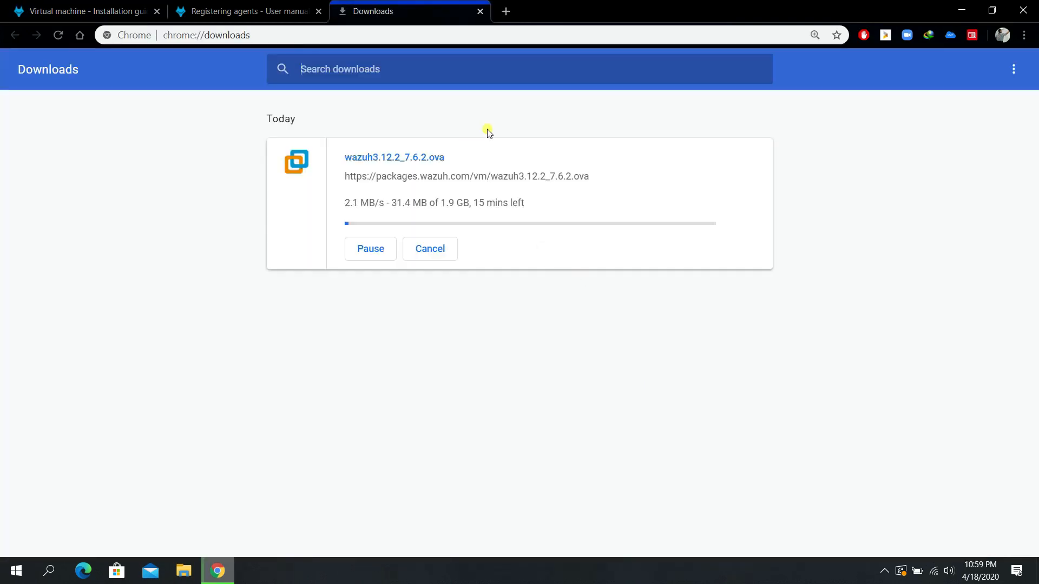
pyautogui.click(435, 250)
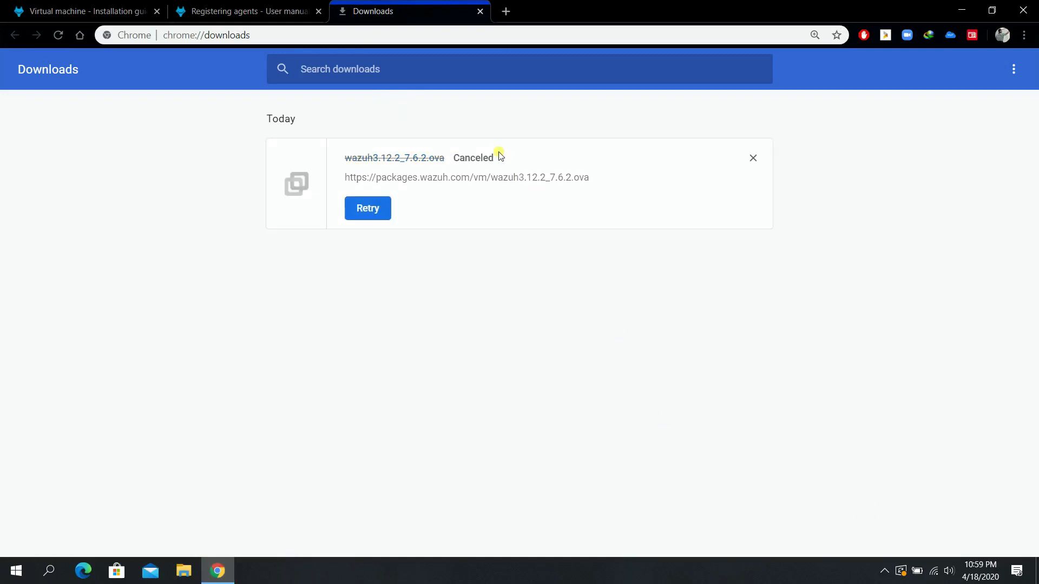
# Remove the canceled download, close the Downloads tab and minimize Chrome.
pyautogui.click(753, 159)
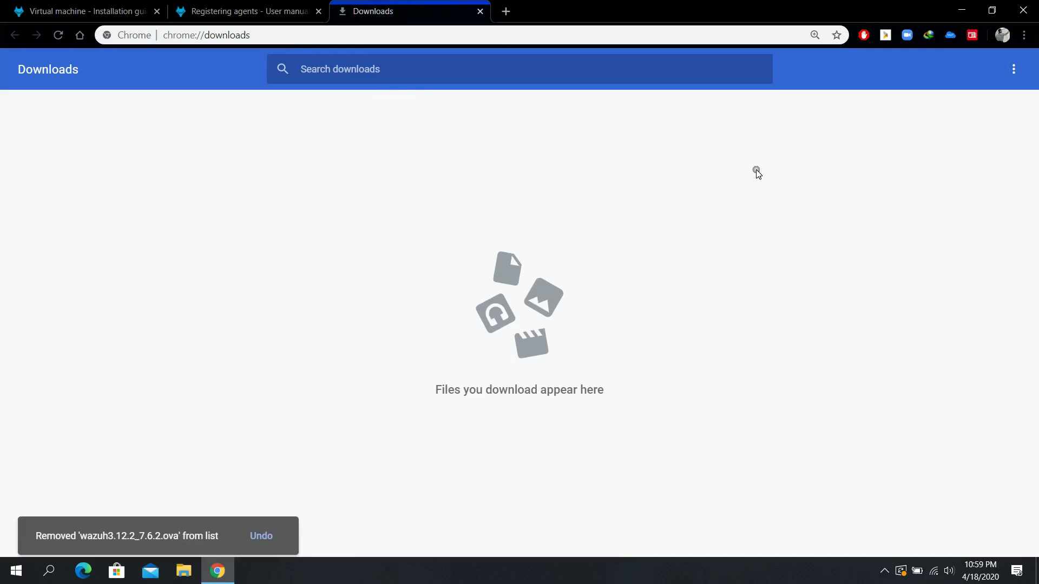
pyautogui.click(479, 12)
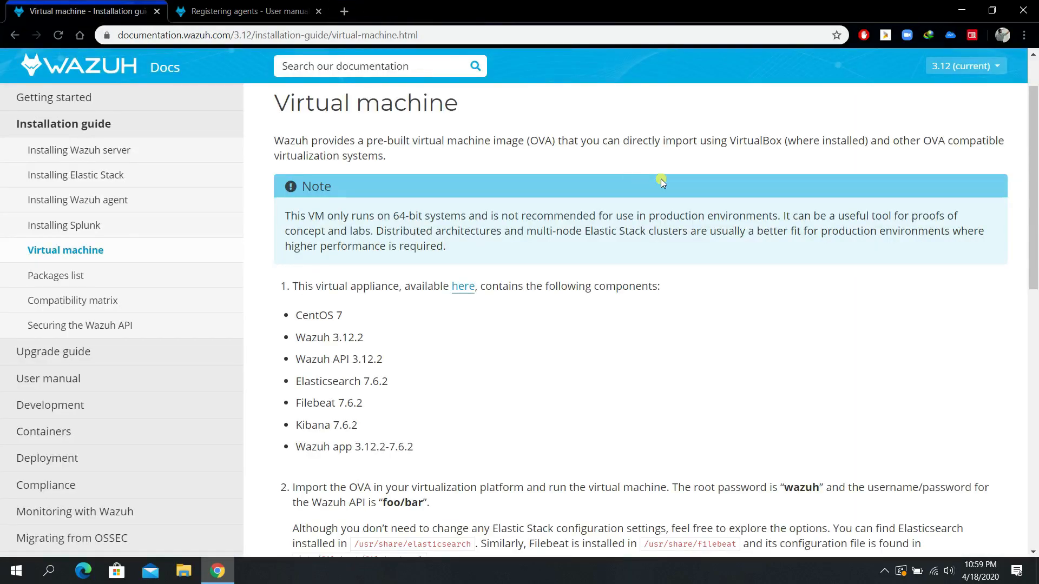
pyautogui.click(955, 16)
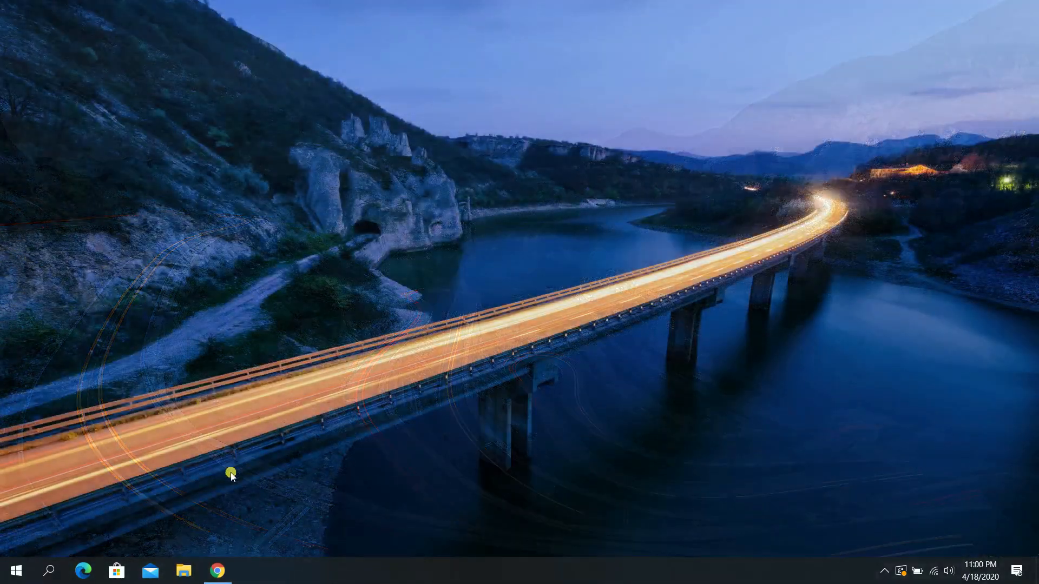
# Open the Wazuh folder on DATA (D:) in File Explorer and right-click wazuh3.9.5_7.3.0.ova.
pyautogui.press('super+e')
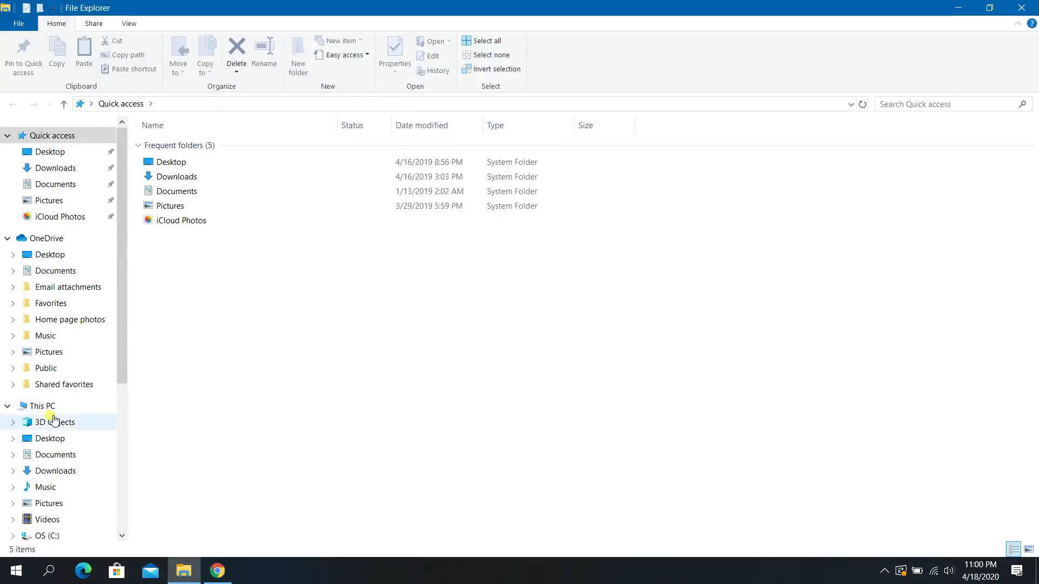
pyautogui.click(43, 405)
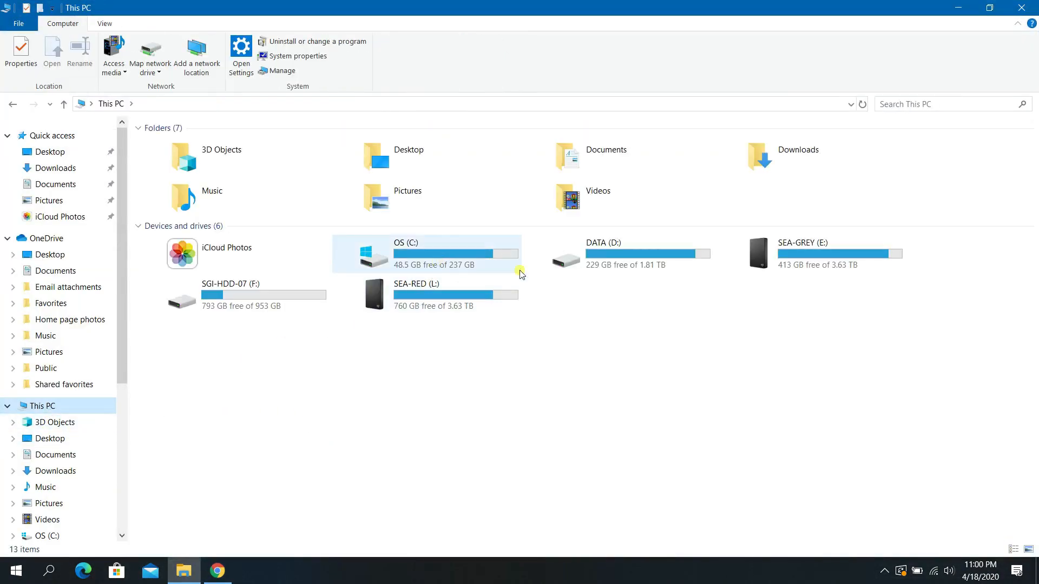
pyautogui.doubleClick(614, 261)
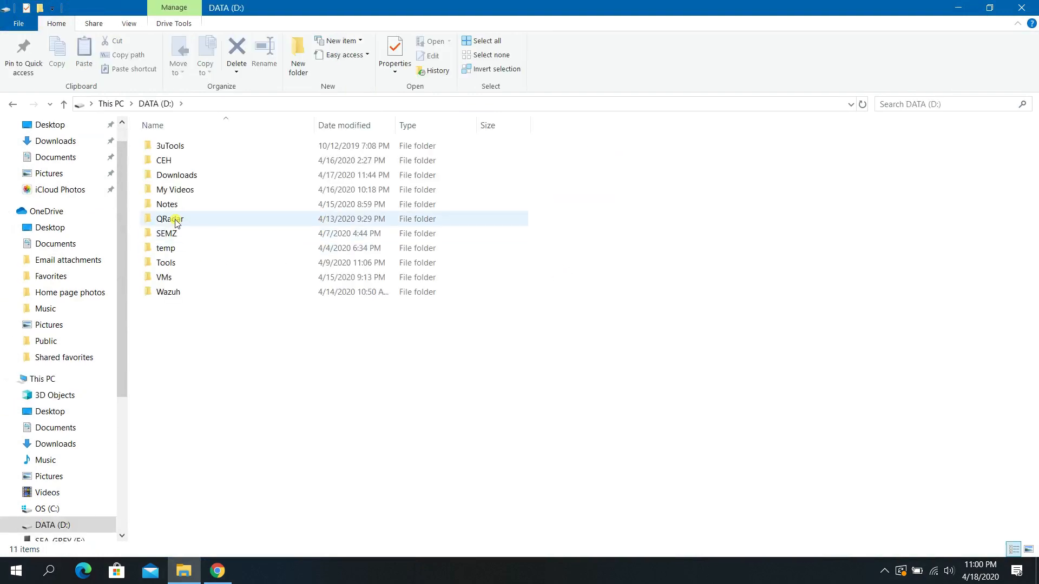
pyautogui.doubleClick(170, 293)
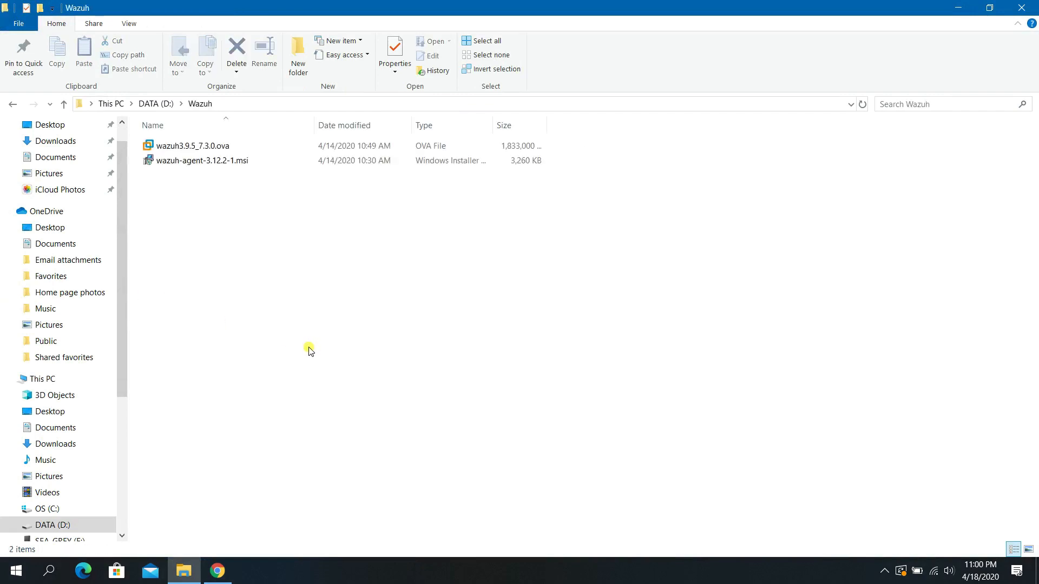
pyautogui.click(198, 150)
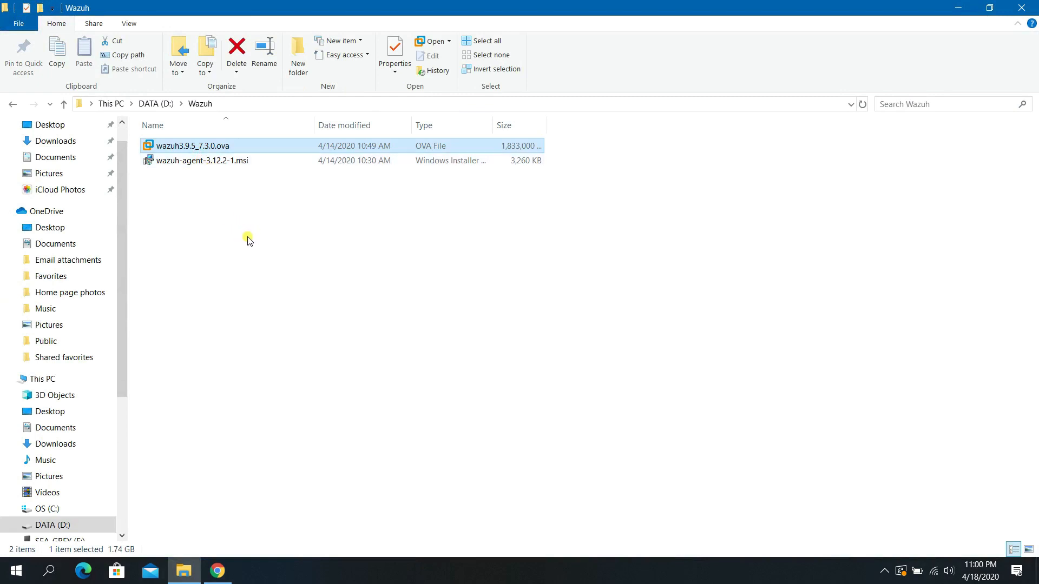
pyautogui.rightClick(209, 145)
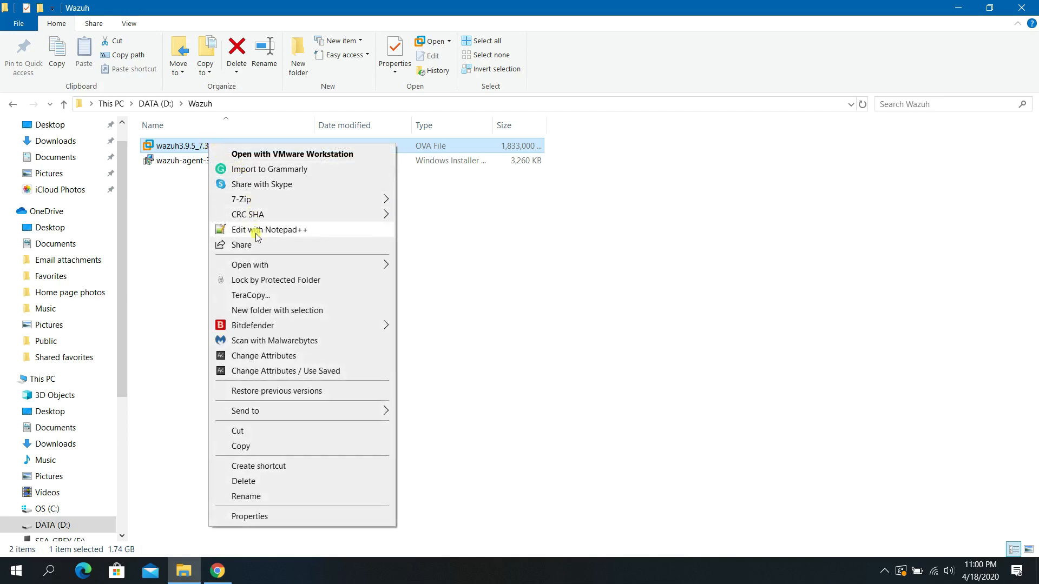
pyautogui.moveTo(256, 265)
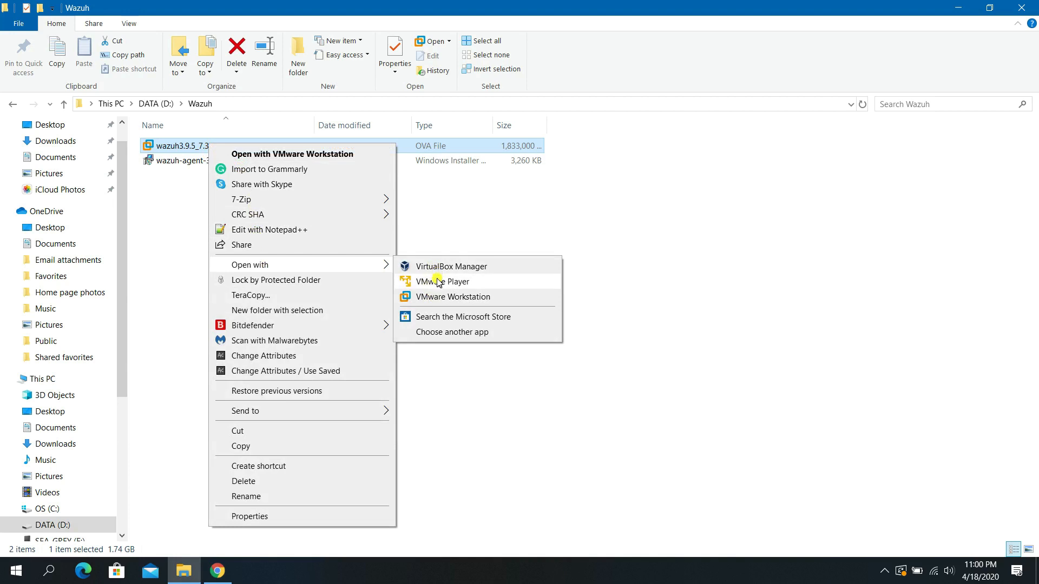
# Open the OVA in VMware Workstation's import dialog and replace the suggested VM name.
pyautogui.click(268, 157)
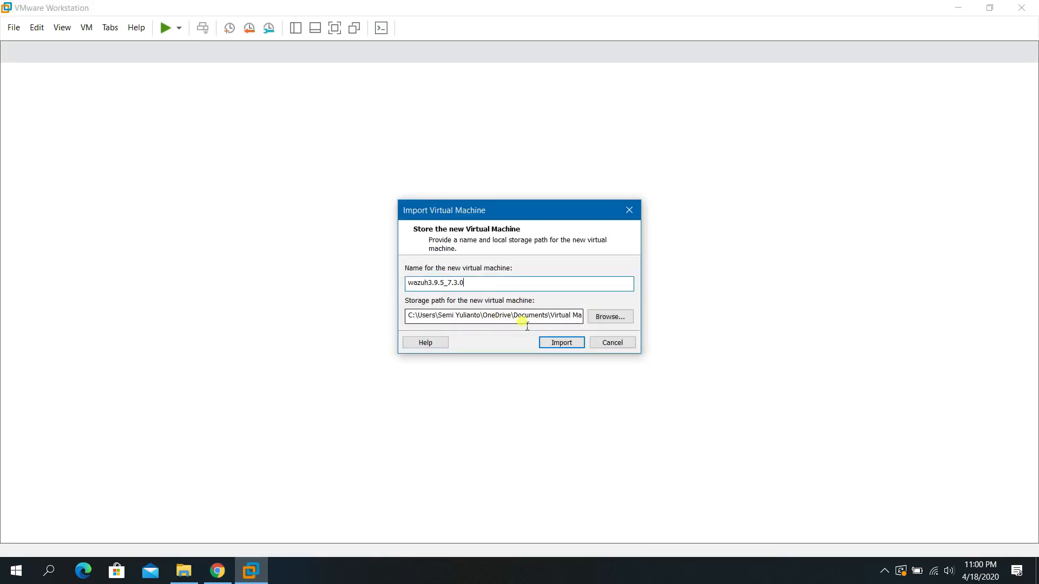
pyautogui.moveTo(486, 283); pyautogui.dragTo(362, 285)
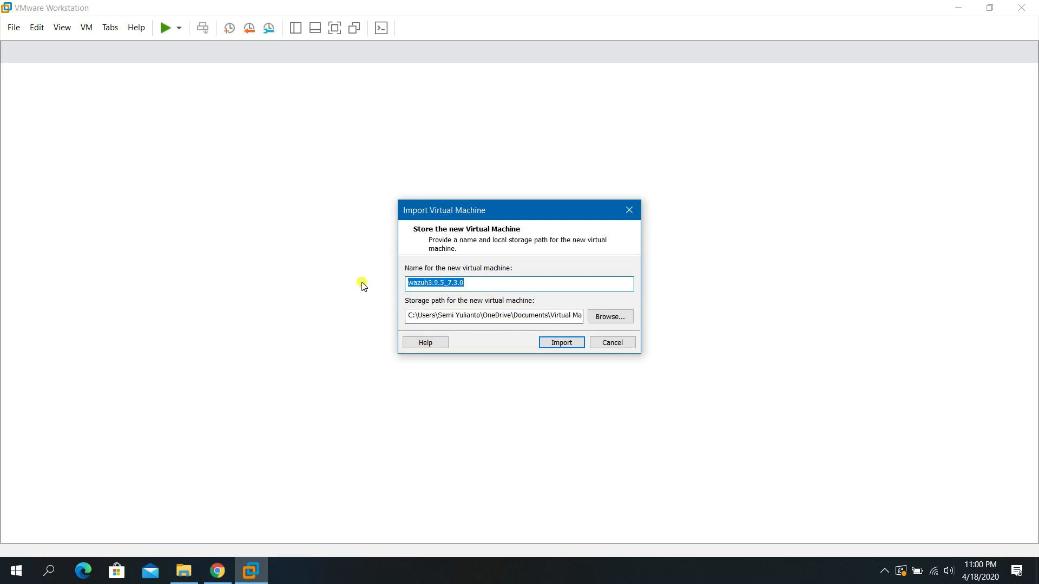
pyautogui.write('WAZUH')
# Browse for a storage location and select the Wazuh folder on DATA (D:).
pyautogui.click(602, 322)
pyautogui.scroll(-5, 523, 296)
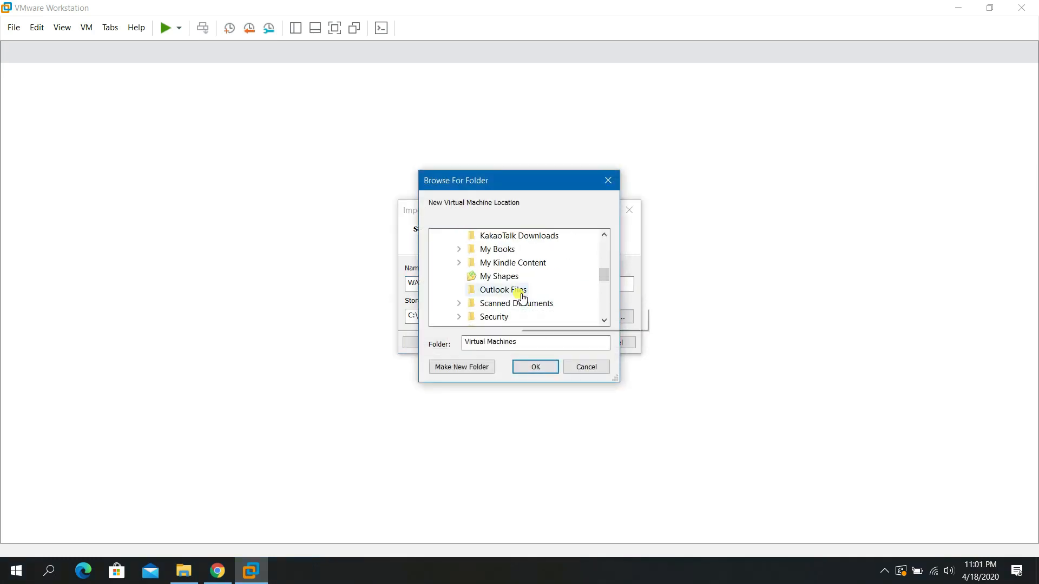
pyautogui.doubleClick(493, 277)
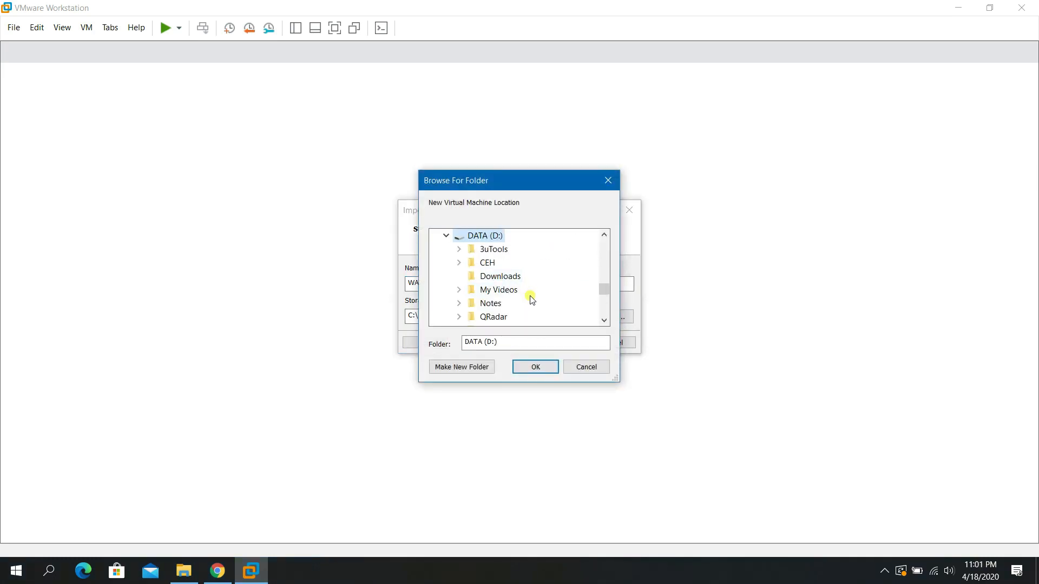
pyautogui.scroll(-1, 532, 300)
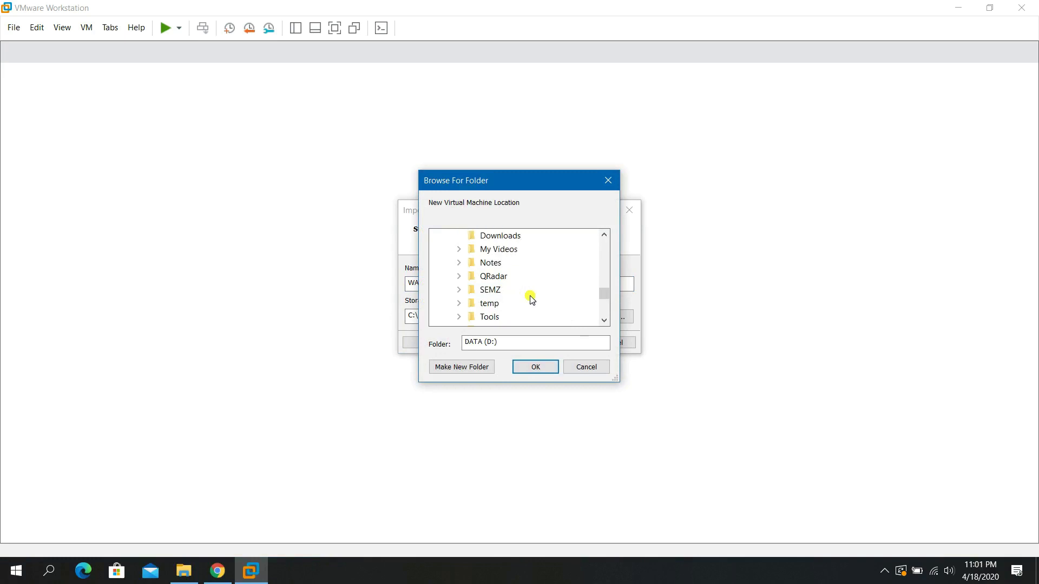
pyautogui.scroll(-1, 524, 300)
pyautogui.click(490, 303)
pyautogui.moveTo(498, 342); pyautogui.dragTo(453, 343)
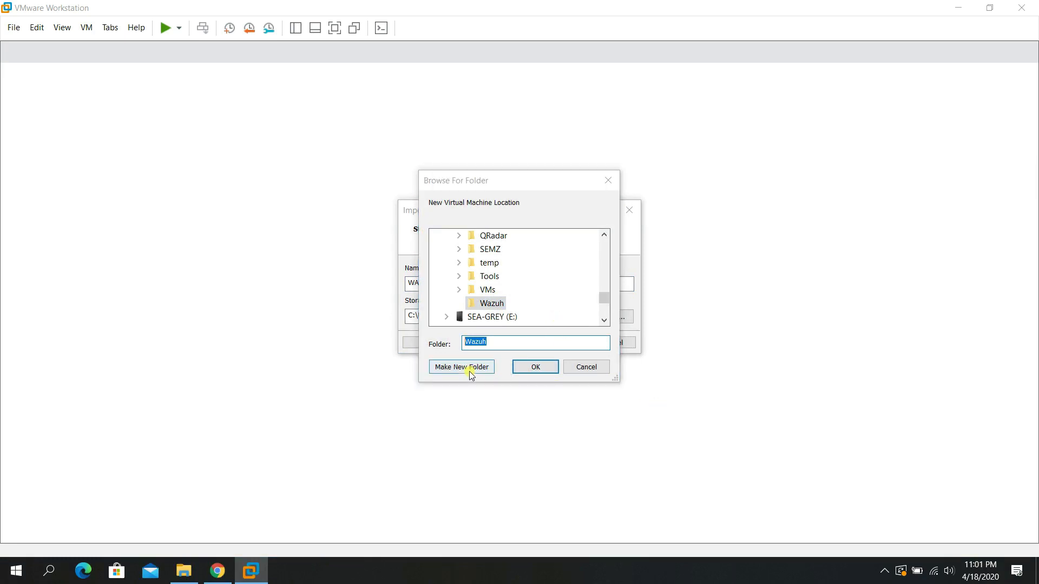
pyautogui.doubleClick(487, 289)
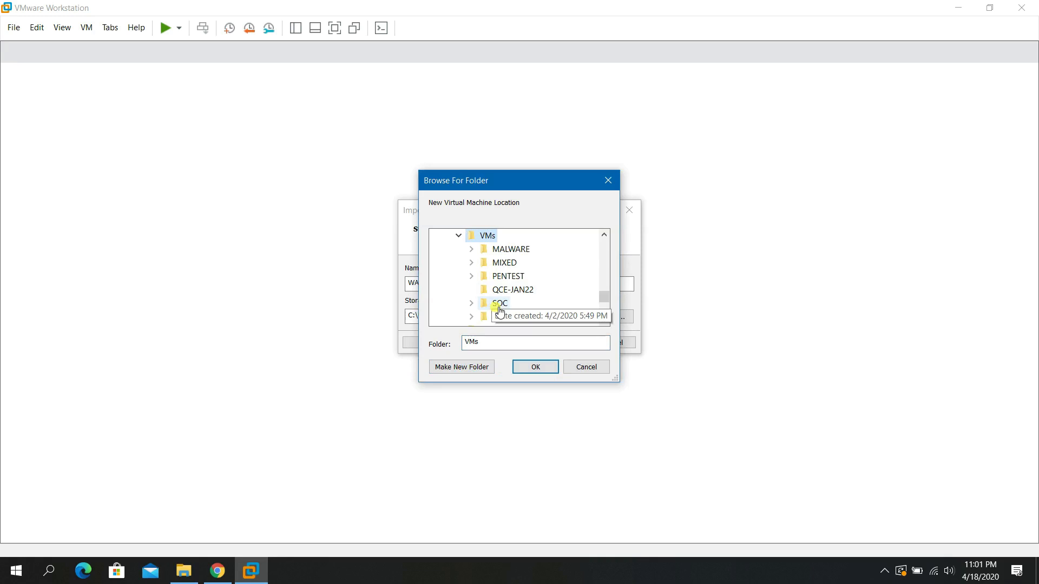
pyautogui.click(459, 235)
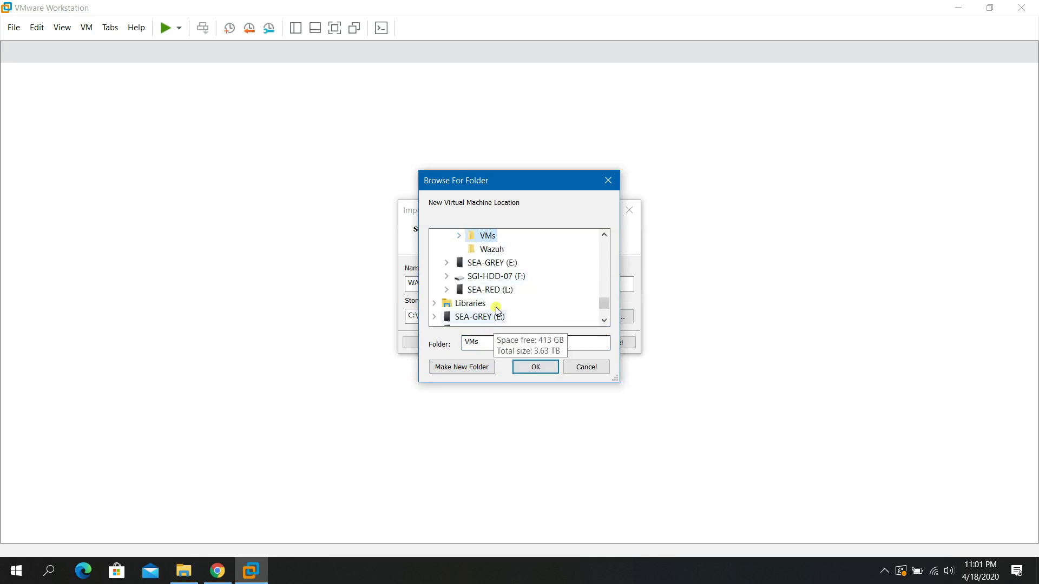
pyautogui.scroll(1, 484, 303)
pyautogui.click(491, 292)
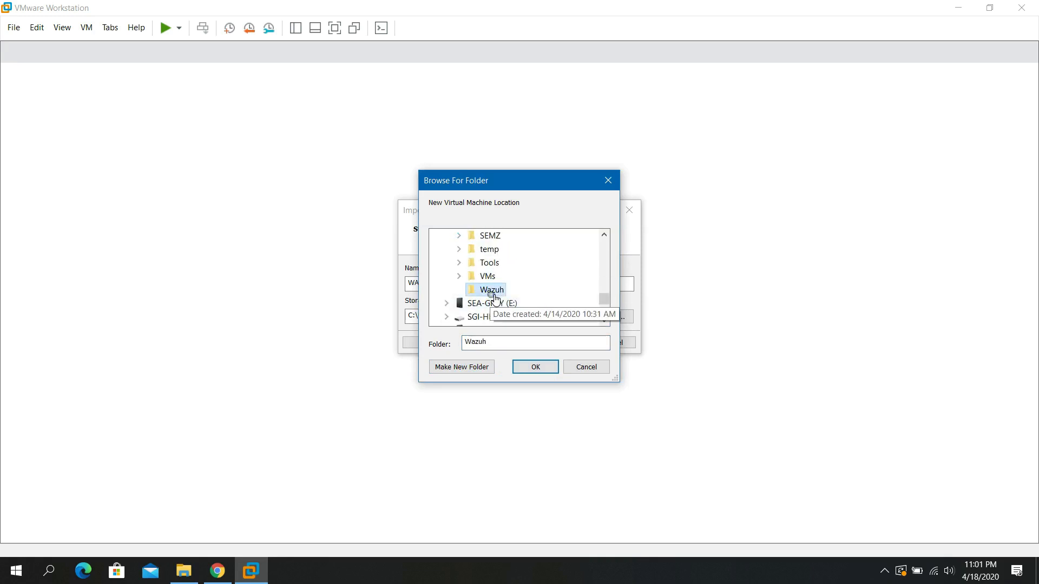
# Create a new WAZUH subfolder inside Wazuh and confirm it as the storage folder.
pyautogui.click(478, 368)
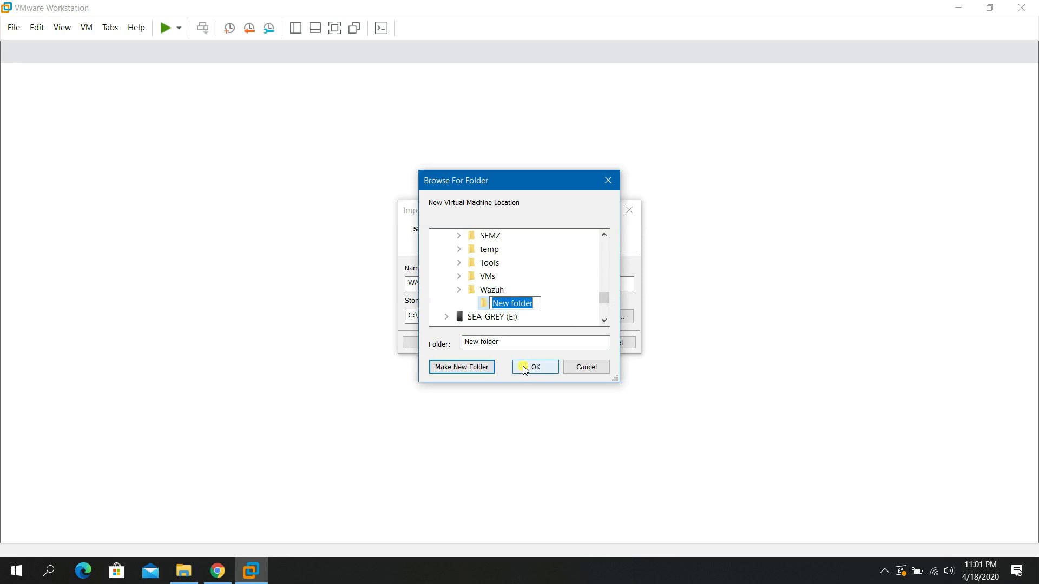
pyautogui.write('wz')
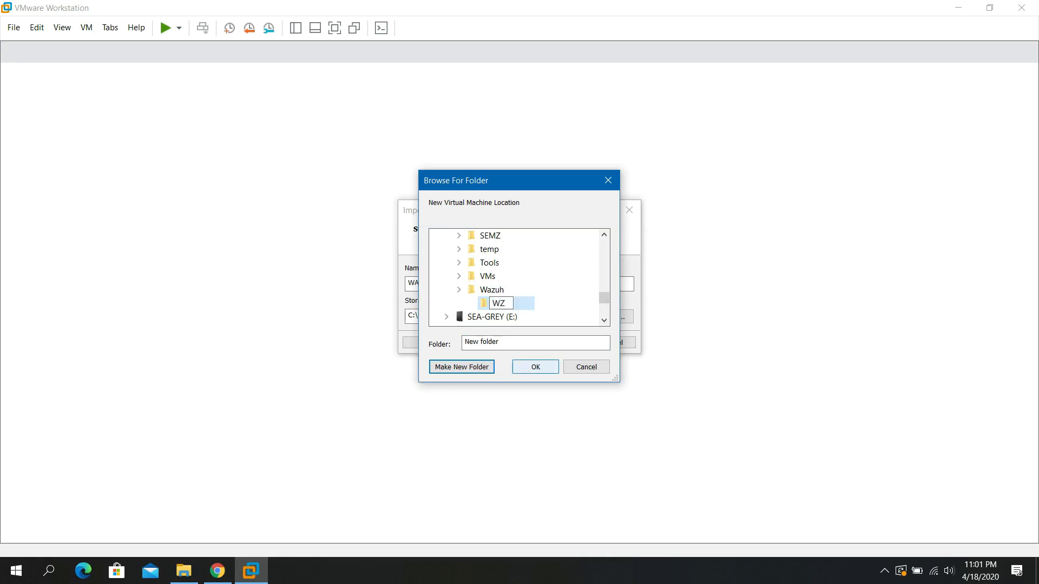
pyautogui.press('BackSpace')
pyautogui.write('AZUH')
pyautogui.click(561, 307)
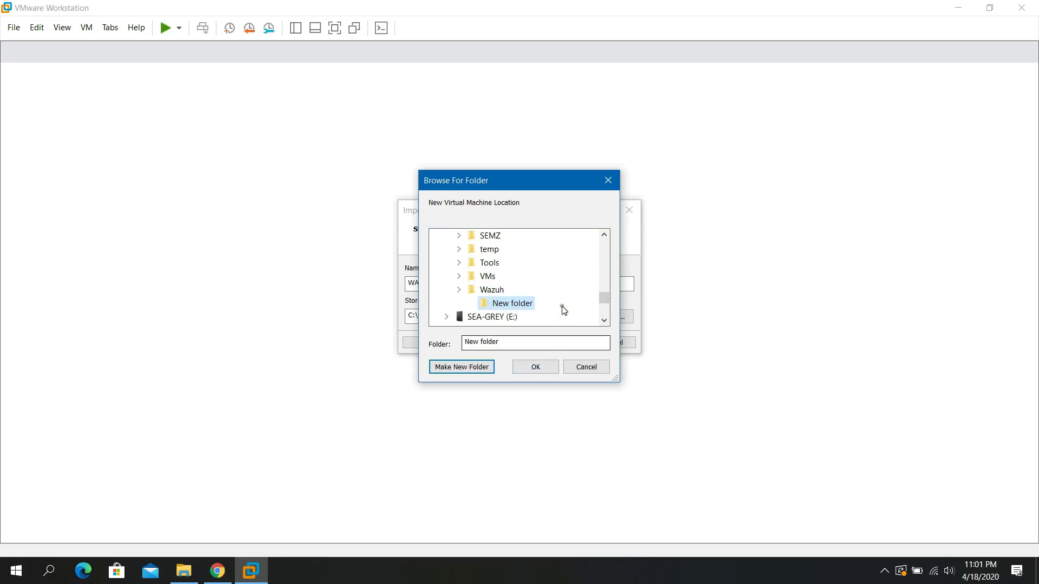
pyautogui.click(540, 373)
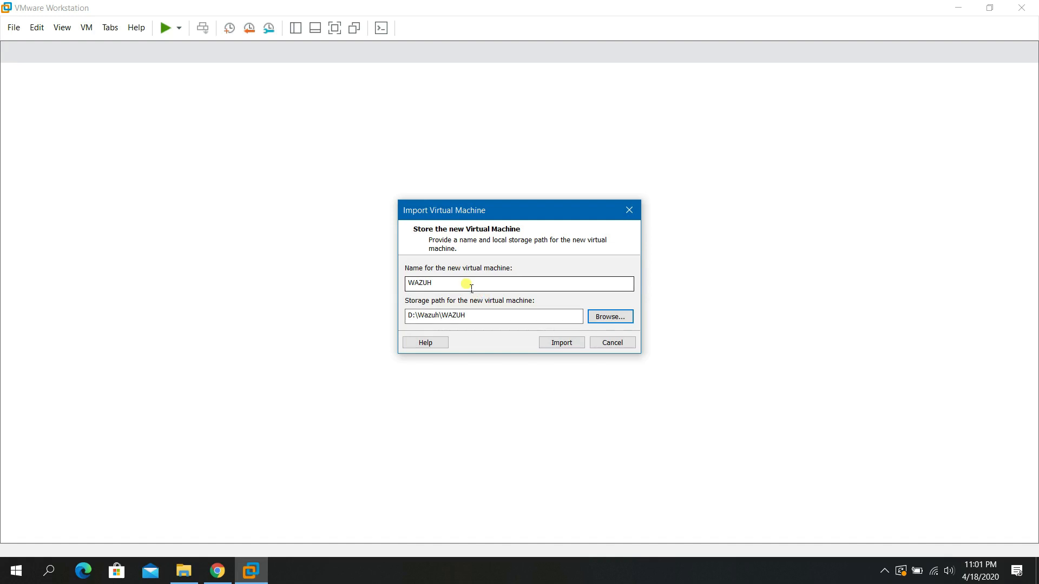
# Check the name WAZUH and path D:\Wazuh\WAZUH, then import the virtual machine.
pyautogui.moveTo(469, 287); pyautogui.dragTo(406, 282)
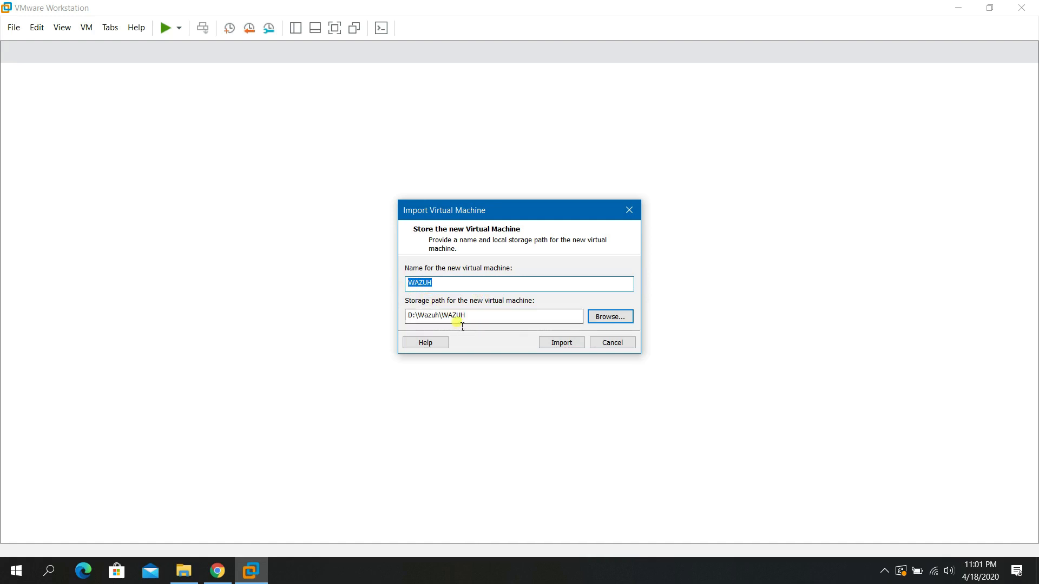
pyautogui.moveTo(482, 320); pyautogui.dragTo(402, 319)
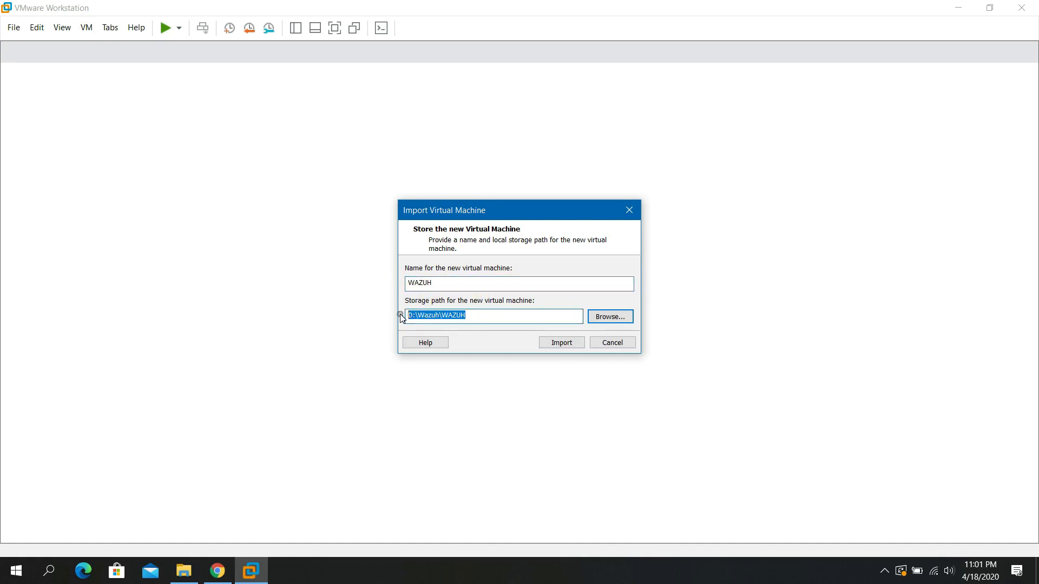
pyautogui.click(554, 343)
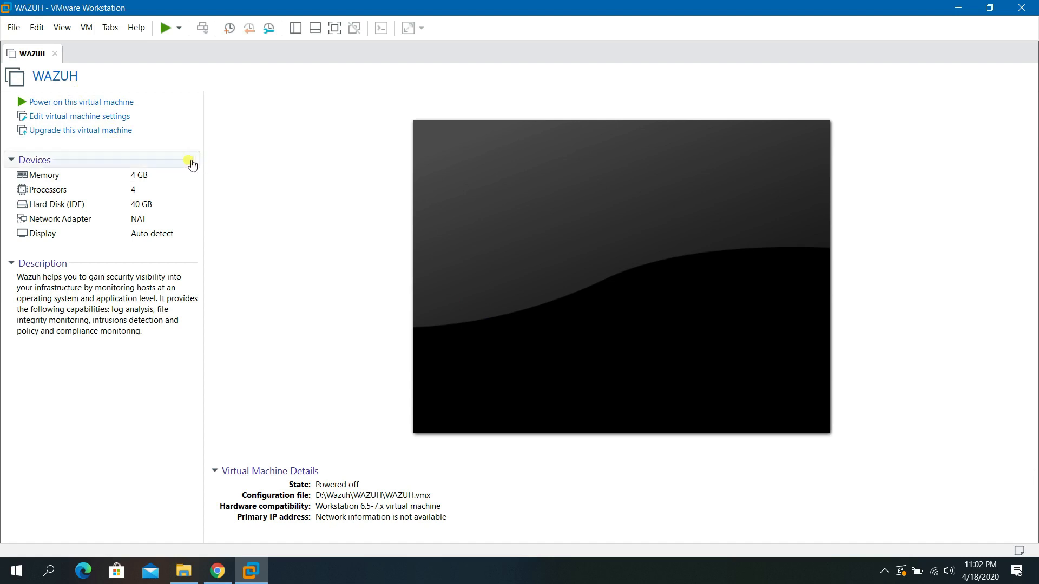
# Raise the WAZUH VM's memory to 8 GB.
pyautogui.click(83, 177)
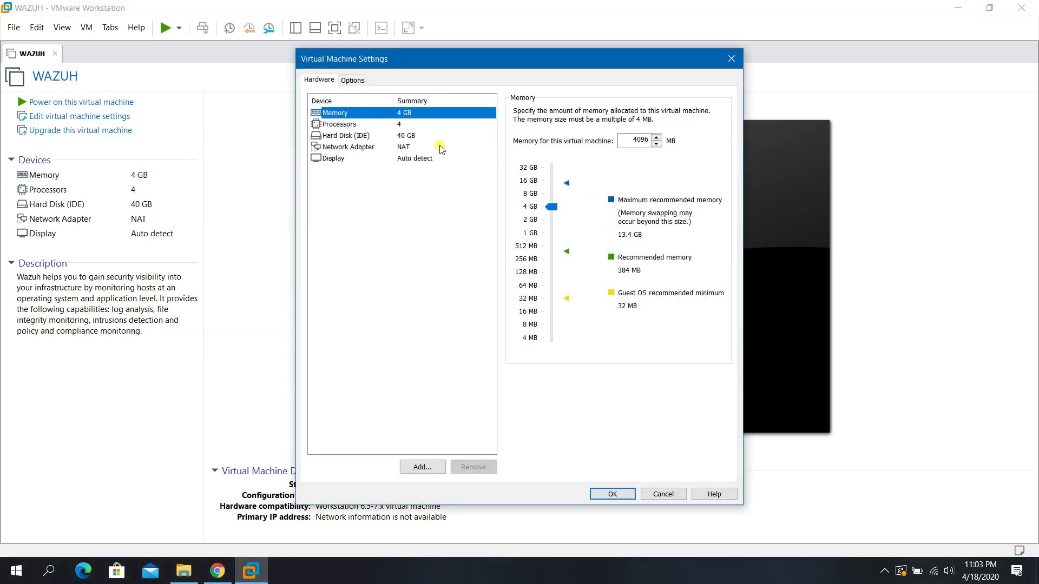
pyautogui.click(541, 195)
pyautogui.click(608, 494)
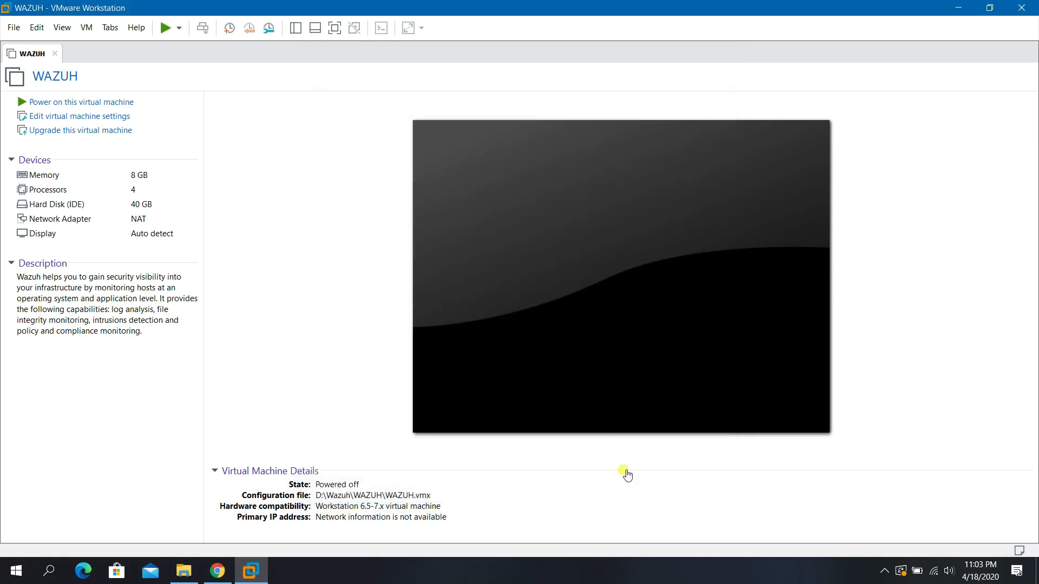
# Switch the network adapter from NAT to Bridged and save the settings.
pyautogui.click(65, 221)
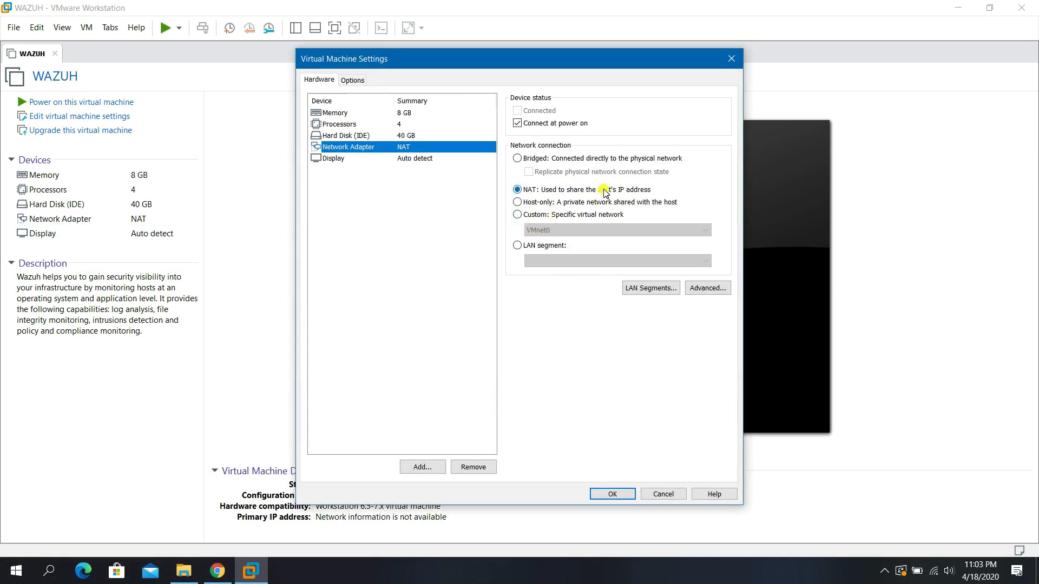
pyautogui.click(580, 159)
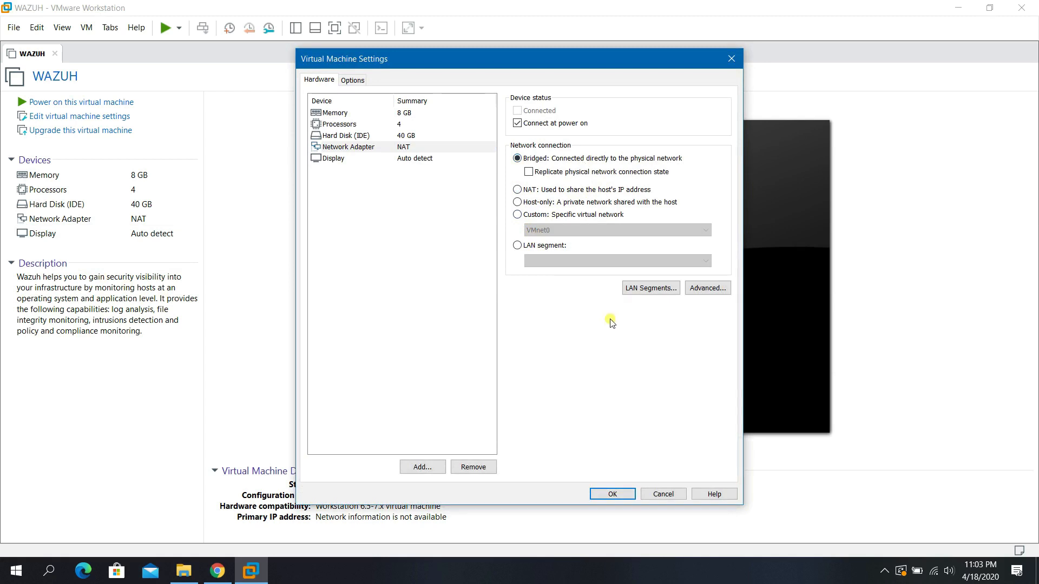
pyautogui.click(368, 136)
pyautogui.click(368, 149)
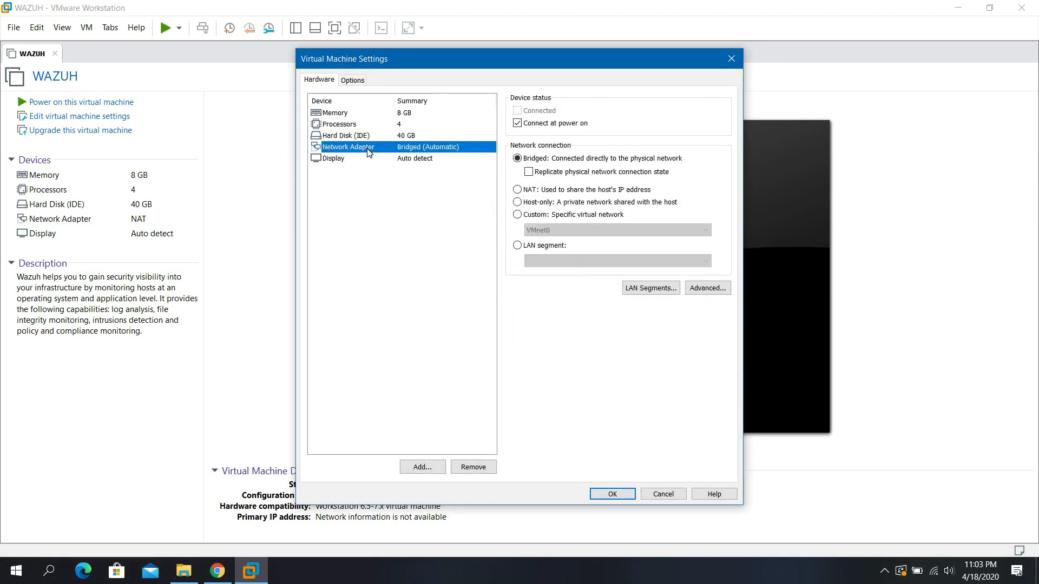
pyautogui.click(363, 114)
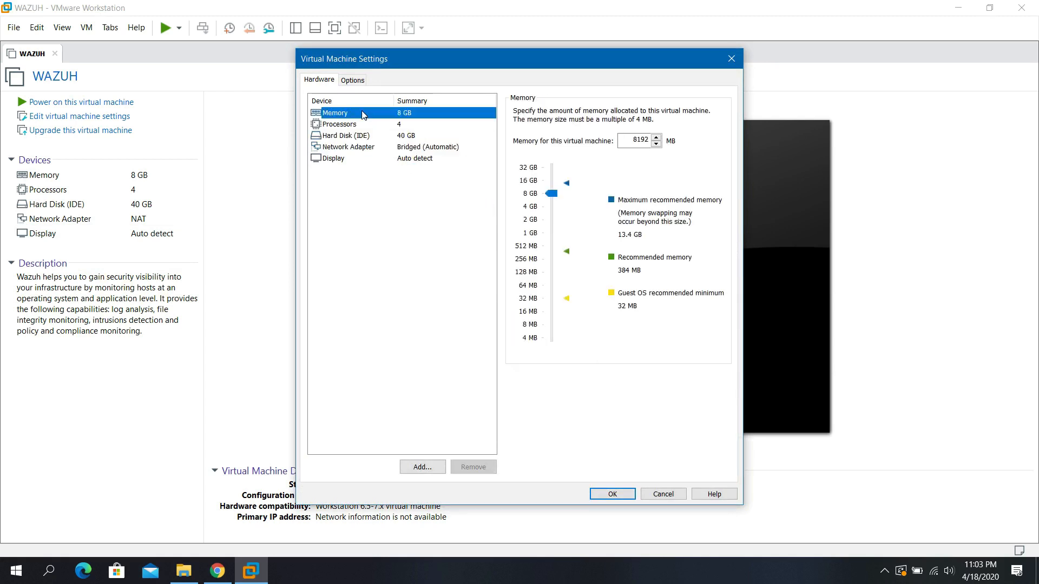
pyautogui.click(357, 148)
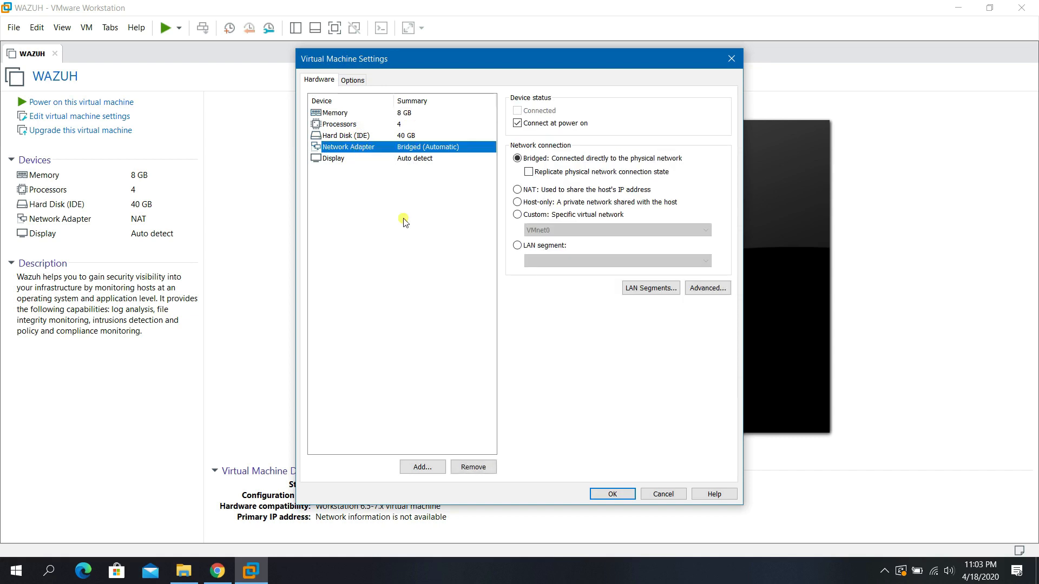
pyautogui.click(353, 124)
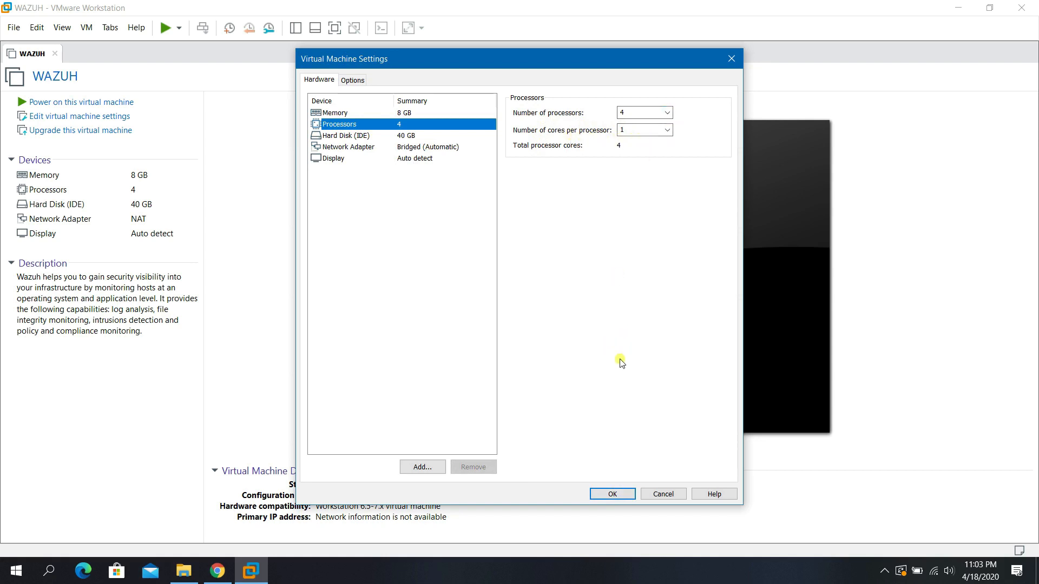
pyautogui.click(612, 493)
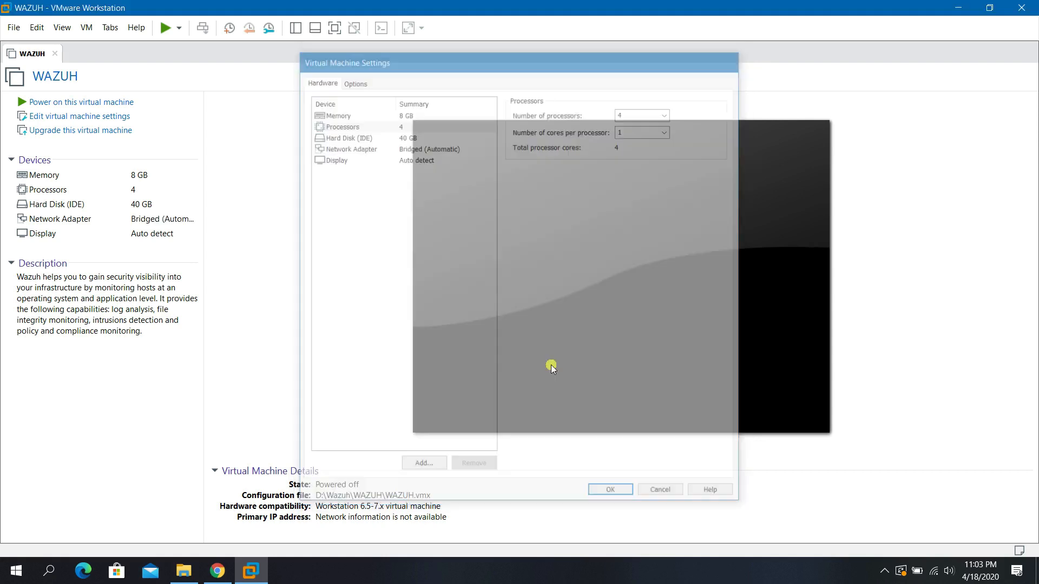
# Power on the WAZUH VM and log in to its console as root.
pyautogui.click(102, 108)
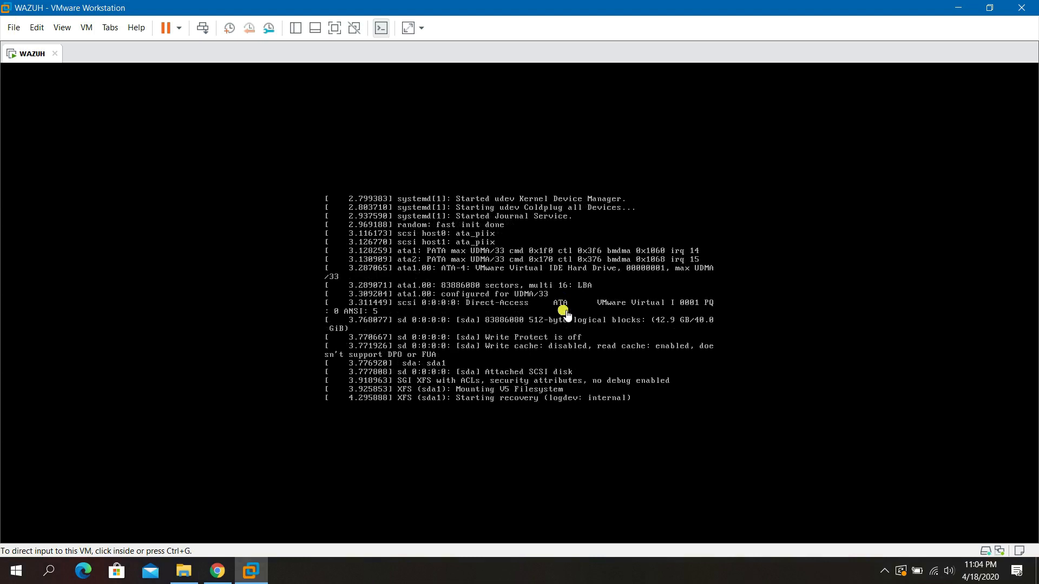
pyautogui.click(563, 333)
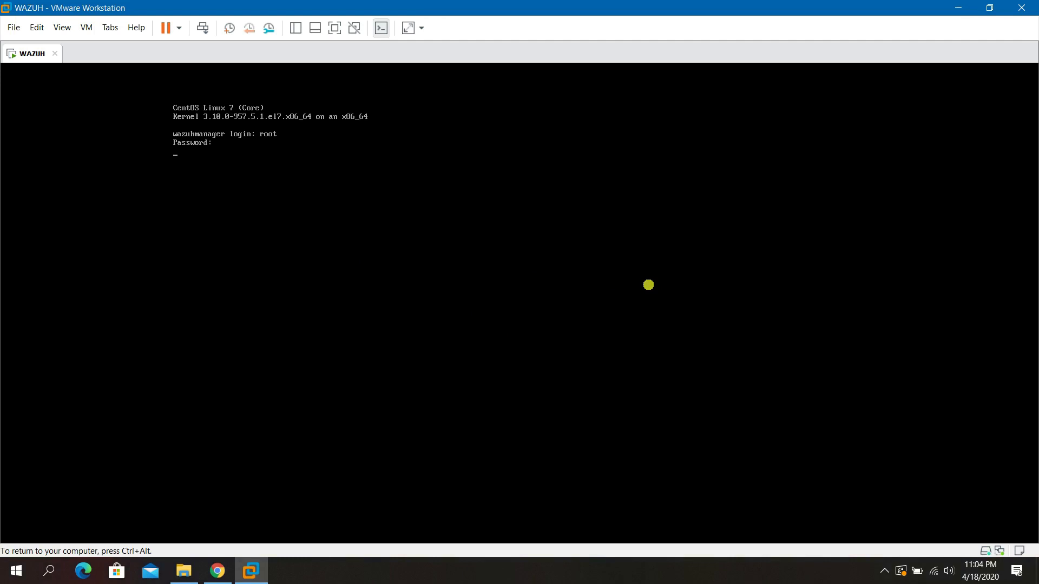
pyautogui.press('Return')
# Run ip add to show eth0 at 192.168.1.8/24, then release keyboard control.
pyautogui.write('d')
pyautogui.press('Return')
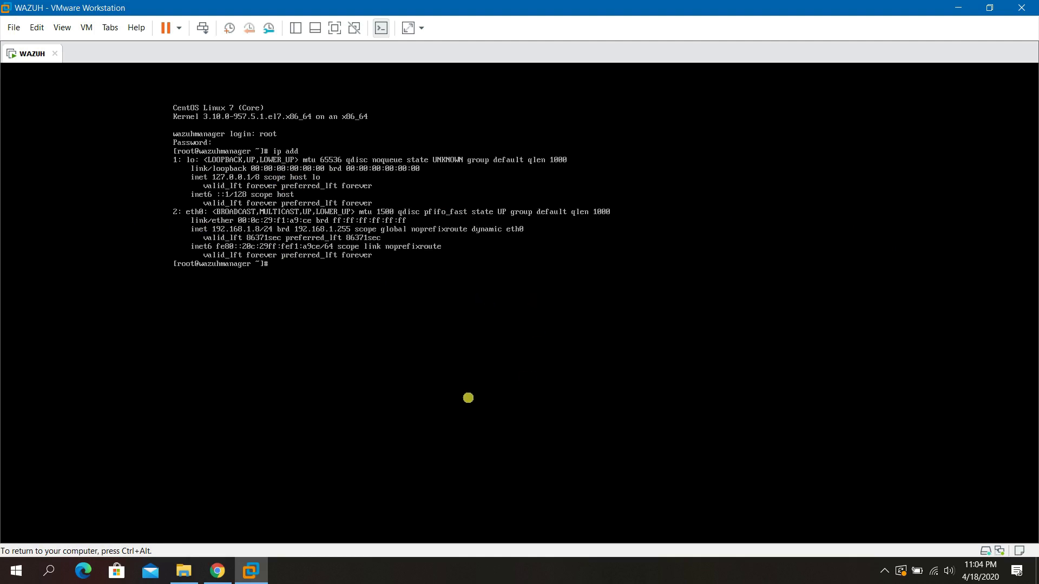
pyautogui.hotkey('ctrl', 'alt')
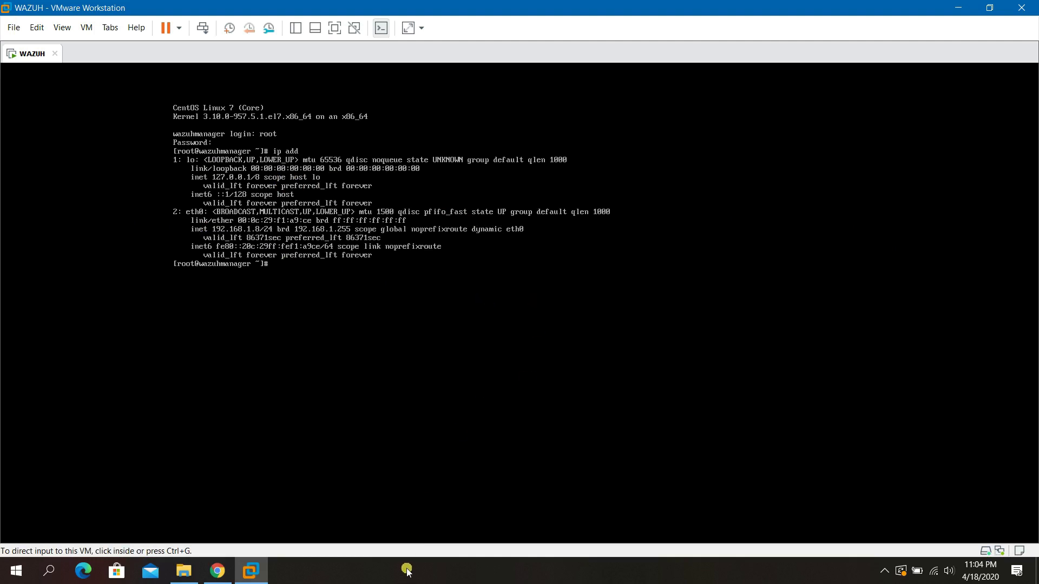
# Bring Chrome's Wazuh documentation to the front and open then close a new tab.
pyautogui.click(226, 569)
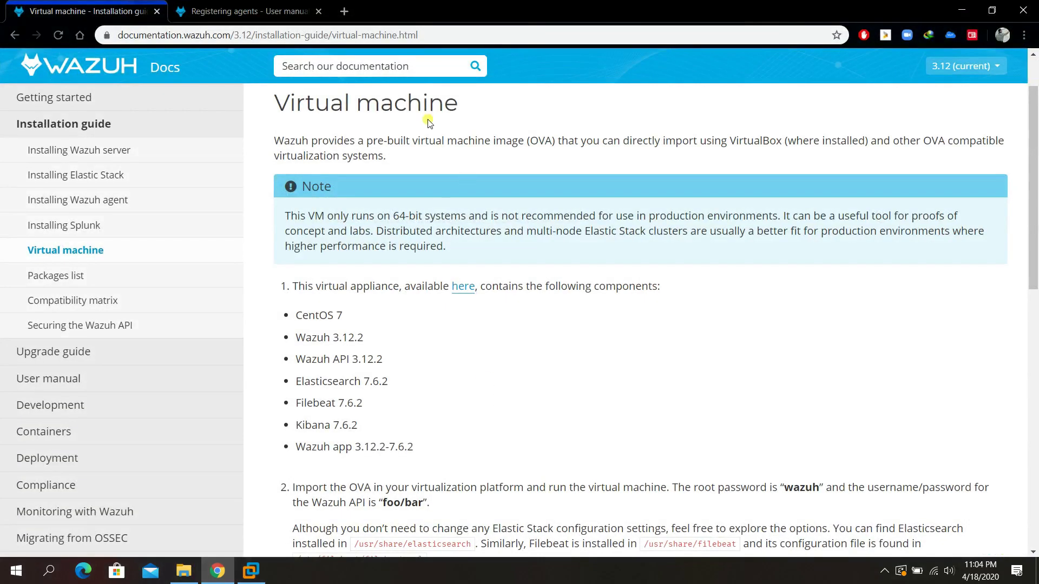
pyautogui.click(346, 12)
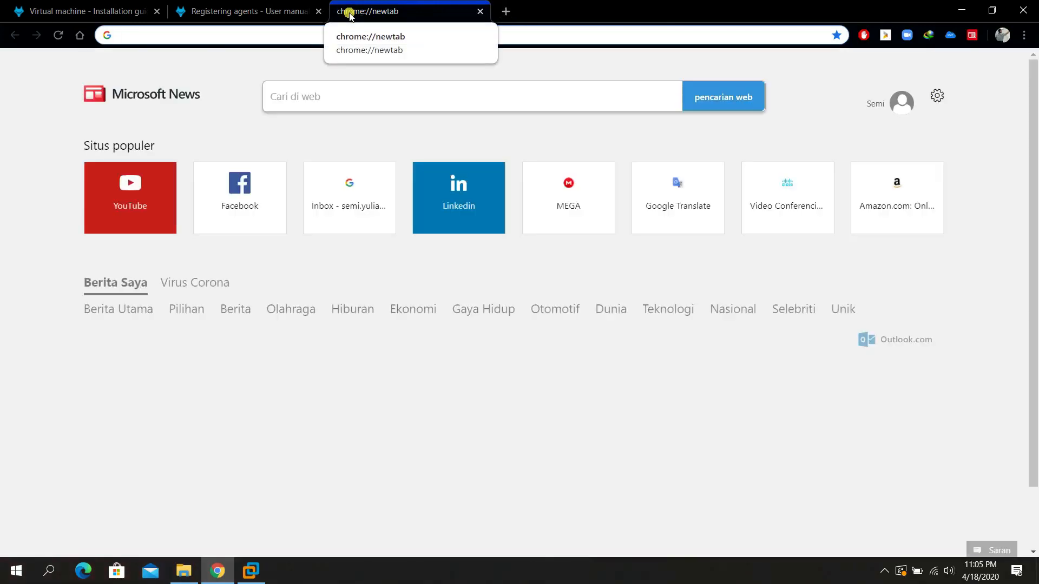
pyautogui.click(480, 11)
# Launch Firefox from the Start search with 'Fi'.
pyautogui.click(25, 574)
pyautogui.write('Fi')
pyautogui.press('Return')
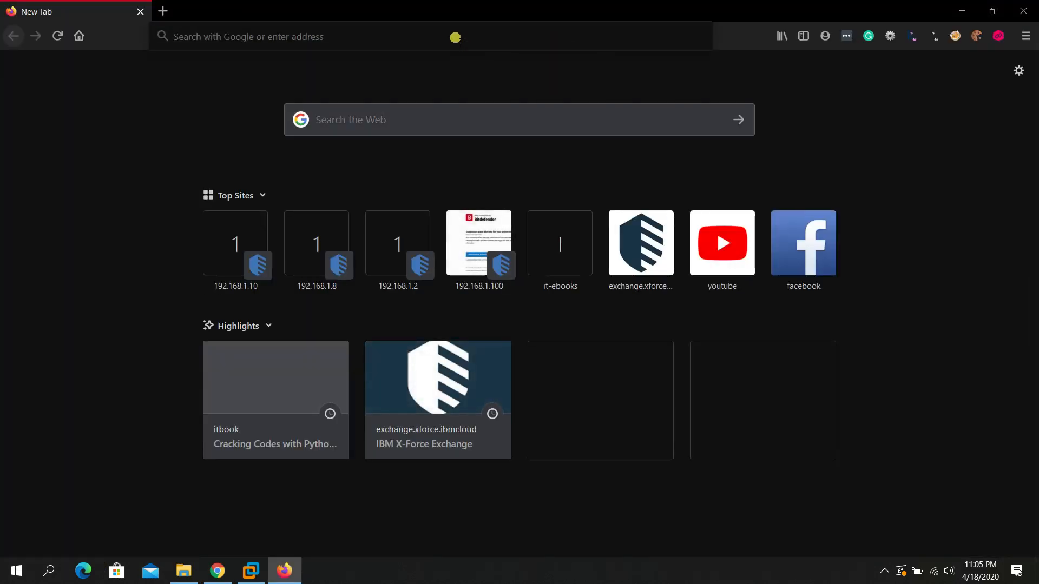
pyautogui.click(455, 38)
pyautogui.click(455, 37)
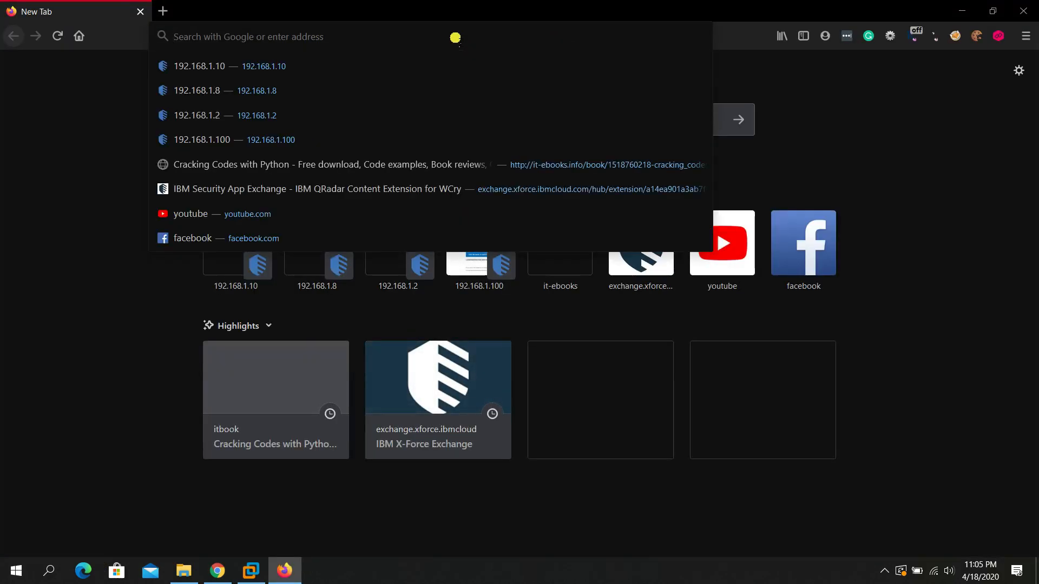
pyautogui.write('https://192.168.1.8/')
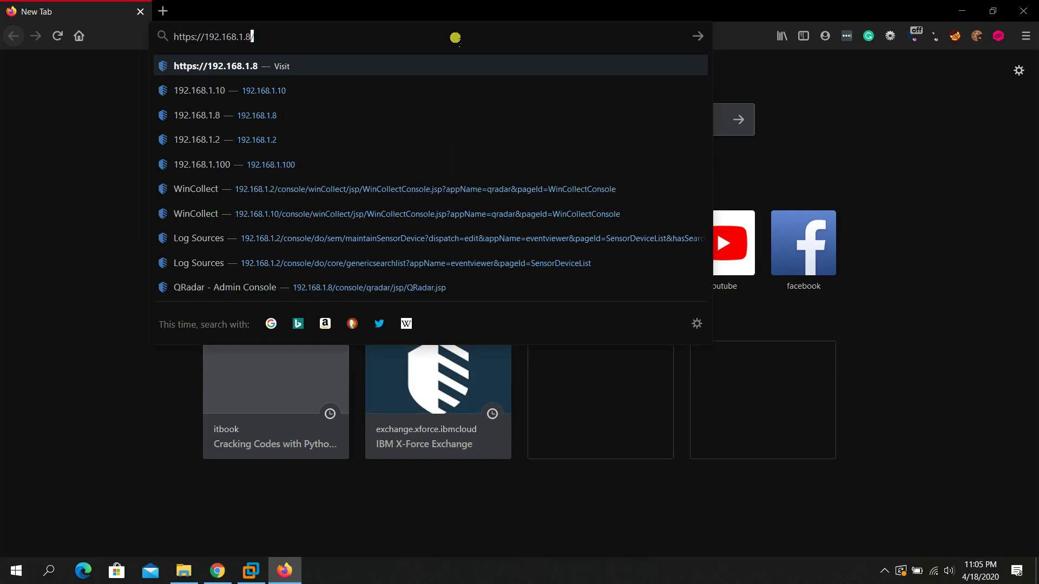
pyautogui.press('Return')
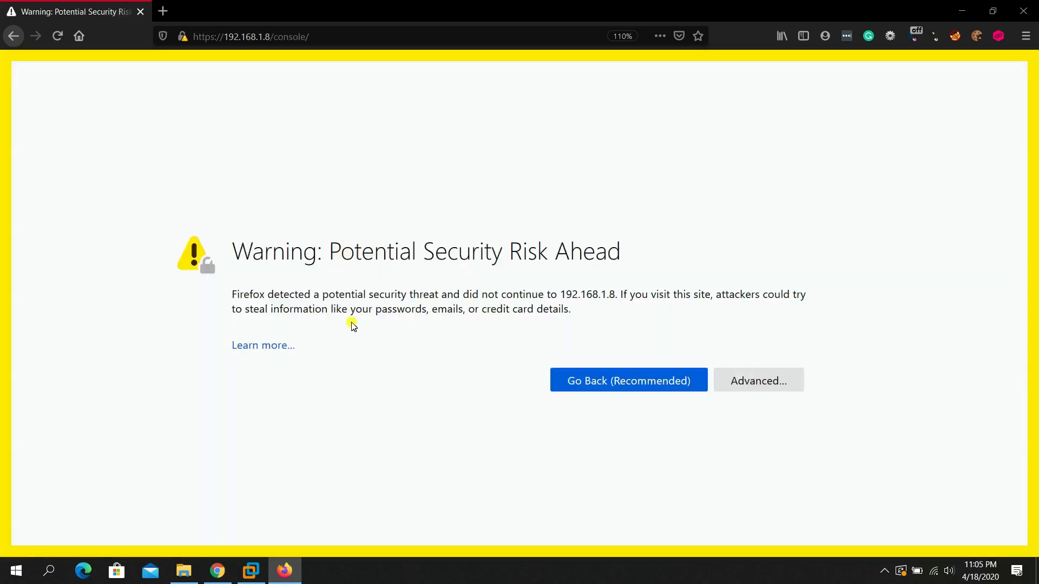
pyautogui.click(751, 385)
pyautogui.scroll(-3, 733, 371)
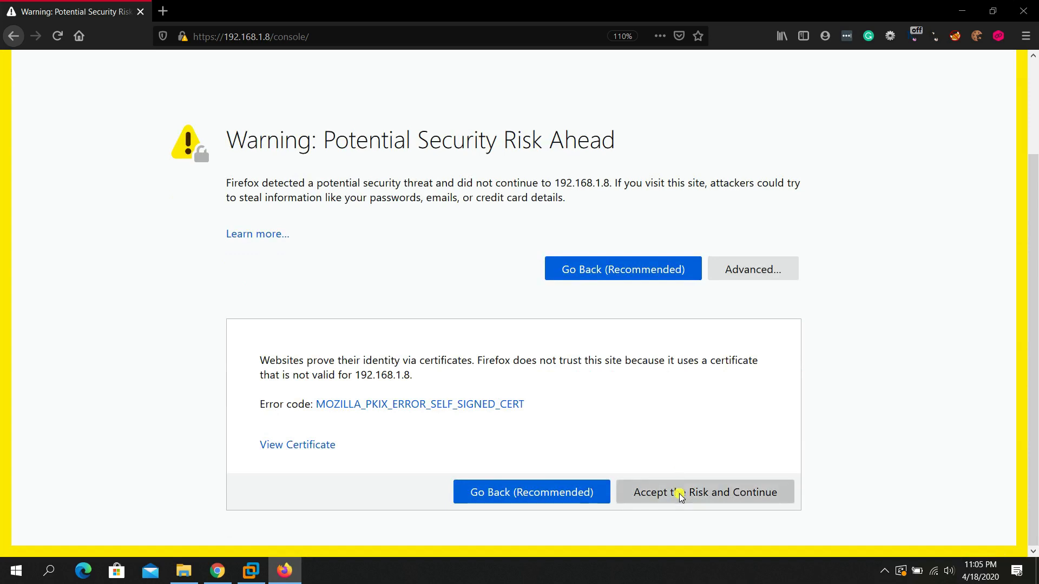
pyautogui.click(680, 493)
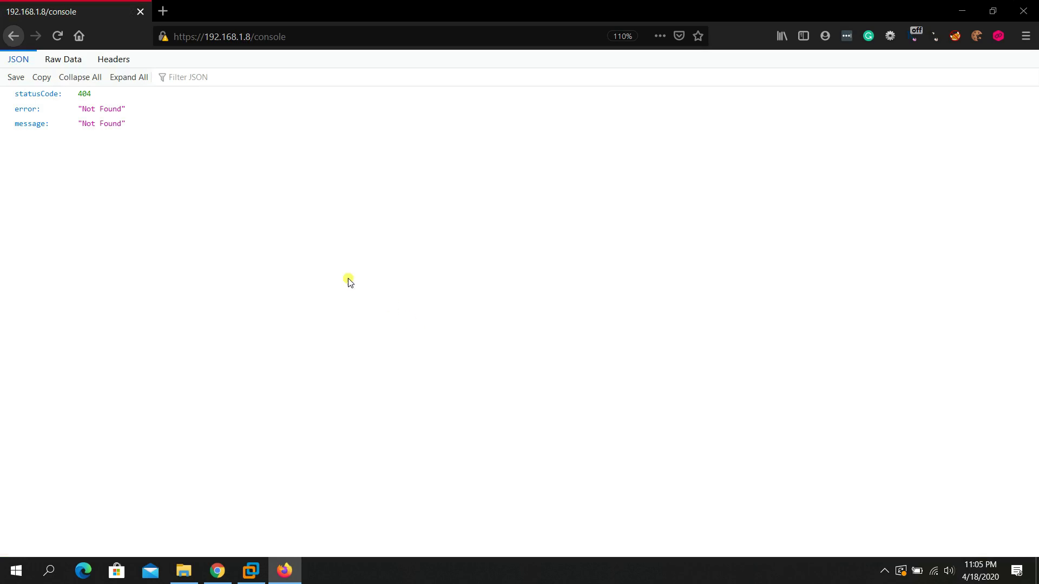
pyautogui.click(58, 36)
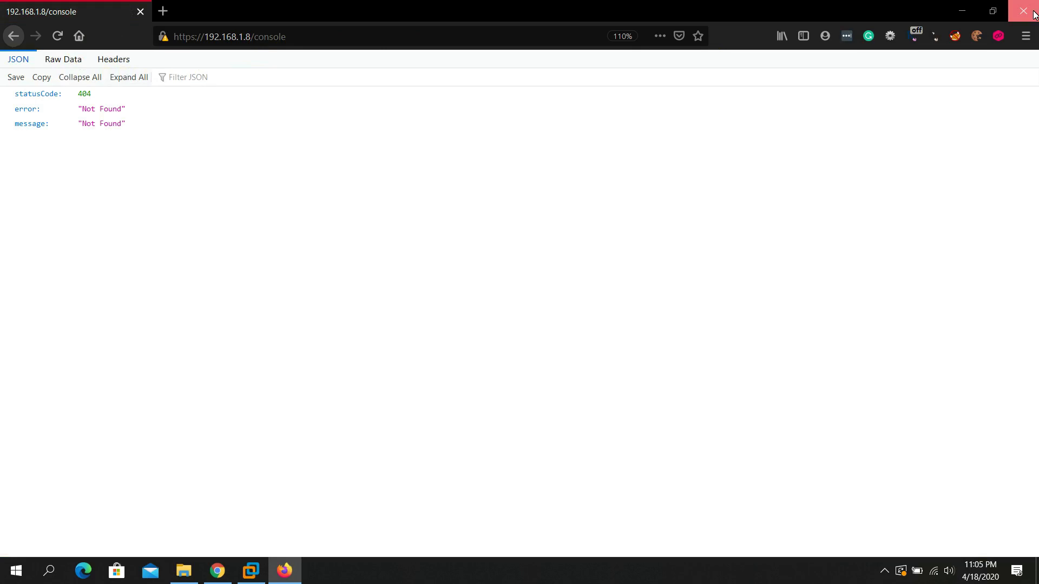
pyautogui.moveTo(255, 46); pyautogui.dragTo(353, 42)
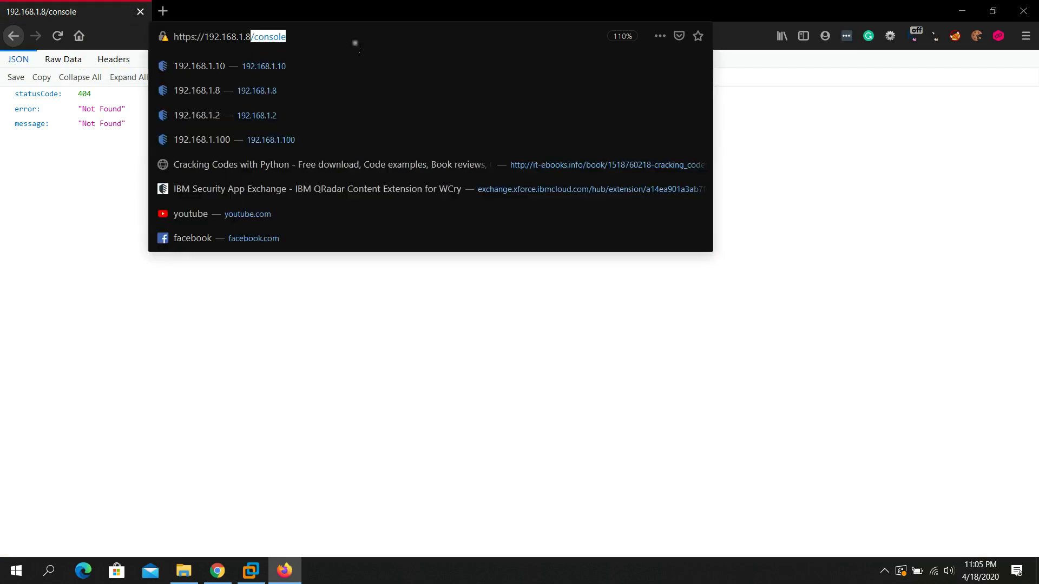
pyautogui.press('BackSpace')
pyautogui.write('/')
pyautogui.press('Return')
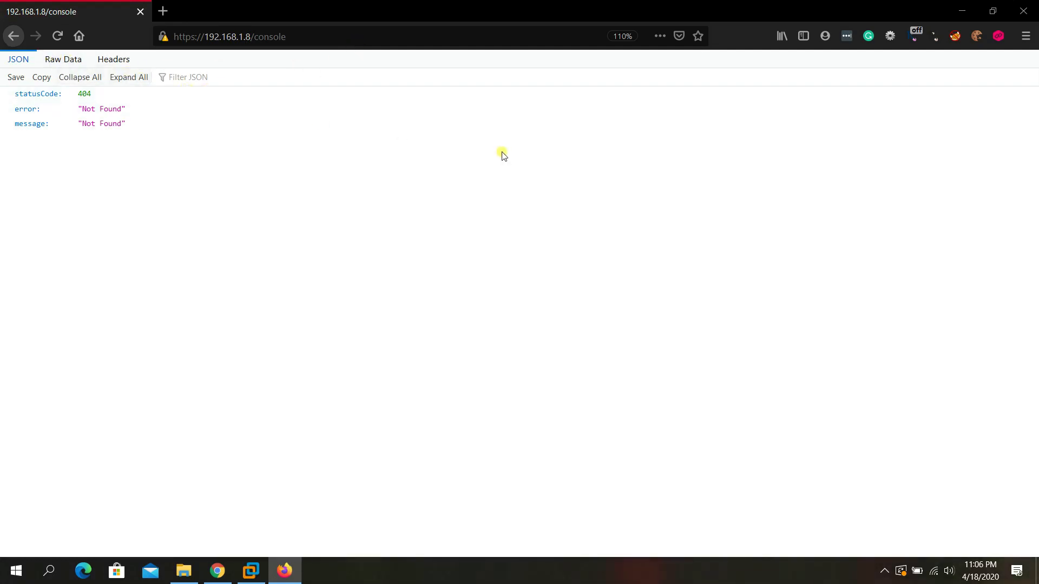
pyautogui.click(1023, 10)
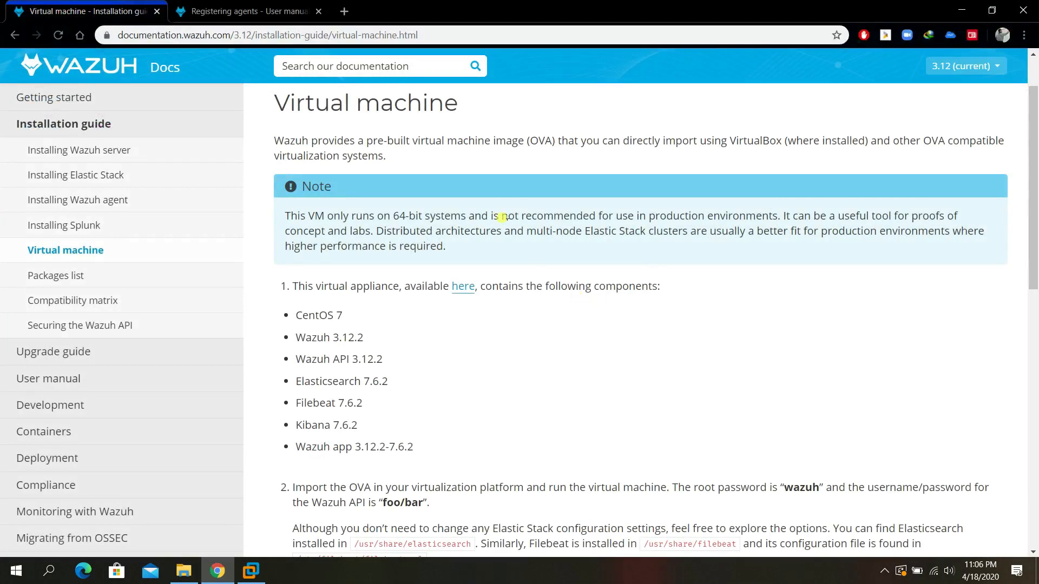
pyautogui.click(344, 11)
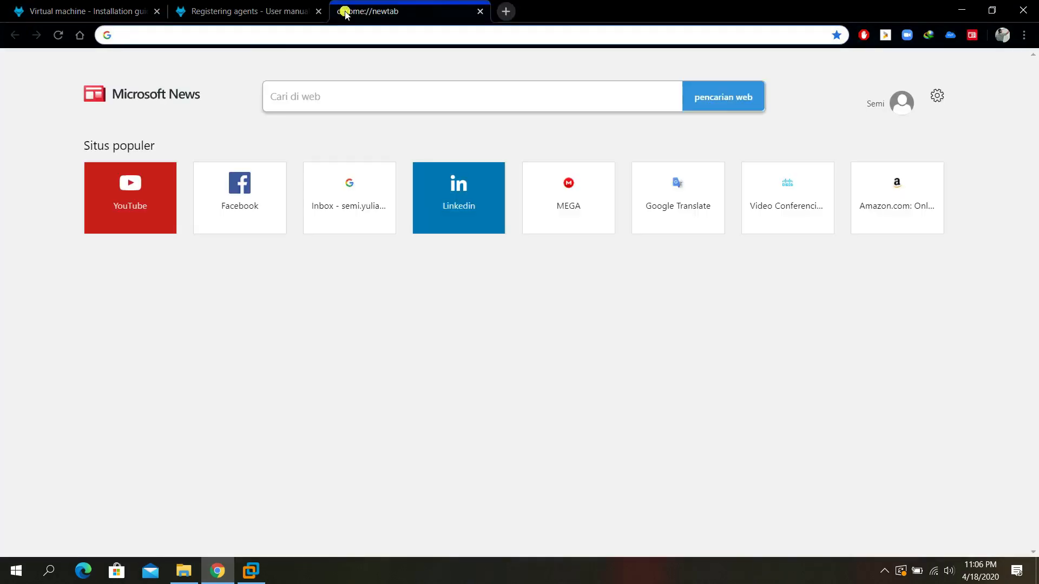
pyautogui.write('192.168.1.')
pyautogui.press('Delete')
pyautogui.write('8')
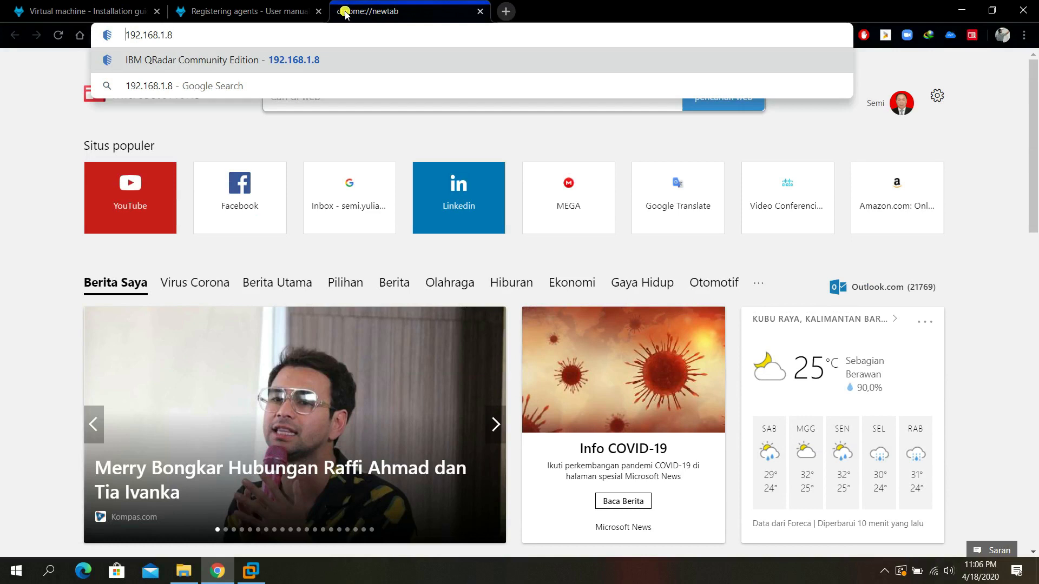
pyautogui.write('HTTPS')
pyautogui.press('BackSpace')
pyautogui.press('BackSpace')
pyautogui.press('BackSpace')
pyautogui.press('BackSpace')
pyautogui.press('BackSpace')
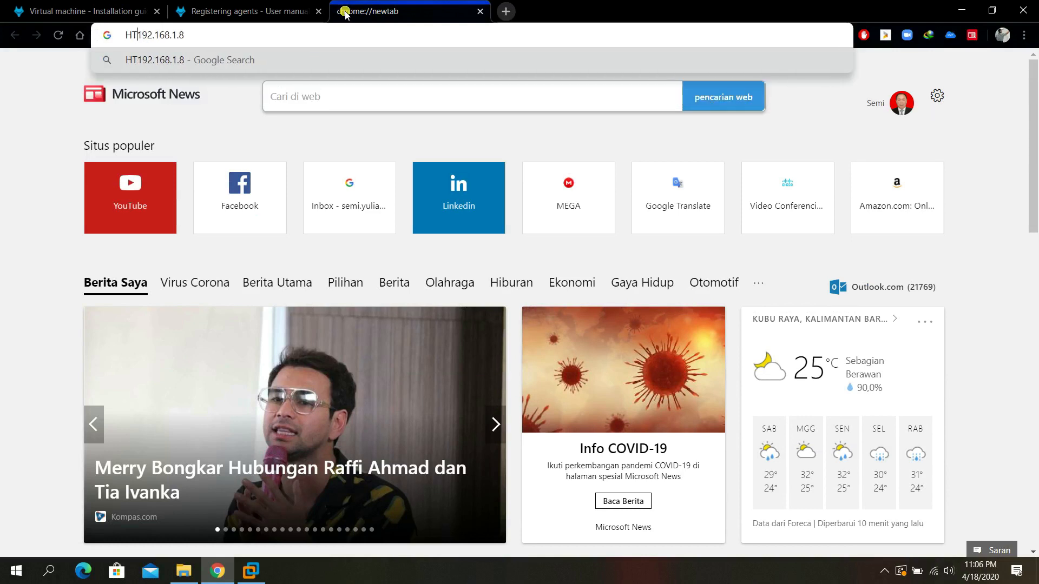
pyautogui.write('https://')
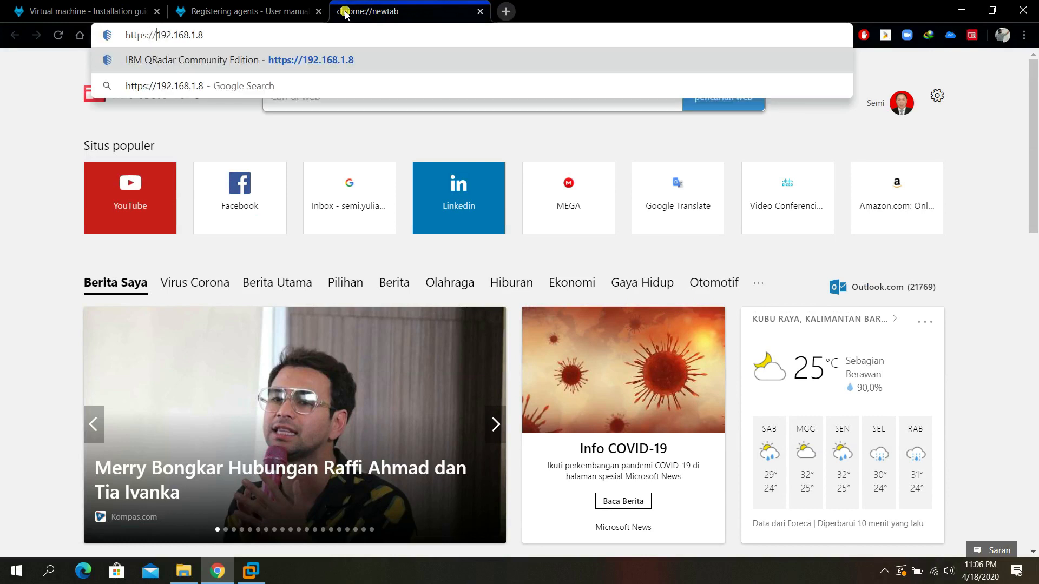
pyautogui.press('Return')
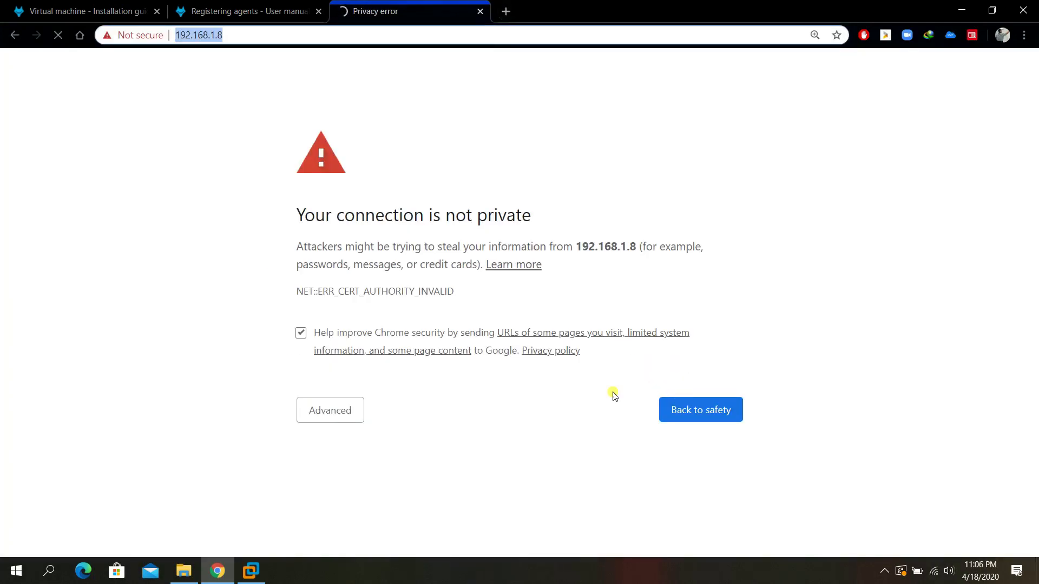
# Proceed past the certificate warning and answer Kibana's usage-statistics banner.
pyautogui.click(354, 412)
pyautogui.click(358, 512)
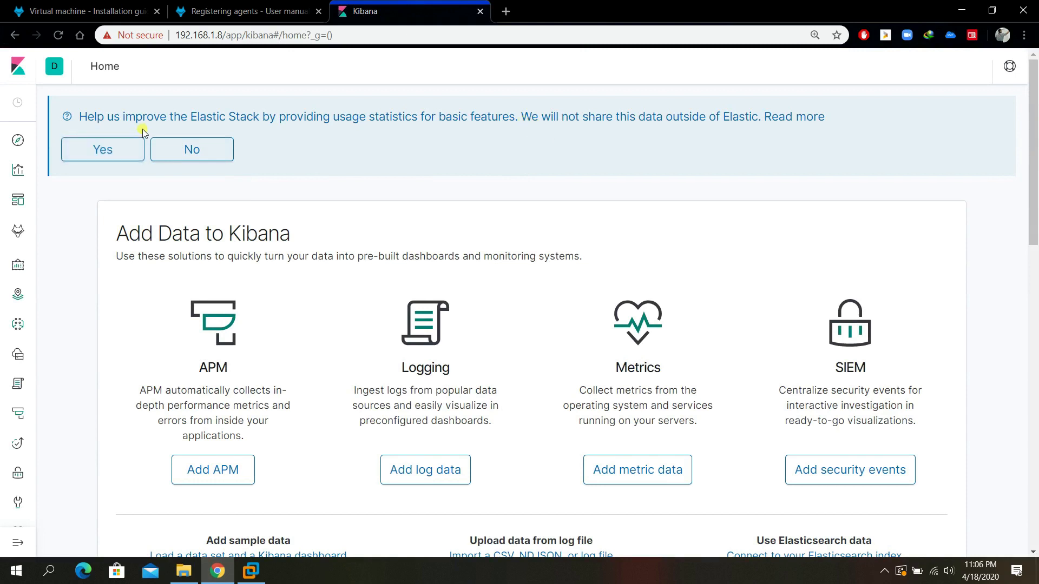
pyautogui.click(137, 146)
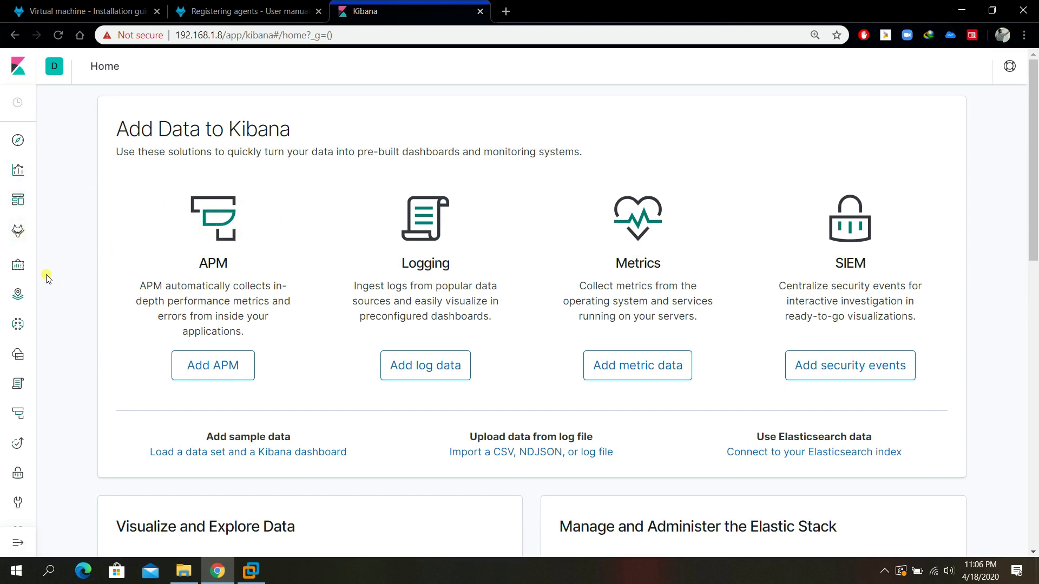
# Open the Wazuh app showing zero agents, glance at the docs tab, then switch to VMware Workstation.
pyautogui.click(22, 235)
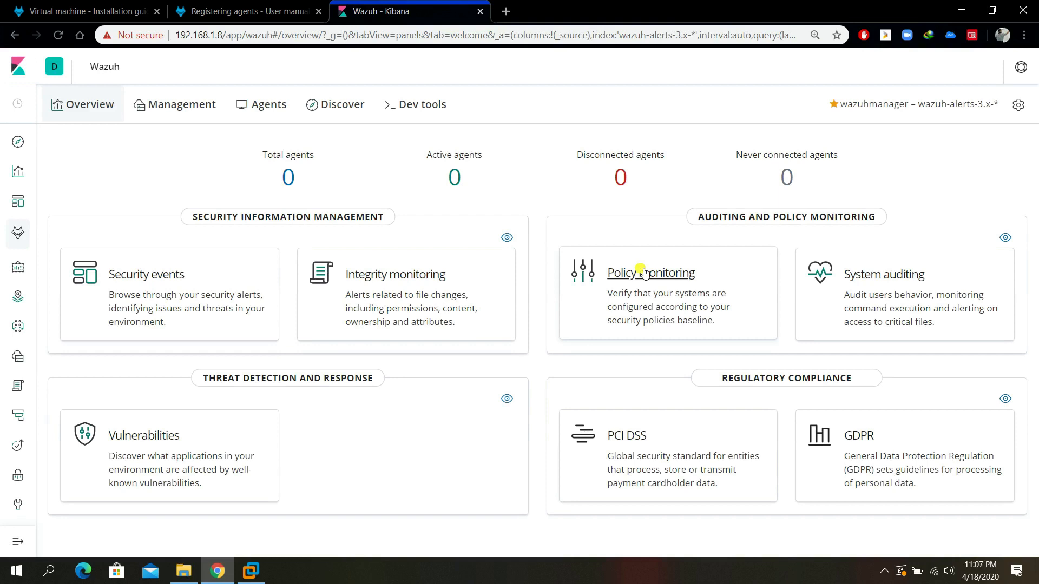
pyautogui.click(106, 8)
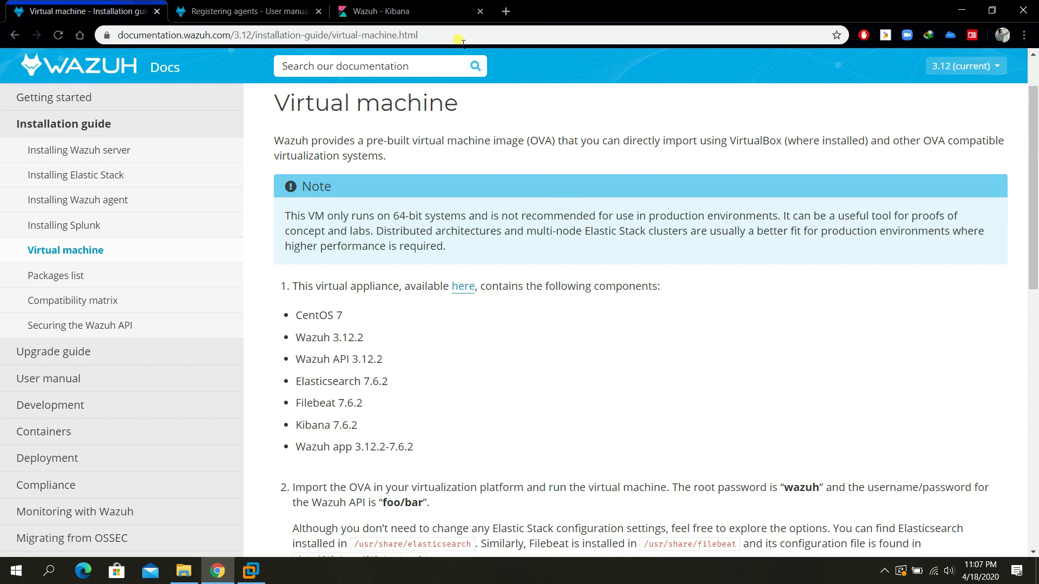
pyautogui.click(422, 11)
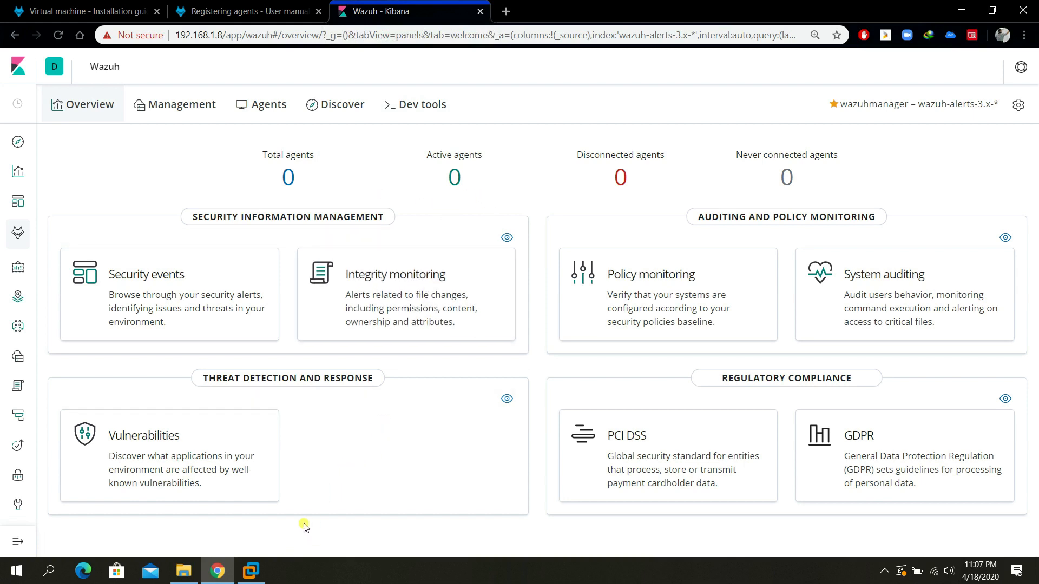
pyautogui.click(251, 571)
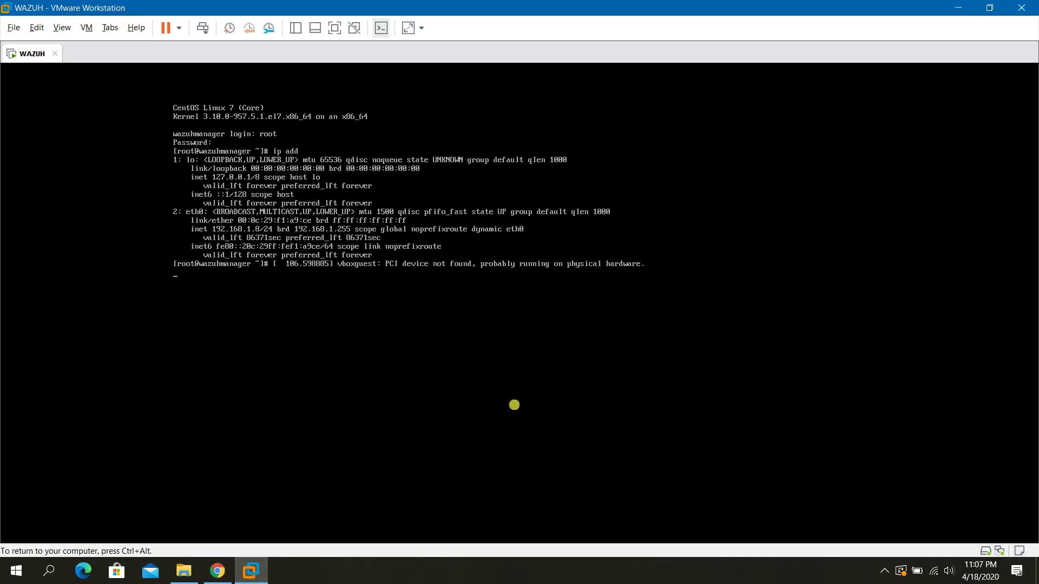
# Open the Windows 10 x64.vmx virtual machine in VMware Workstation.
pyautogui.click(13, 28)
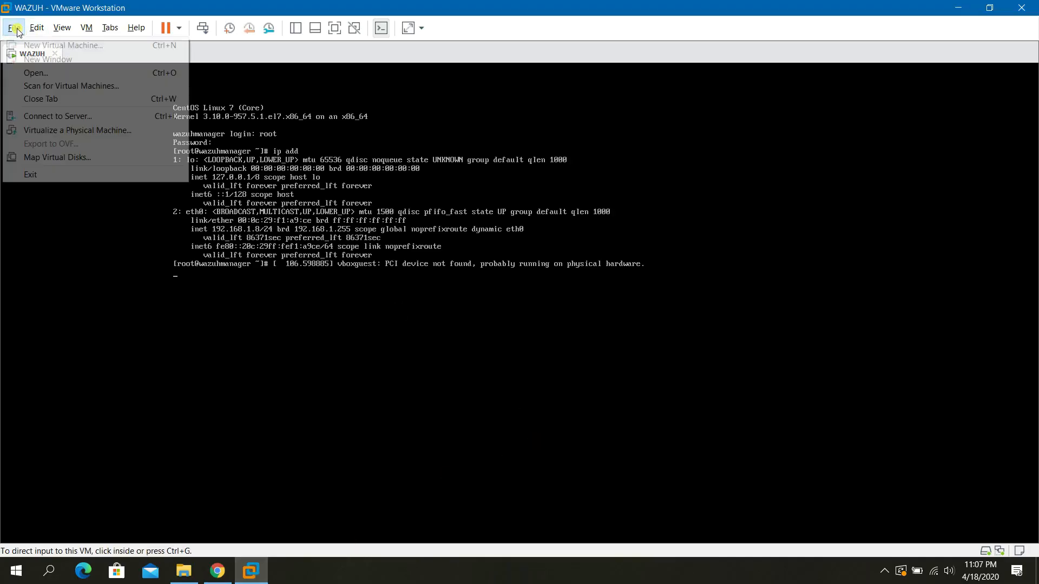
pyautogui.click(39, 73)
pyautogui.doubleClick(230, 130)
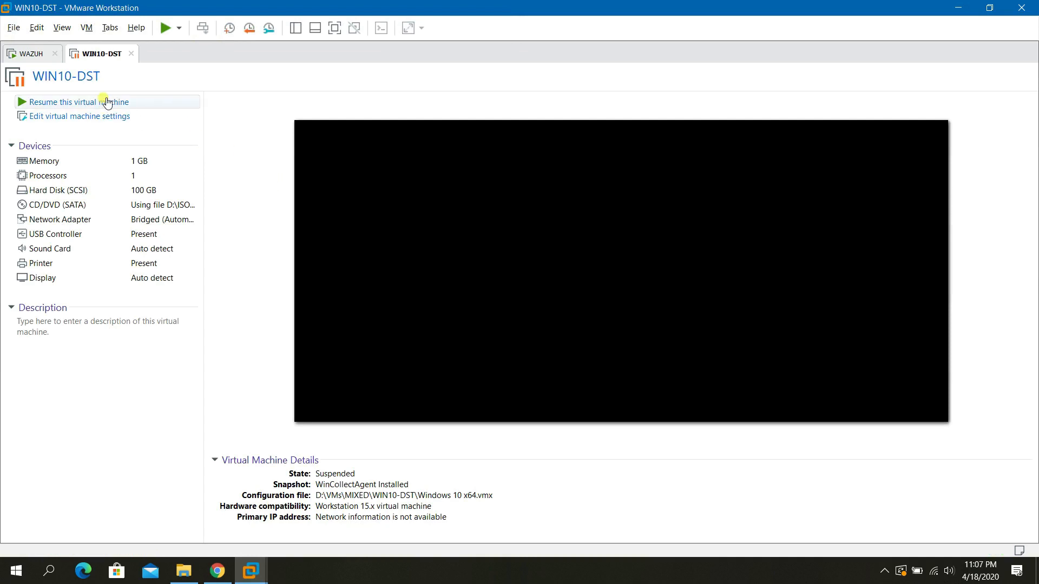
# Revert WIN10-DST to its WinCollectAgent Installed snapshot and confirm.
pyautogui.rightClick(105, 52)
pyautogui.moveTo(135, 83)
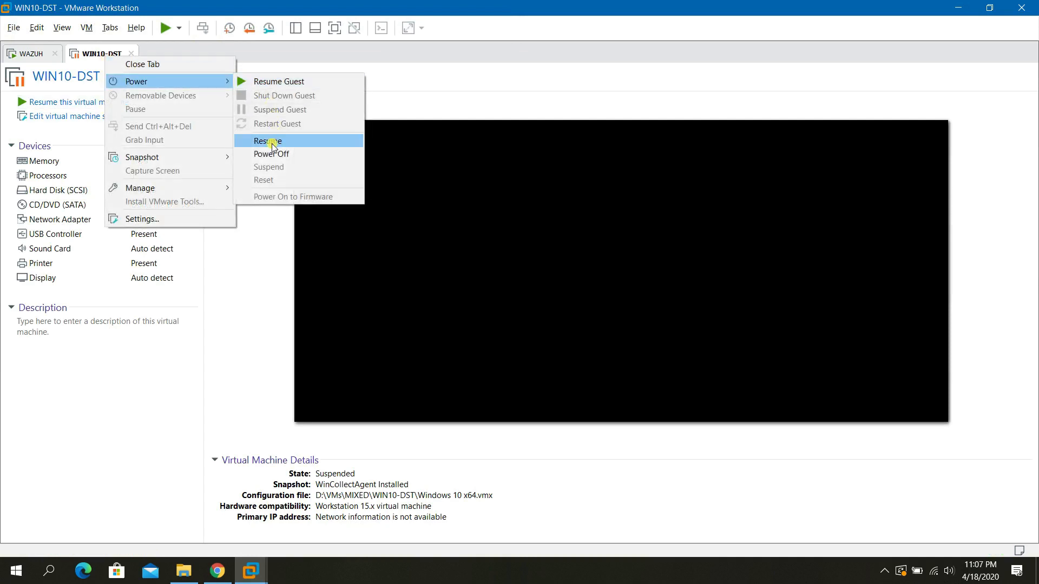
pyautogui.moveTo(187, 157)
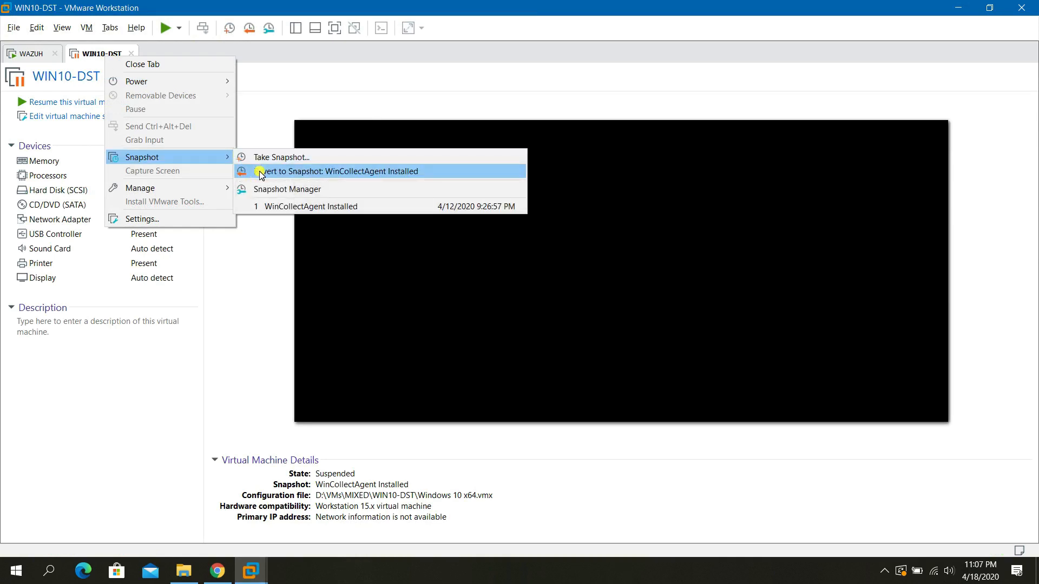
pyautogui.click(258, 171)
pyautogui.click(551, 304)
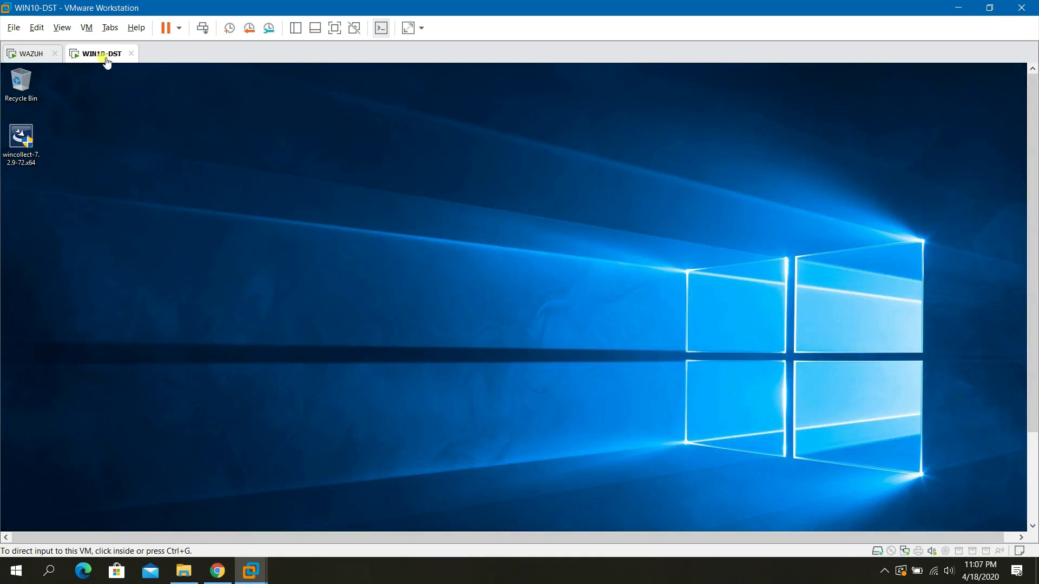
# Give the VM input focus and switch it to full screen.
pyautogui.rightClick(103, 58)
pyautogui.click(321, 137)
pyautogui.hotkey('ctrl', 'alt', 'Return')
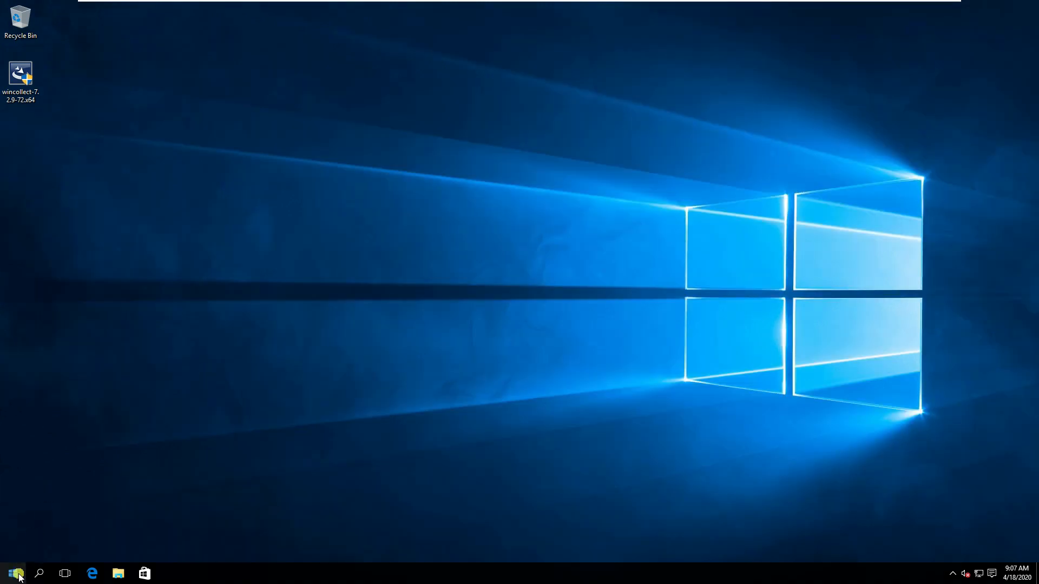
# Move the wincollect installer from the VM desktop into its Downloads folder.
pyautogui.moveTo(808, 5)
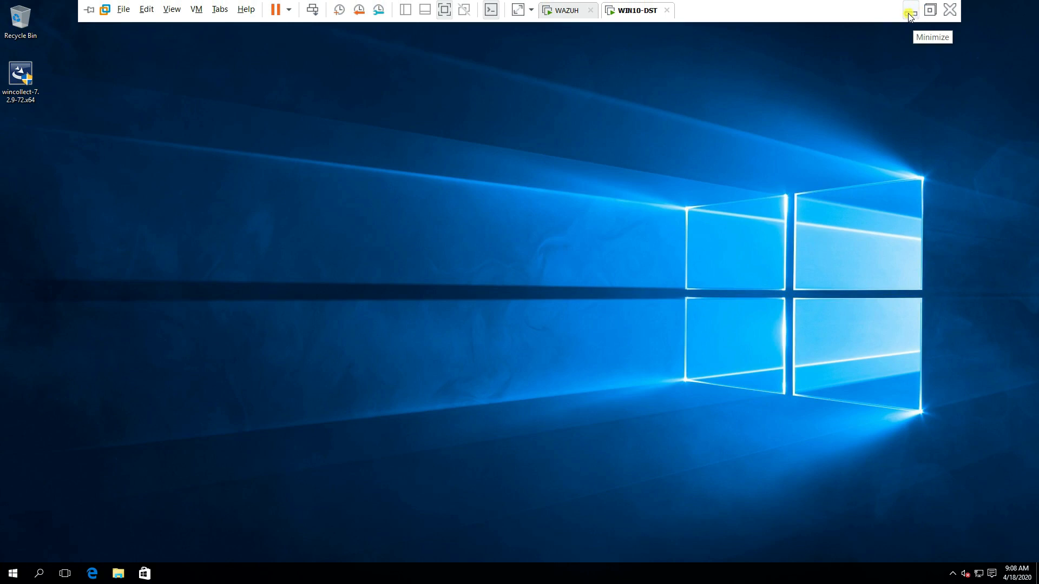
pyautogui.doubleClick(23, 84)
pyautogui.hotkey('shift', 'Delete')
pyautogui.press('Return')
pyautogui.click(173, 142)
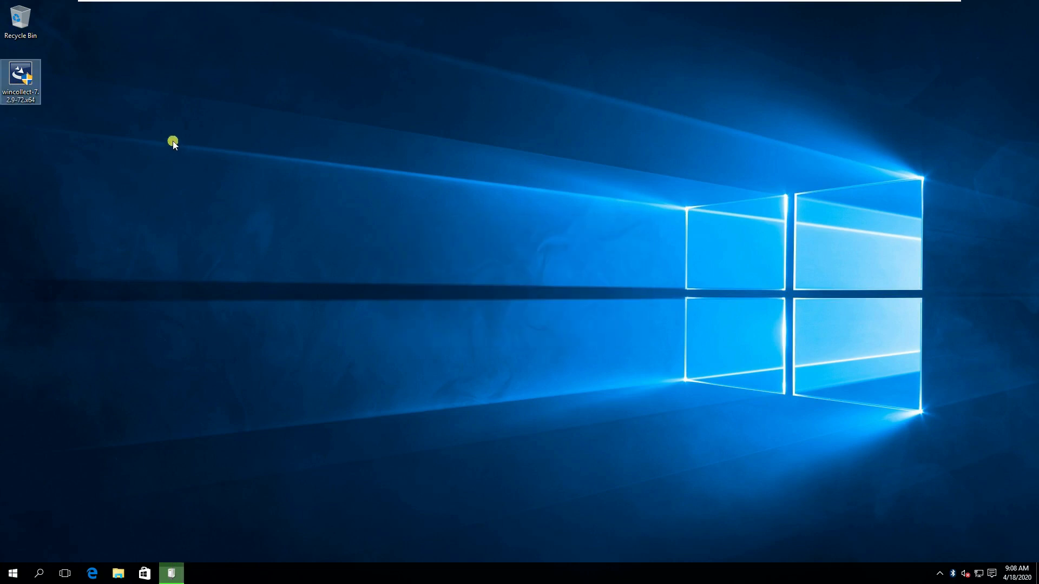
pyautogui.click(35, 89)
pyautogui.hotkey('ctrl', 'x')
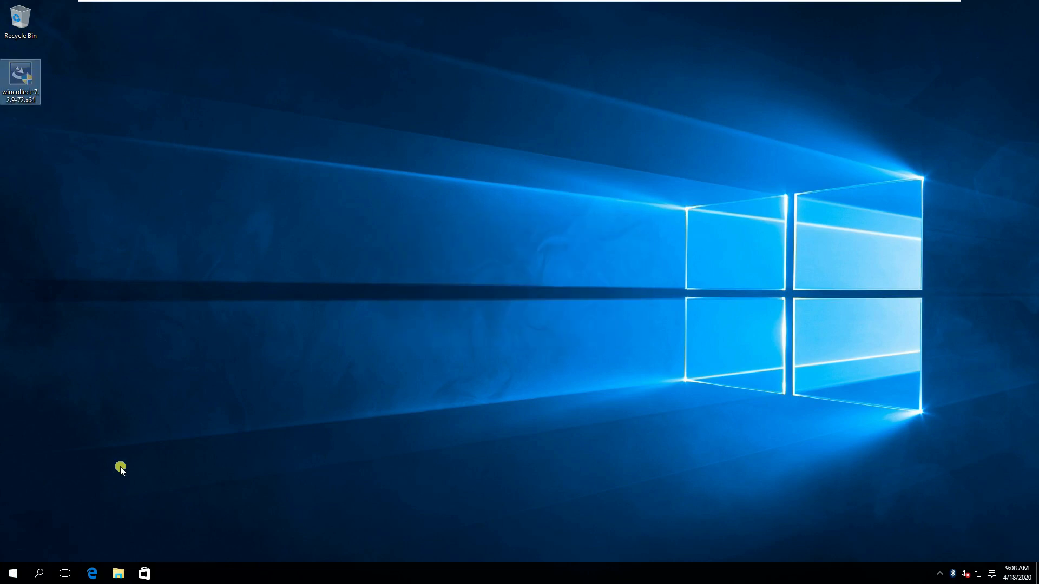
pyautogui.click(116, 565)
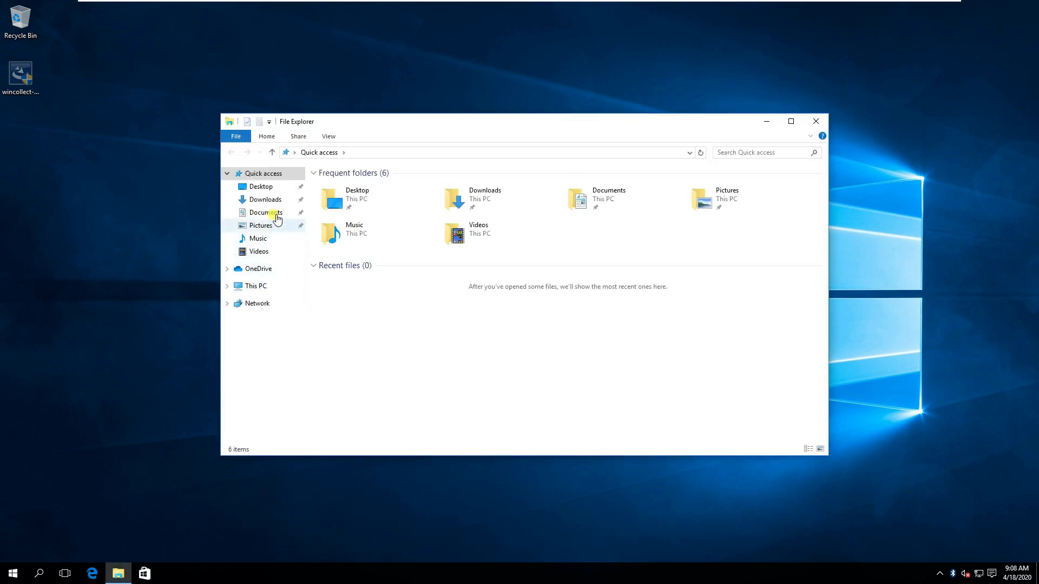
pyautogui.click(272, 200)
pyautogui.hotkey('ctrl', 'v')
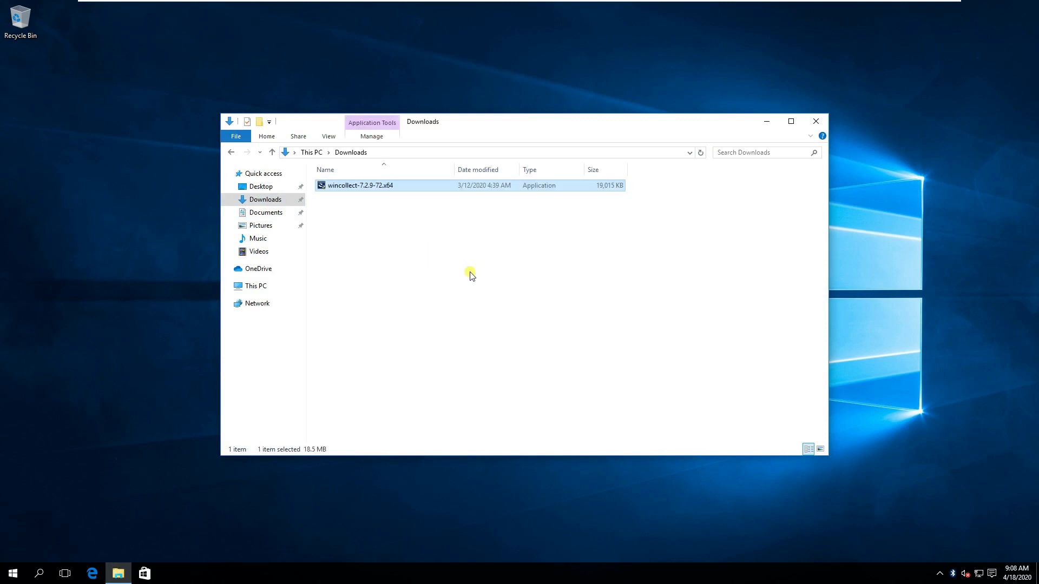
# On the host, copy wazuh-agent-3.12.2-1.msi from the Wazuh folder.
pyautogui.click(915, 8)
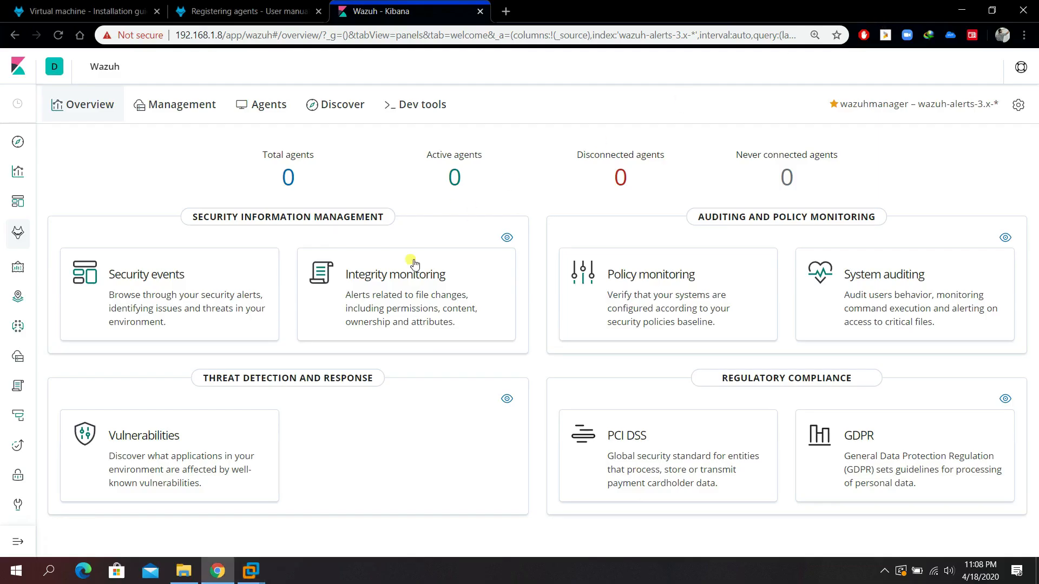
pyautogui.click(184, 571)
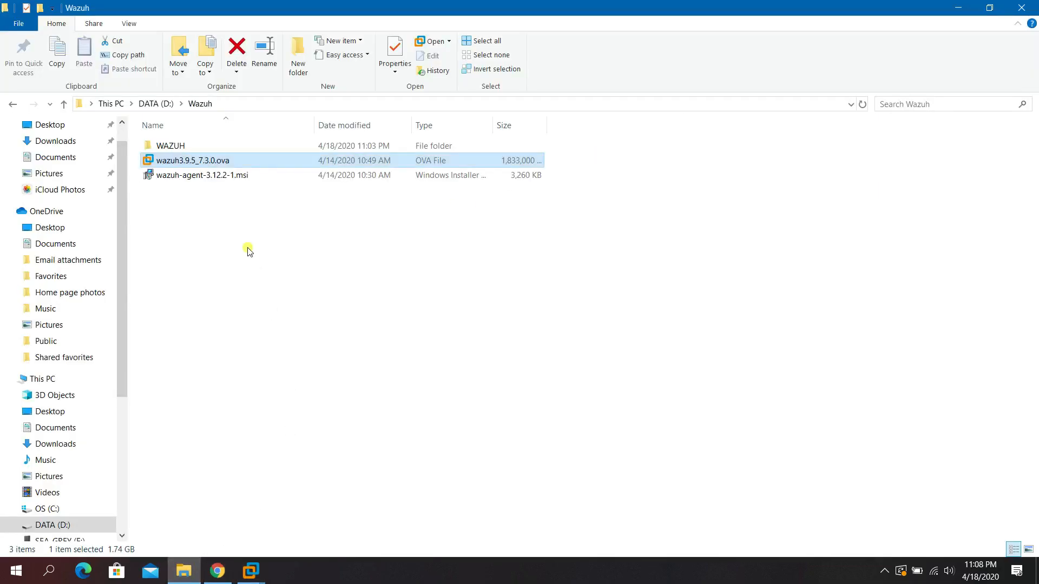
pyautogui.click(243, 229)
pyautogui.click(205, 176)
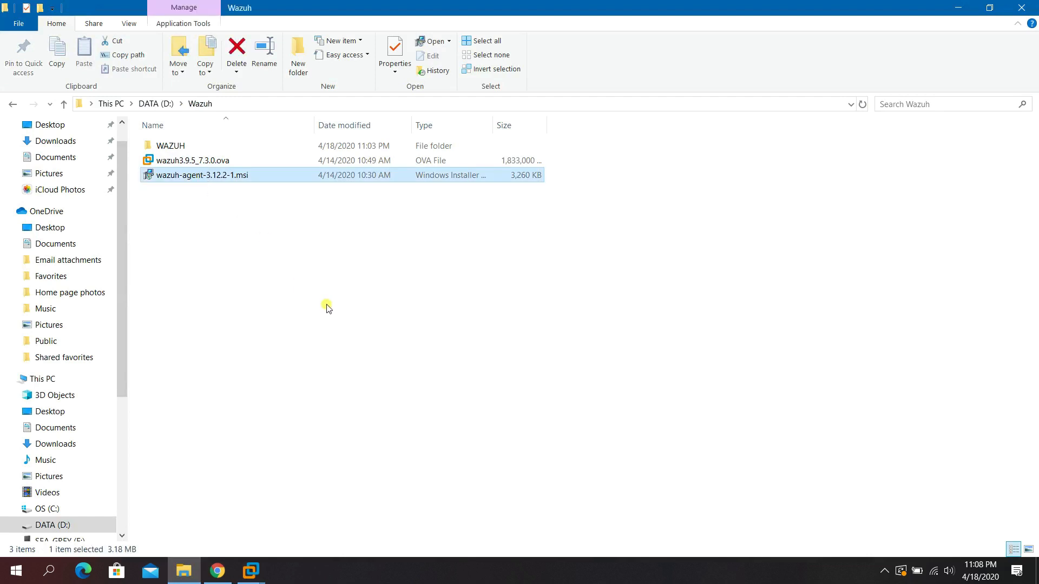
pyautogui.hotkey('ctrl', 'c')
# Paste the agent installer into the VM's Downloads folder, launch it, and close Explorer.
pyautogui.click(250, 571)
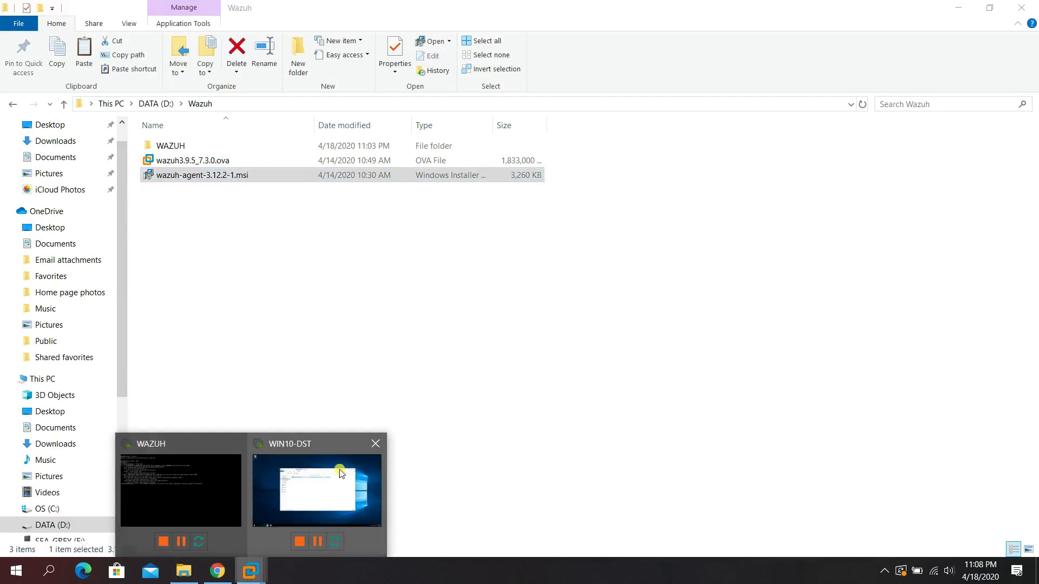
pyautogui.click(339, 472)
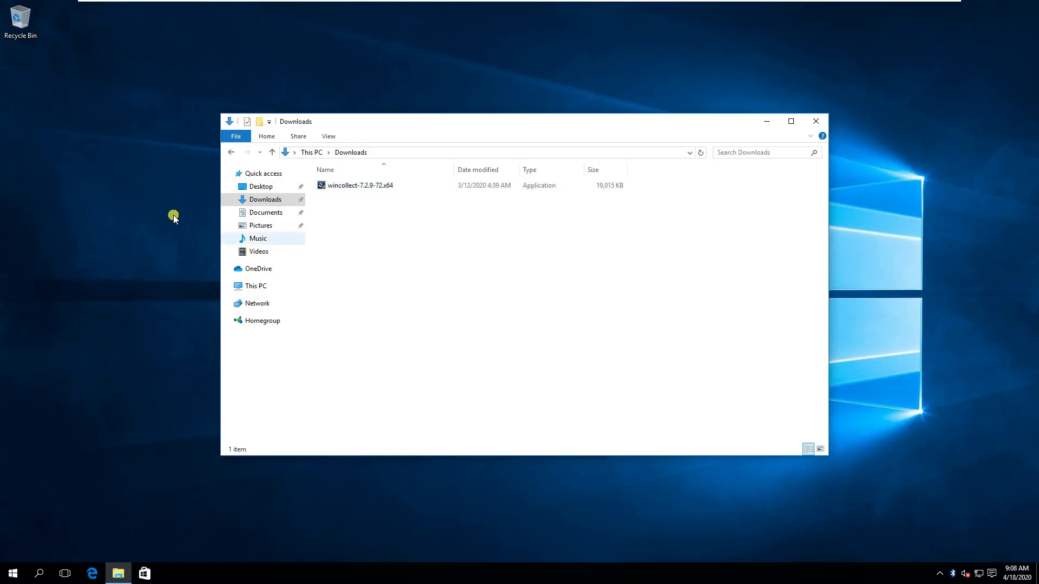
pyautogui.click(77, 137)
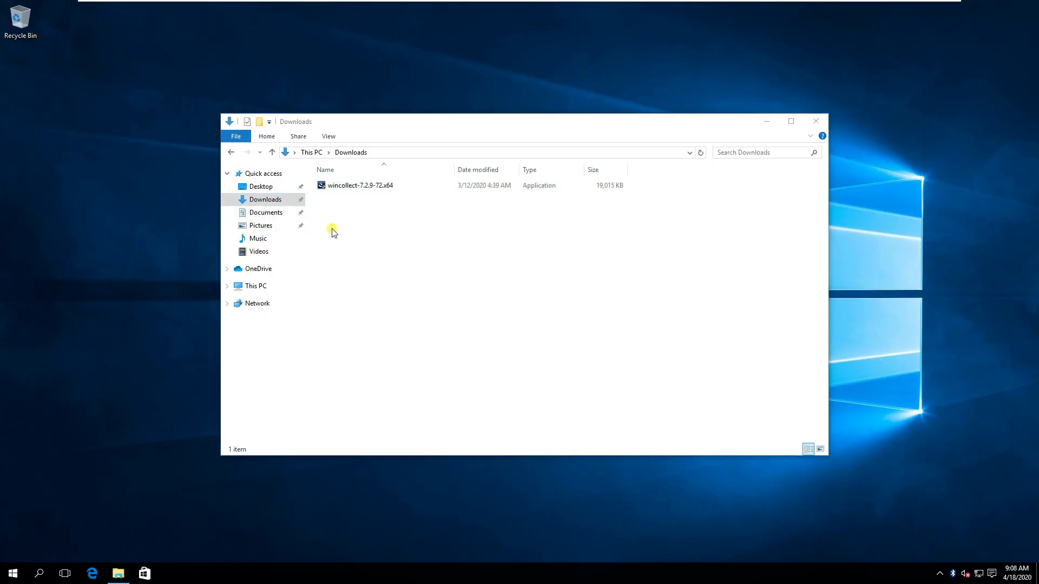
pyautogui.click(397, 241)
pyautogui.rightClick(397, 238)
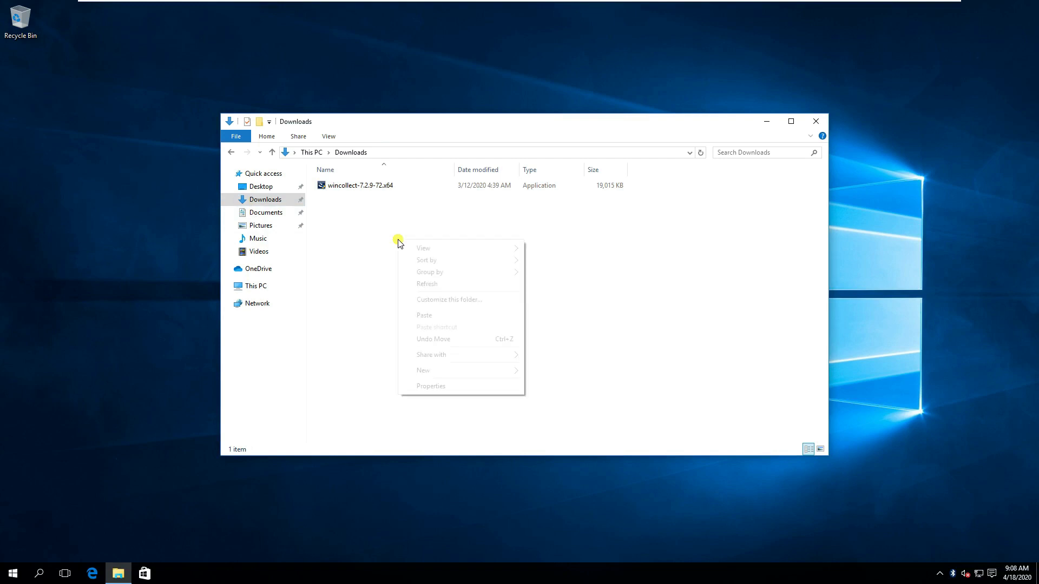
pyautogui.click(423, 315)
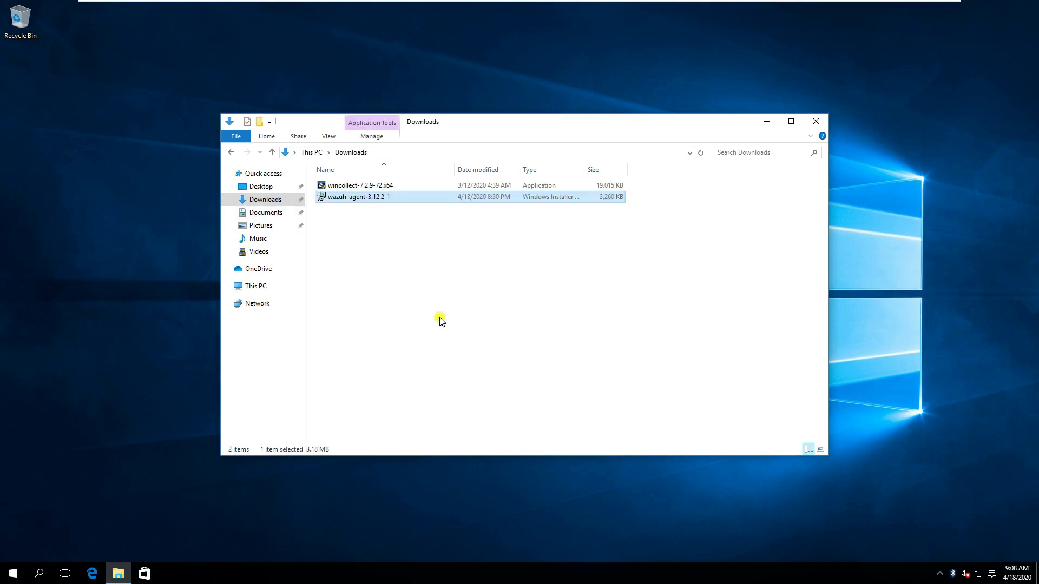
pyautogui.click(439, 320)
pyautogui.doubleClick(370, 198)
pyautogui.click(815, 121)
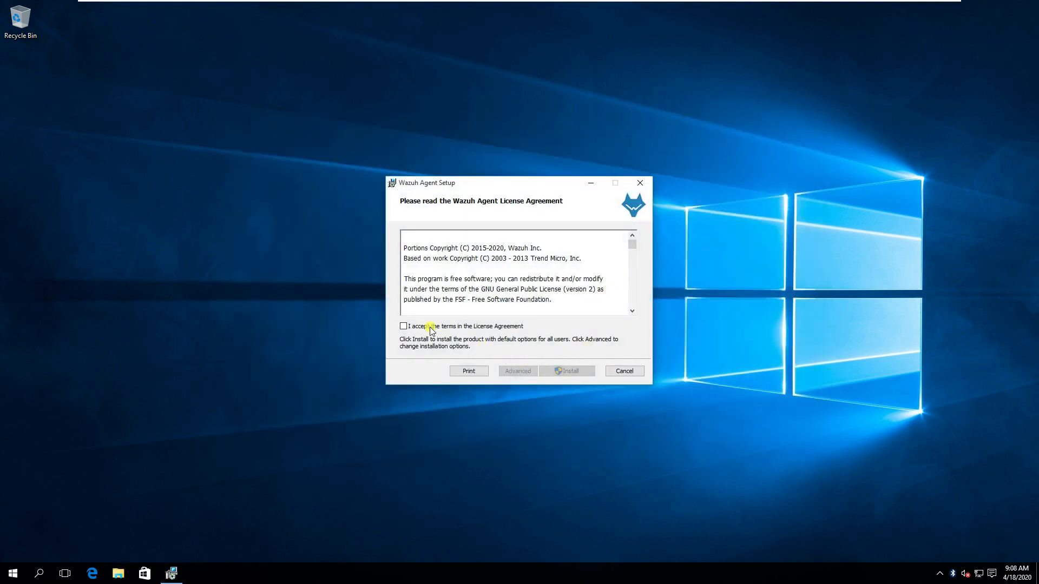
# Accept the license and install the Wazuh agent, approving the permission prompts.
pyautogui.click(431, 327)
pyautogui.click(562, 373)
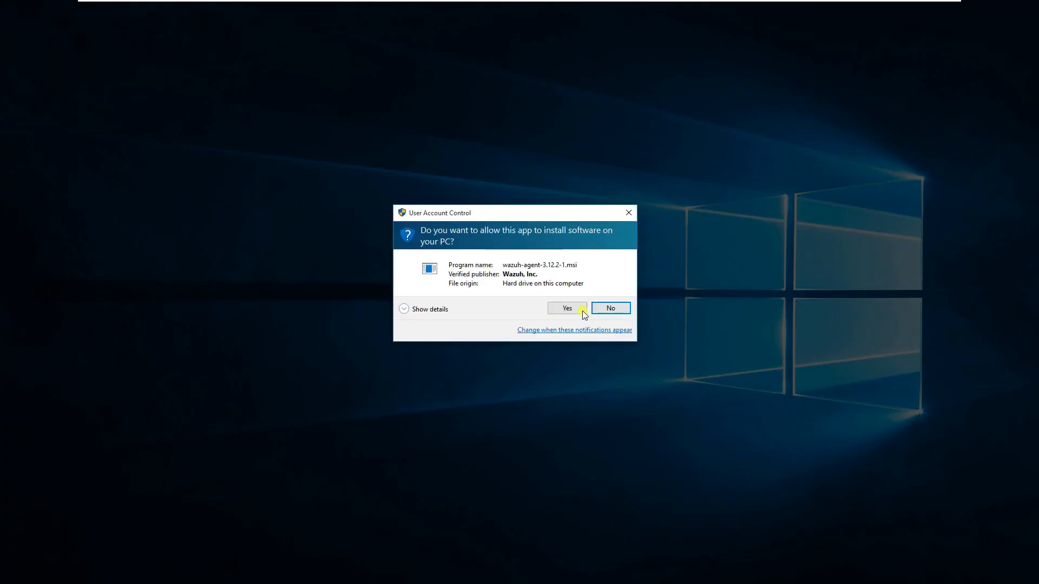
pyautogui.click(578, 308)
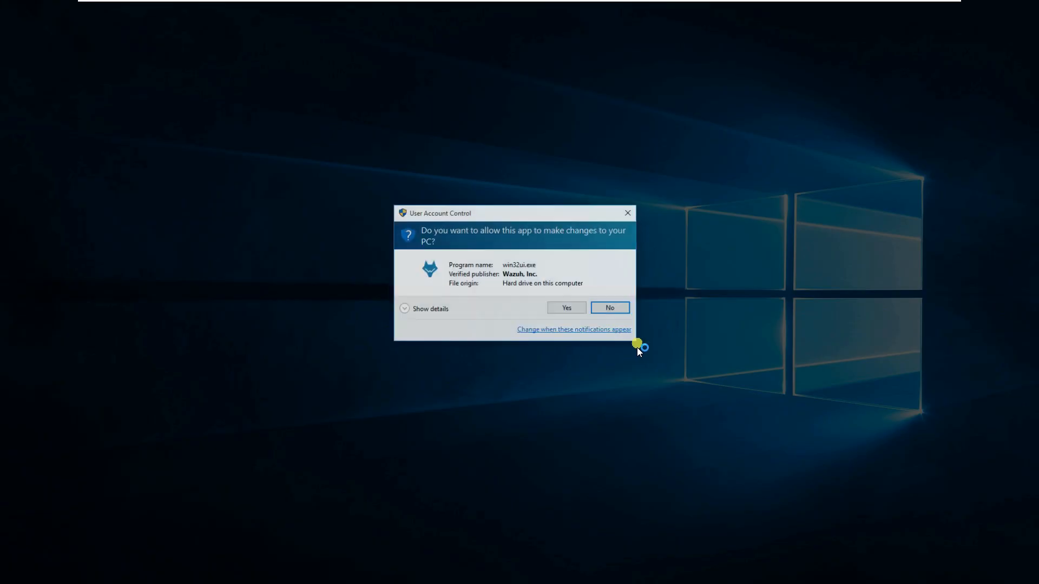
pyautogui.click(573, 312)
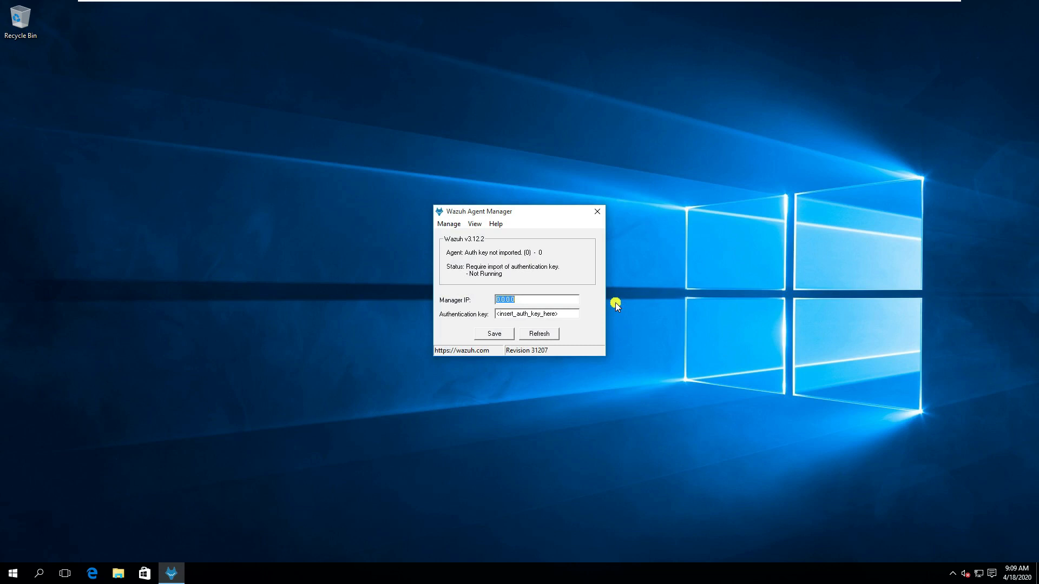
# Enter manager IP 192.168.1.8, then minimize the VM and close the host's Explorer.
pyautogui.write('192.168.1.8')
pyautogui.press('Tab')
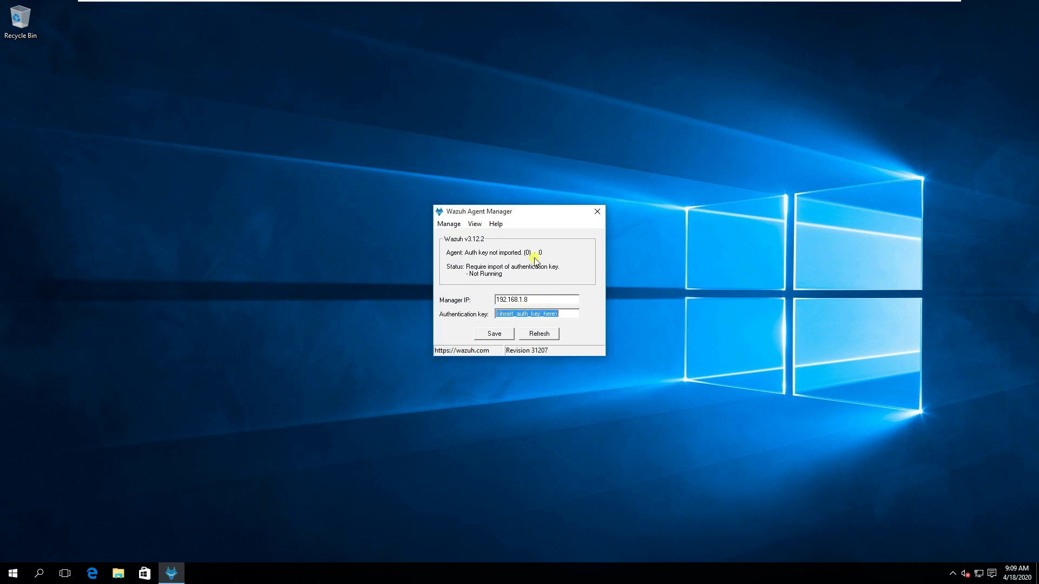
pyautogui.moveTo(635, 5)
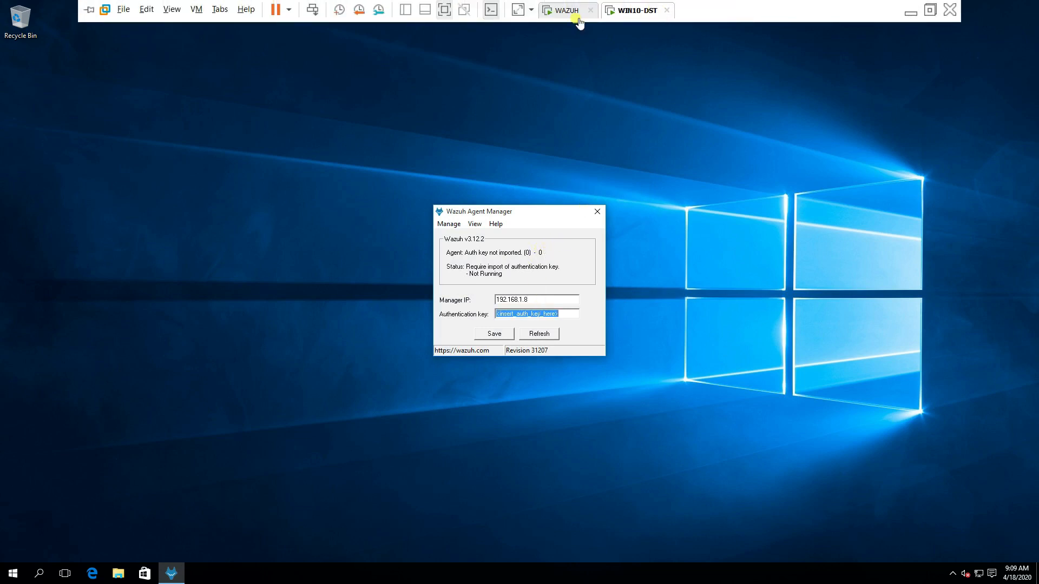
pyautogui.click(908, 13)
pyautogui.click(1021, 8)
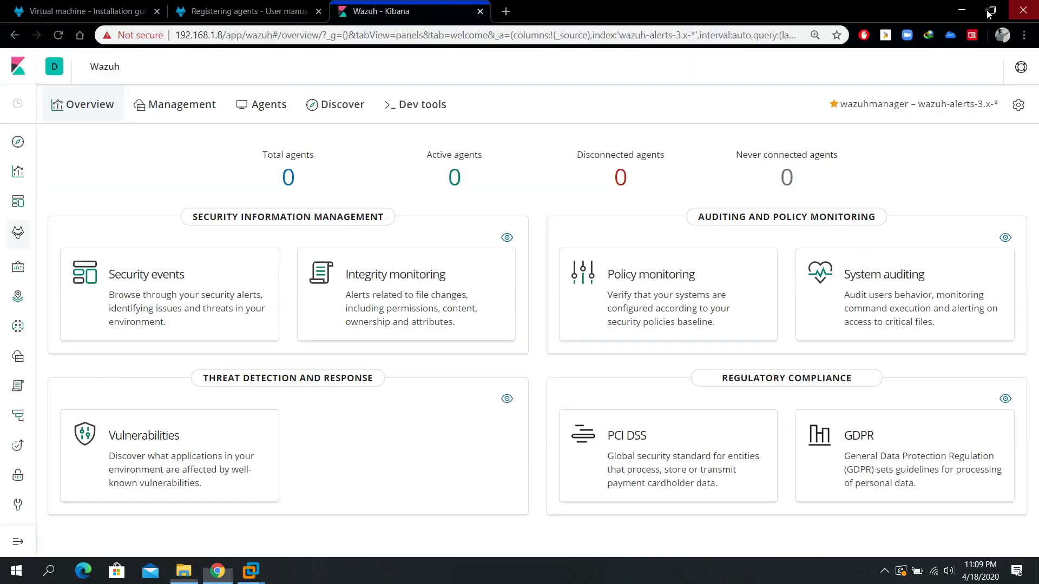
# Read the Registering agents page, briefly checking the Windows 10 VM.
pyautogui.click(254, 10)
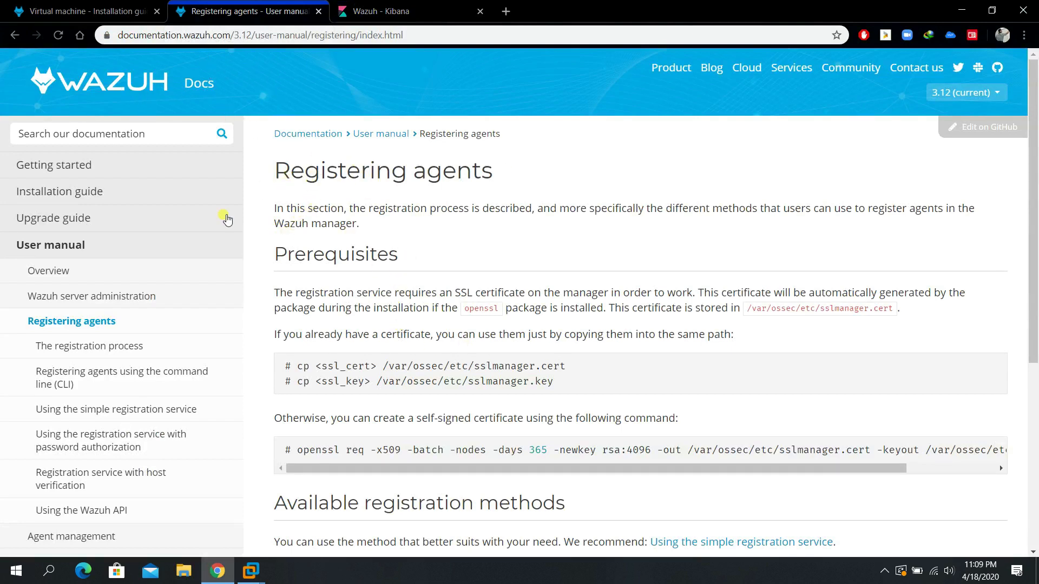
pyautogui.scroll(-6, 145, 344)
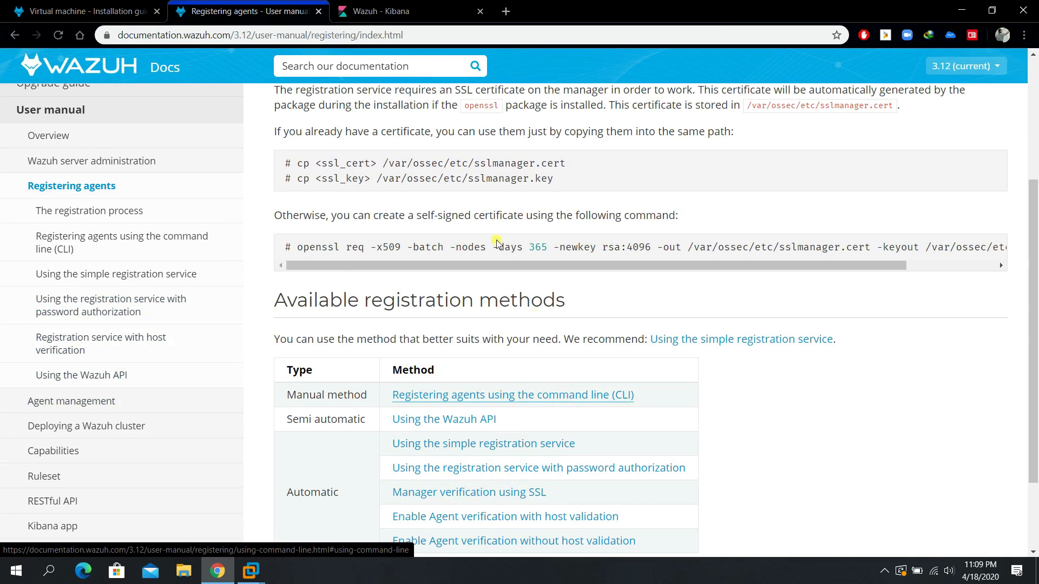
pyautogui.moveTo(251, 571)
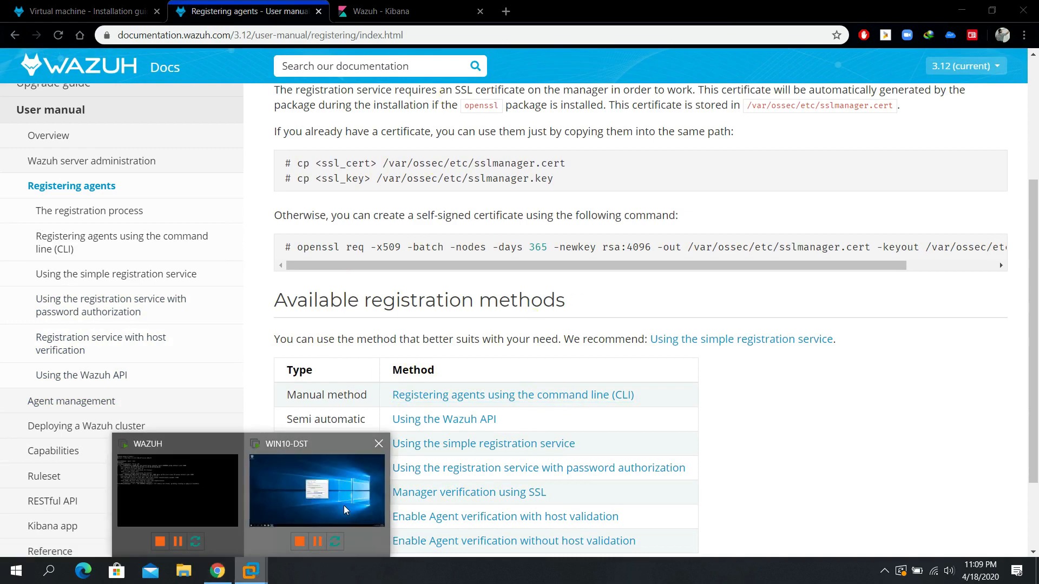
pyautogui.click(320, 487)
pyautogui.click(908, 8)
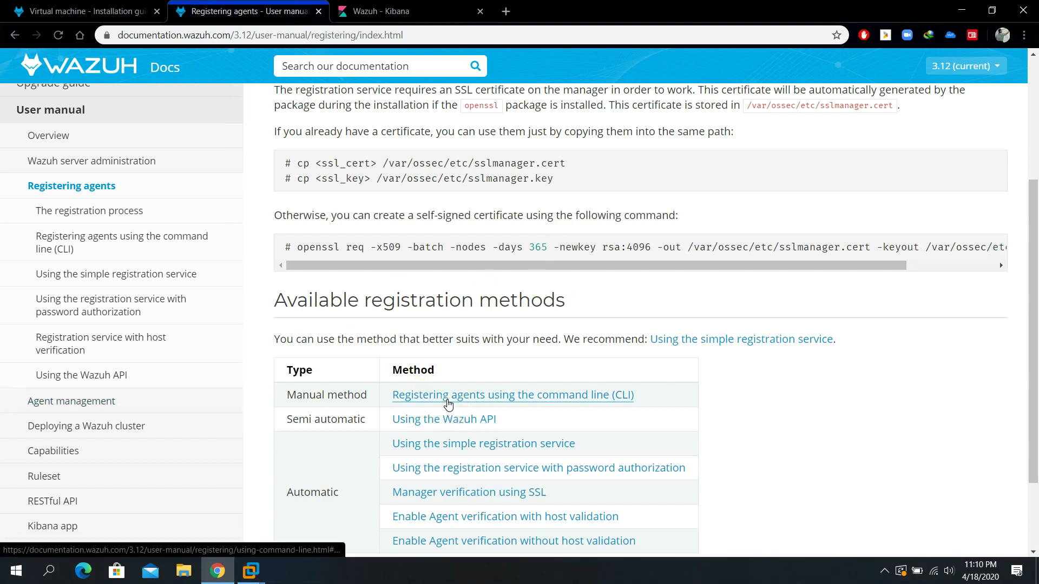
# Open the CLI on Windows hosts guide and copy the /var/ossec/bin/manage_agents path.
pyautogui.click(638, 403)
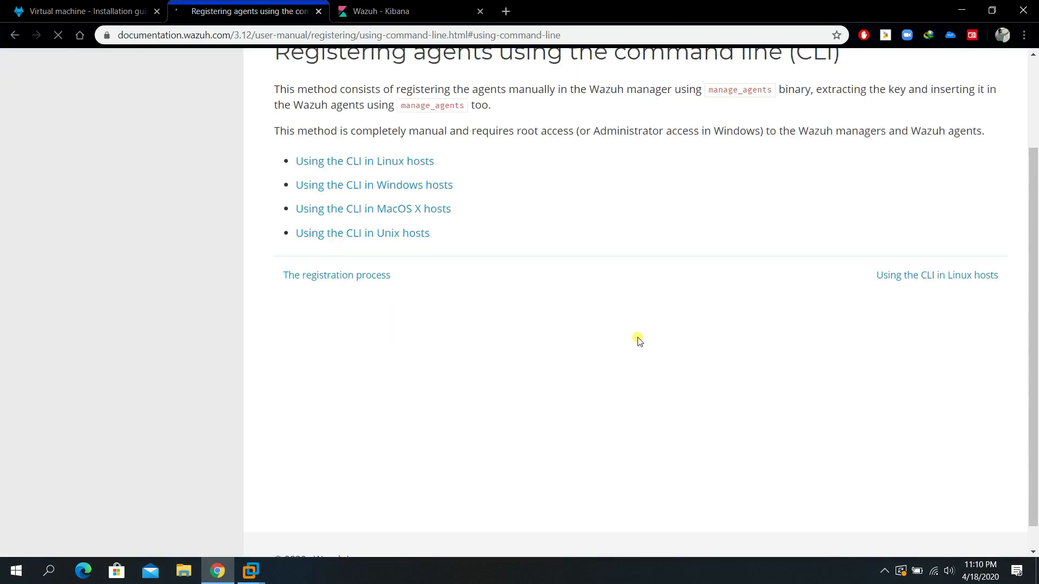
pyautogui.click(438, 231)
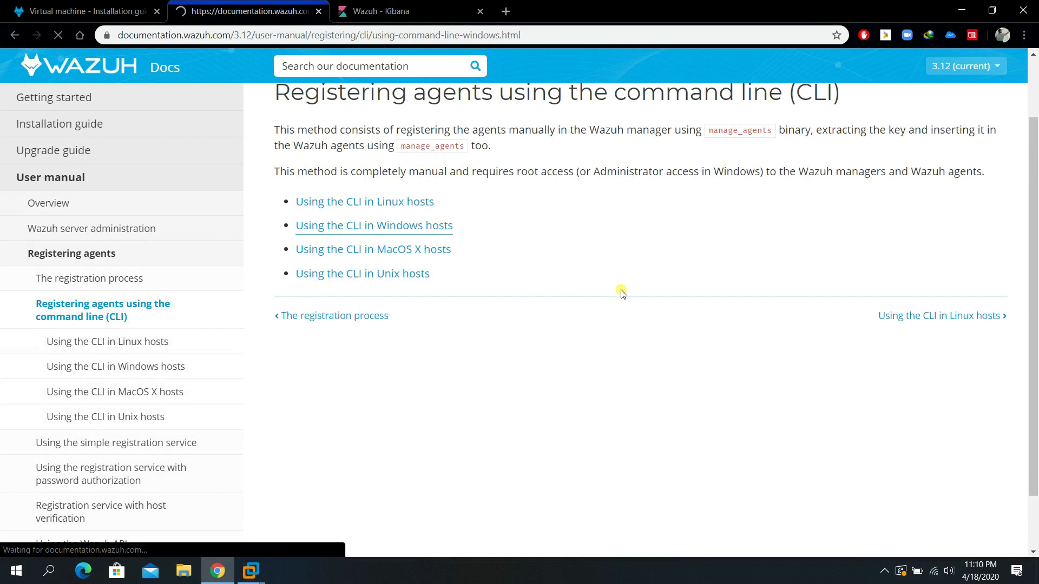
pyautogui.scroll(-1, 611, 293)
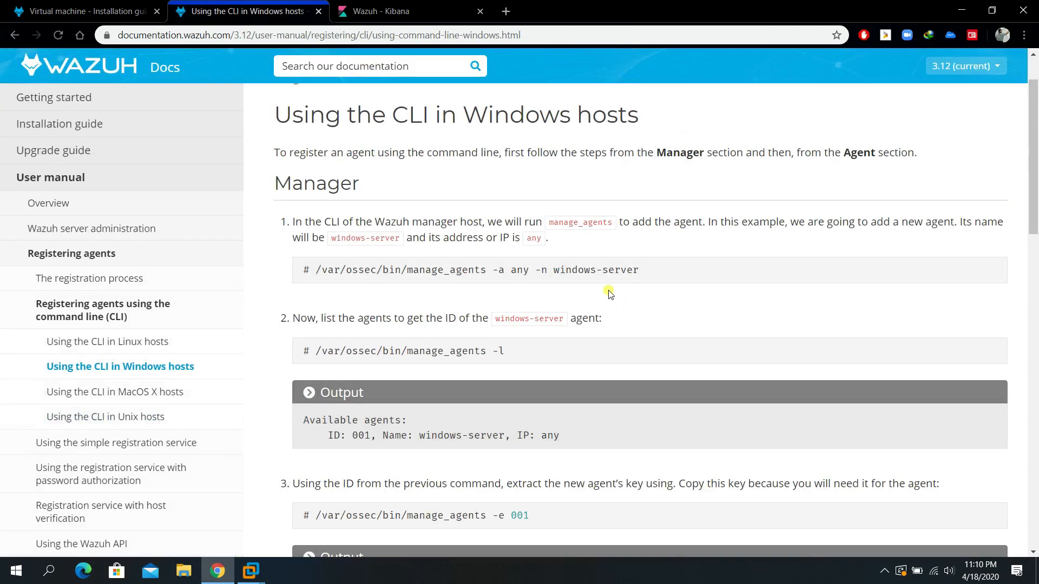
pyautogui.moveTo(318, 272); pyautogui.dragTo(489, 276)
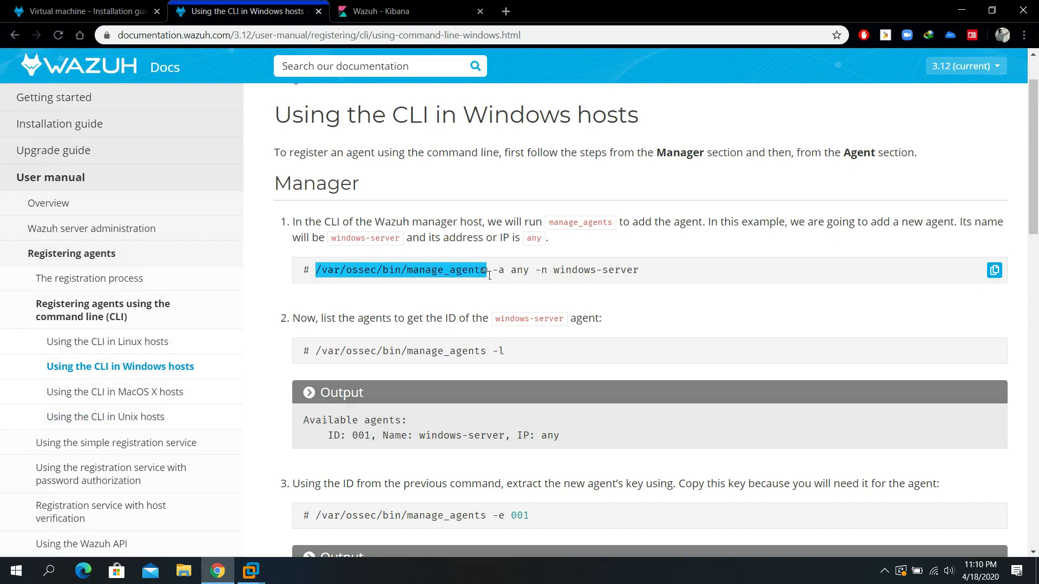
pyautogui.rightClick(483, 276)
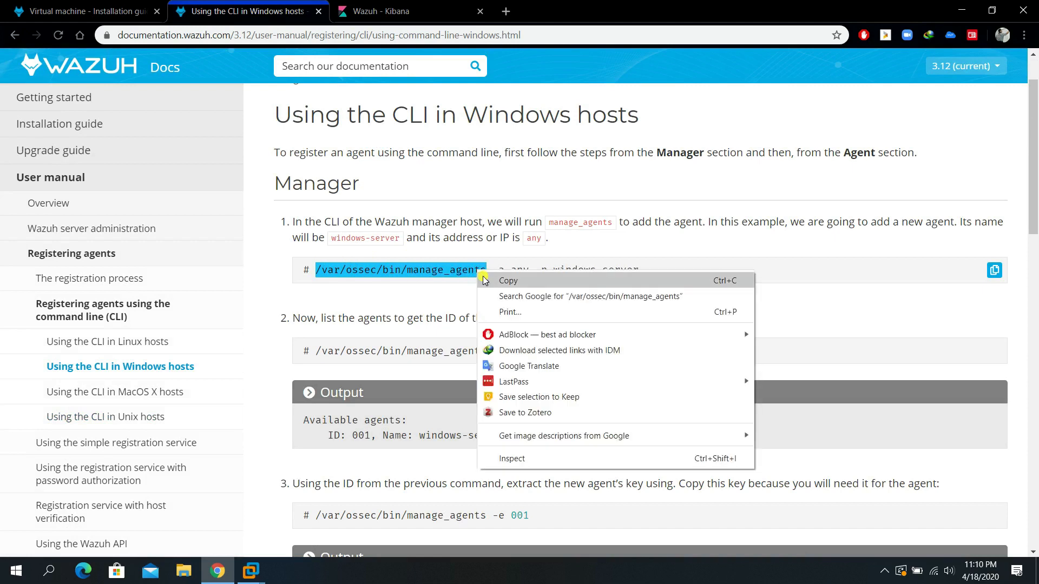
pyautogui.click(508, 281)
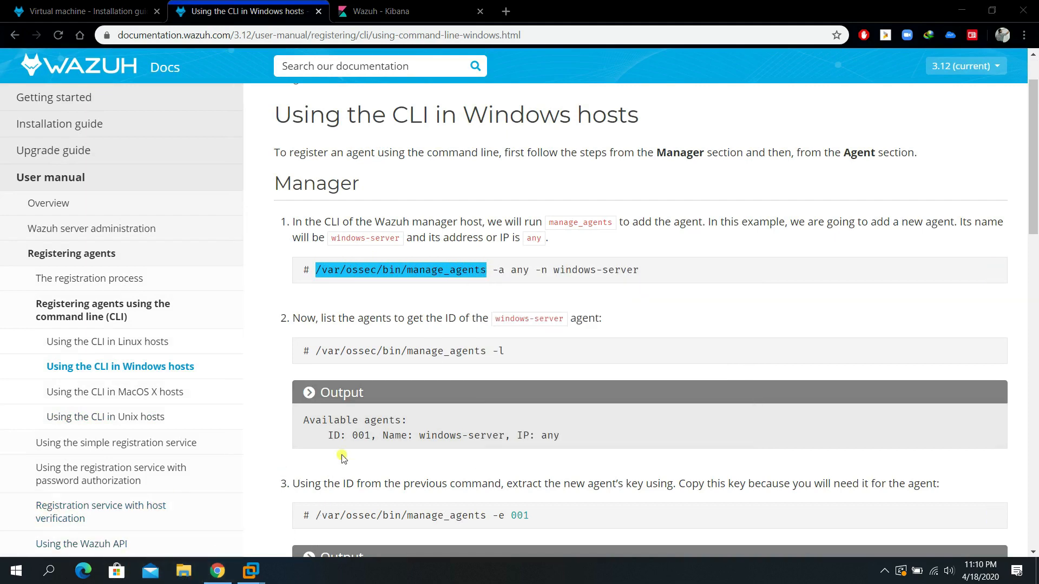
# Launch putty_x64.exe from D:\Tools and close Explorer.
pyautogui.scroll(-3, 85, 503)
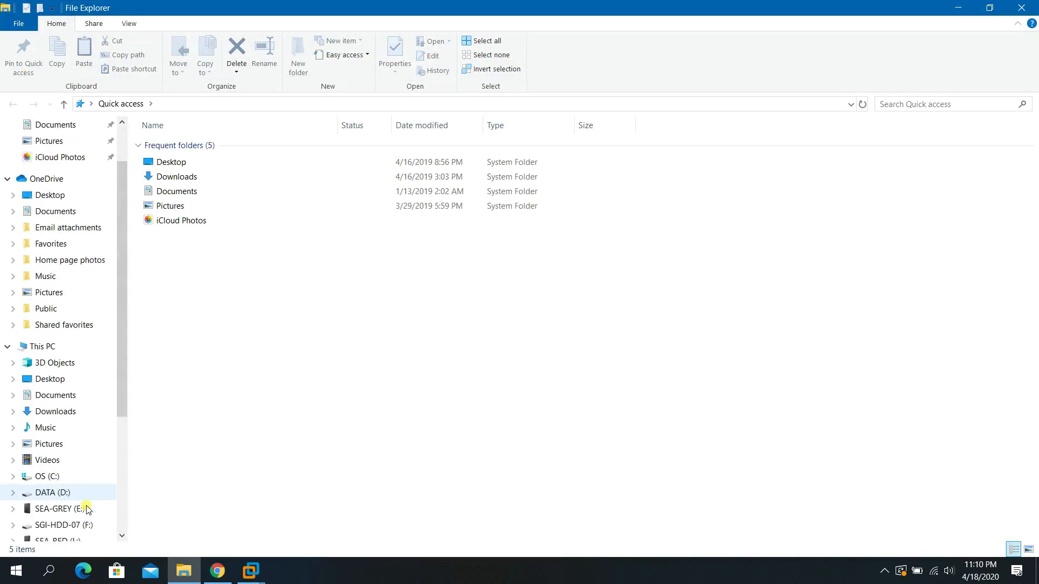
pyautogui.click(77, 477)
pyautogui.click(165, 267)
pyautogui.doubleClick(165, 267)
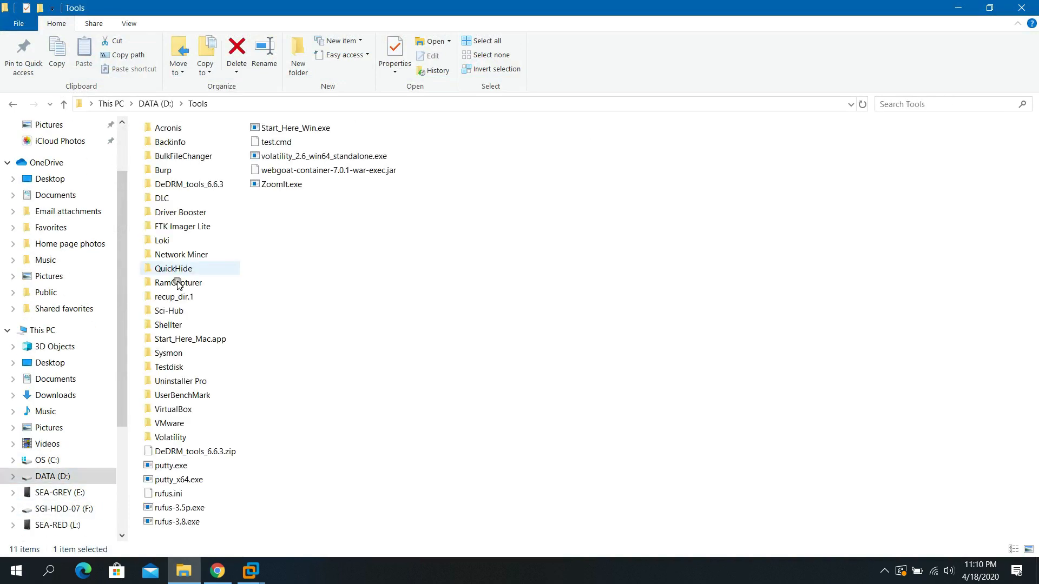
pyautogui.click(189, 480)
pyautogui.doubleClick(190, 481)
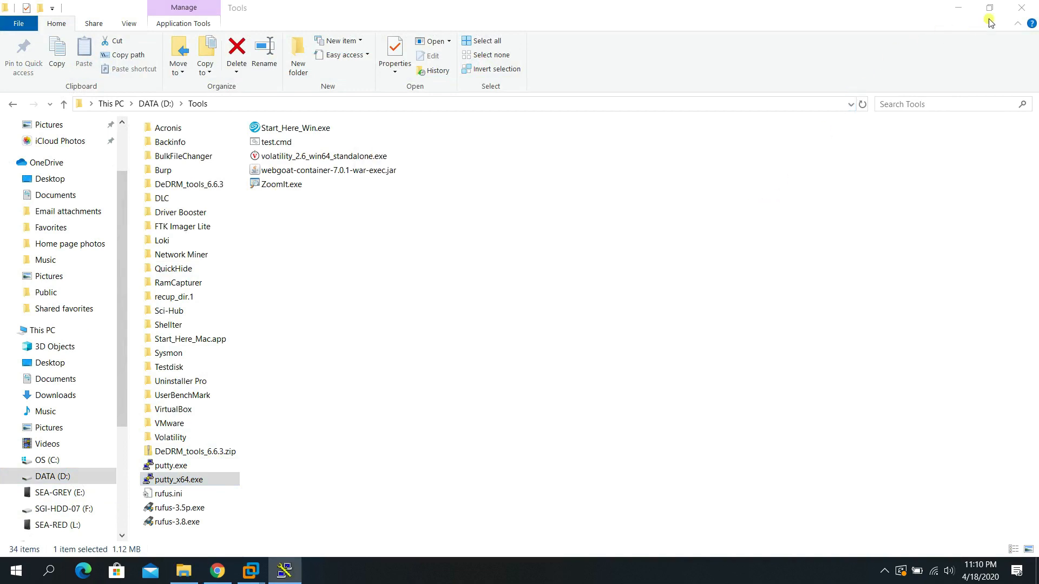
pyautogui.click(1026, 9)
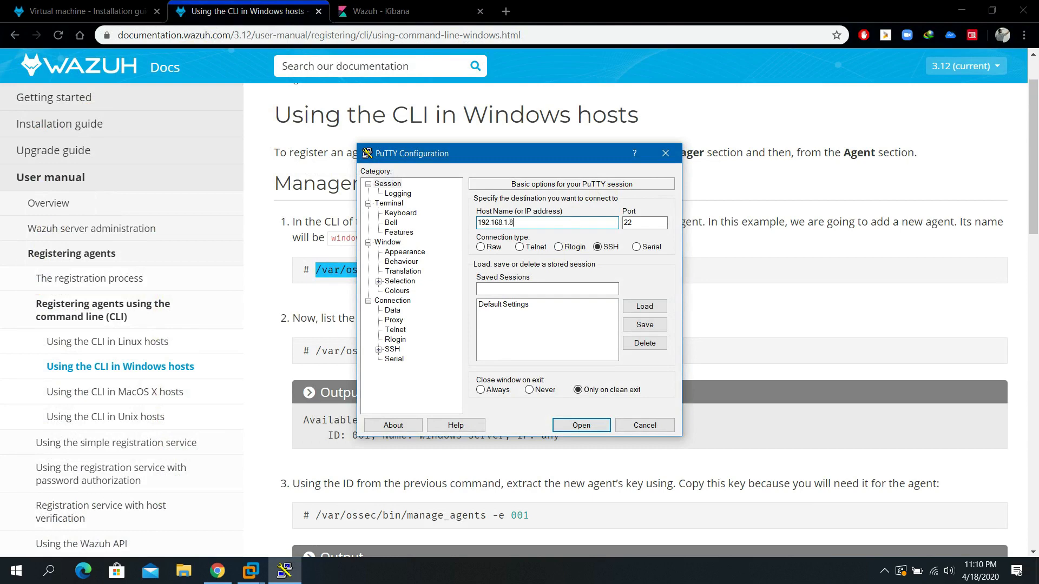
# Connect to 192.168.1.8, trust the host key, log in as root, and return to the docs.
pyautogui.press('Return')
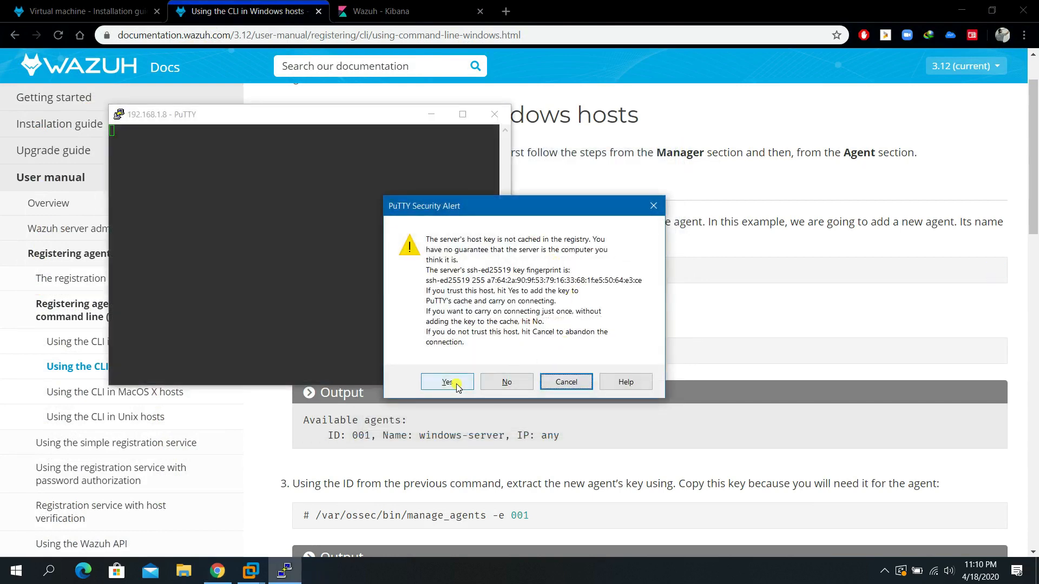
pyautogui.click(447, 382)
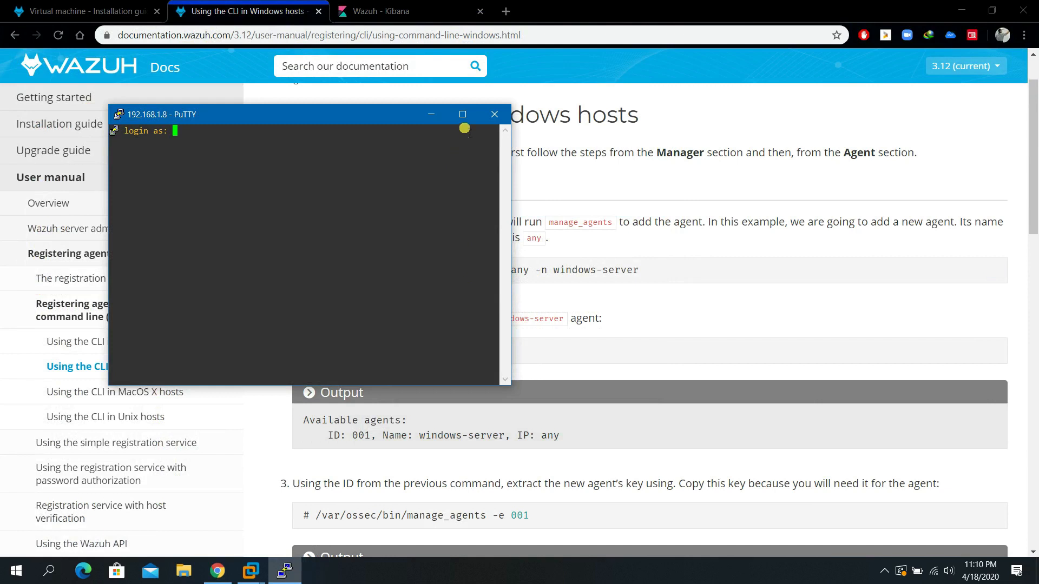
pyautogui.doubleClick(464, 114)
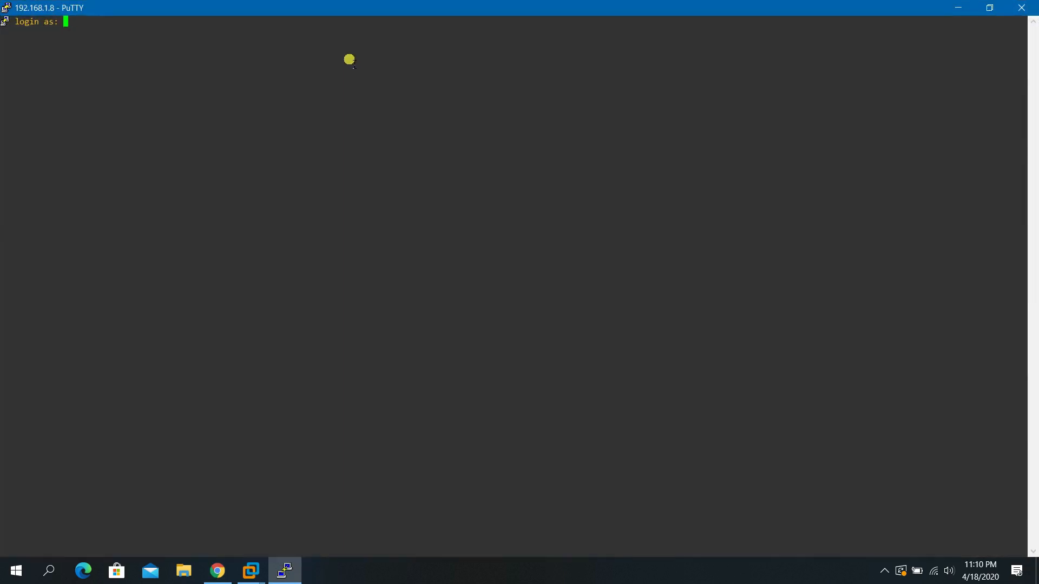
pyautogui.write('root')
pyautogui.press('Return')
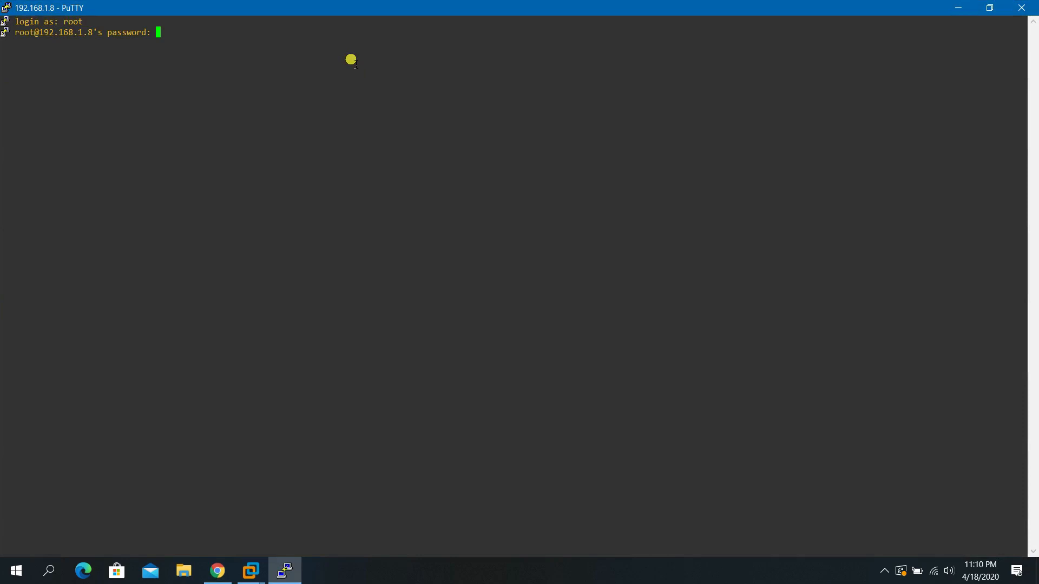
pyautogui.press('Return')
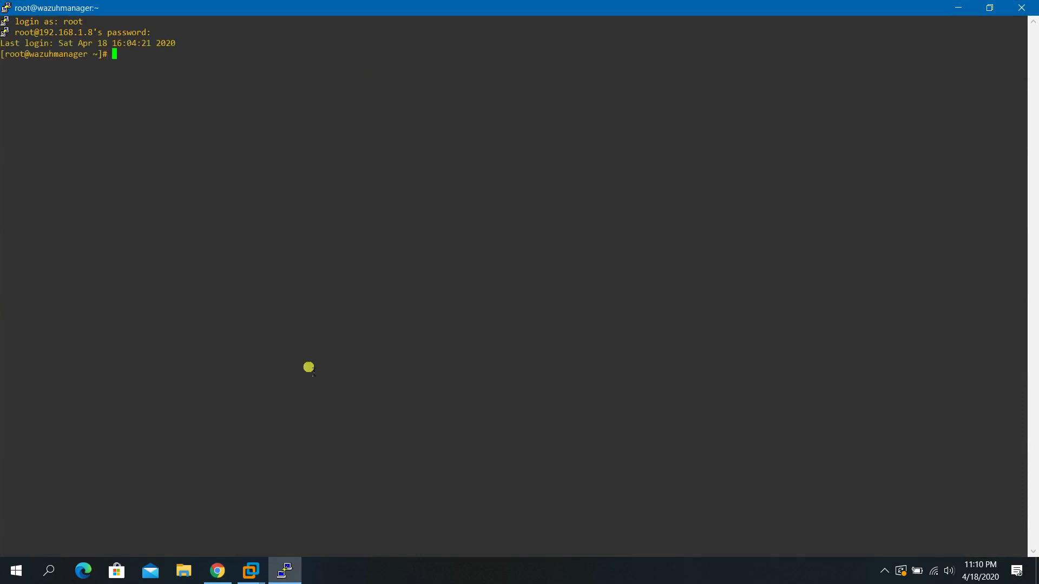
pyautogui.click(217, 570)
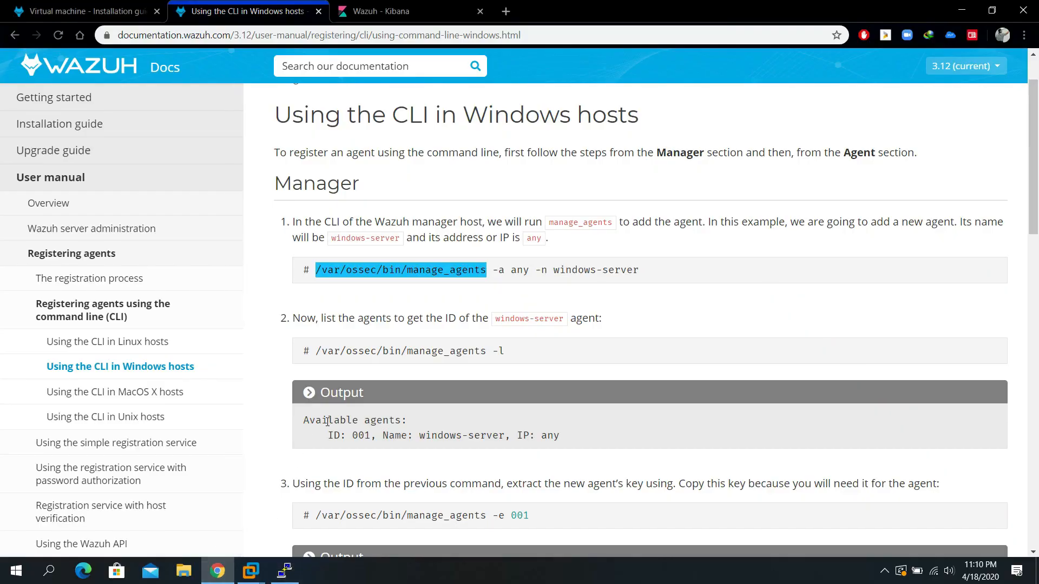
# Paste the manage_agents path from the docs into PuTTY, run it, and choose A to add an agent.
pyautogui.rightClick(386, 272)
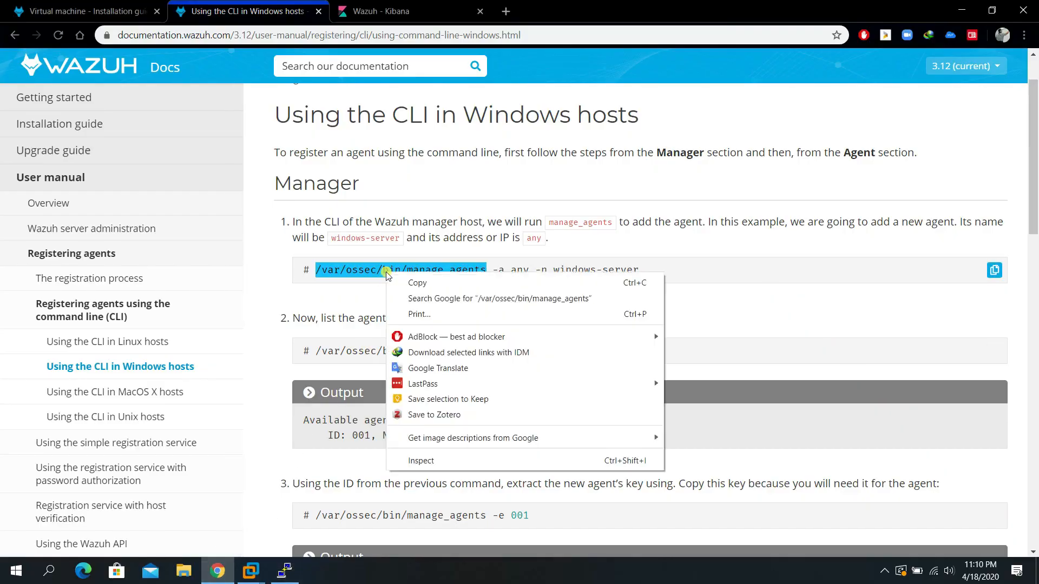
pyautogui.click(407, 282)
pyautogui.click(284, 571)
pyautogui.rightClick(318, 158)
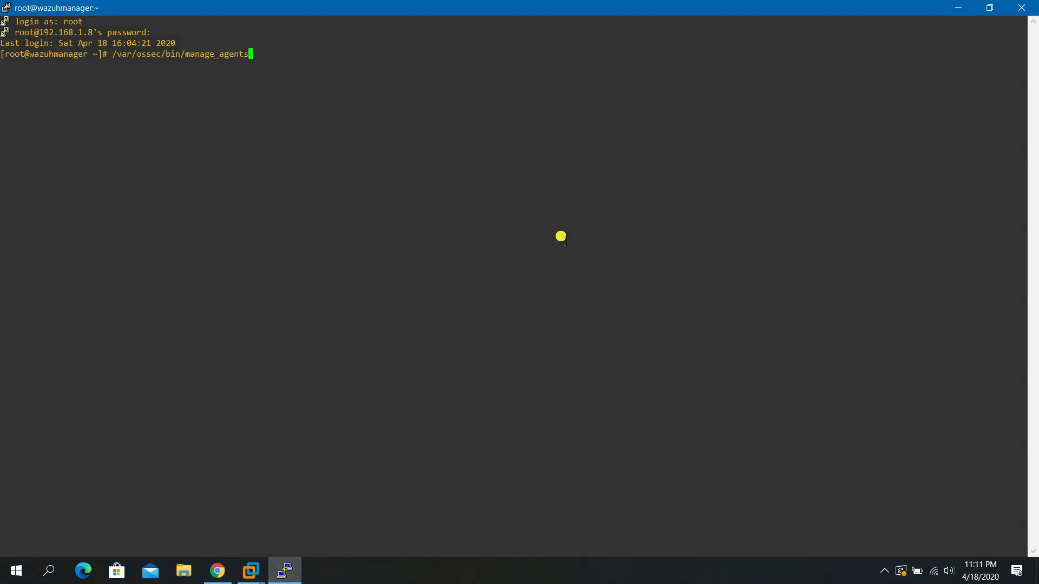
pyautogui.press('Return')
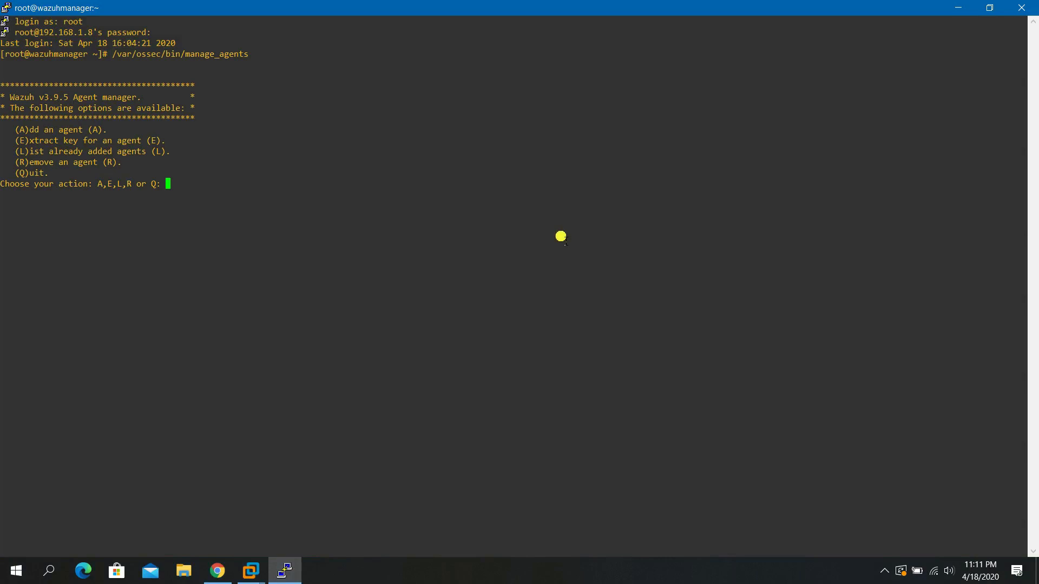
pyautogui.write('A')
pyautogui.press('Return')
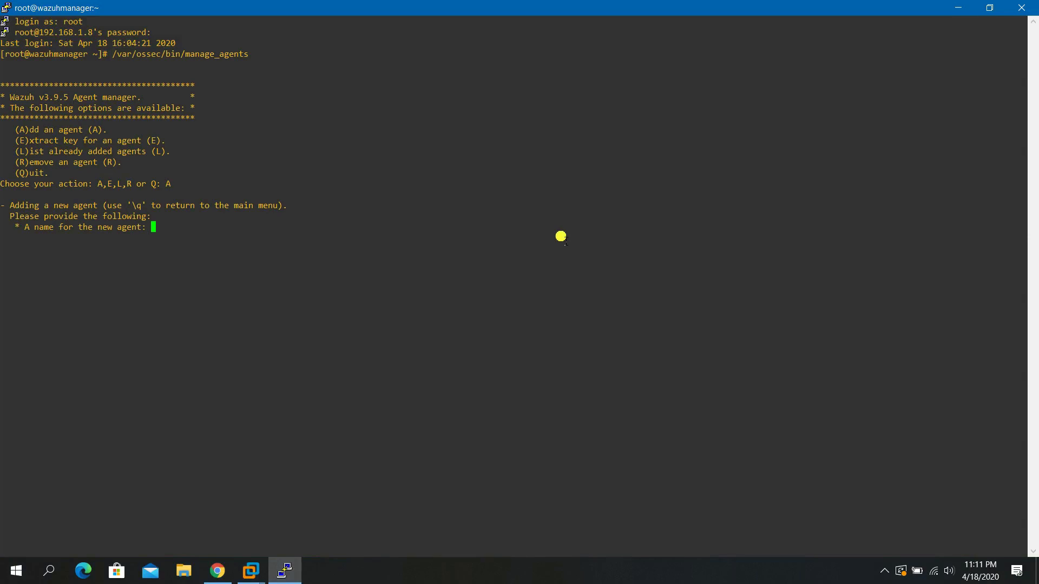
pyautogui.click(251, 571)
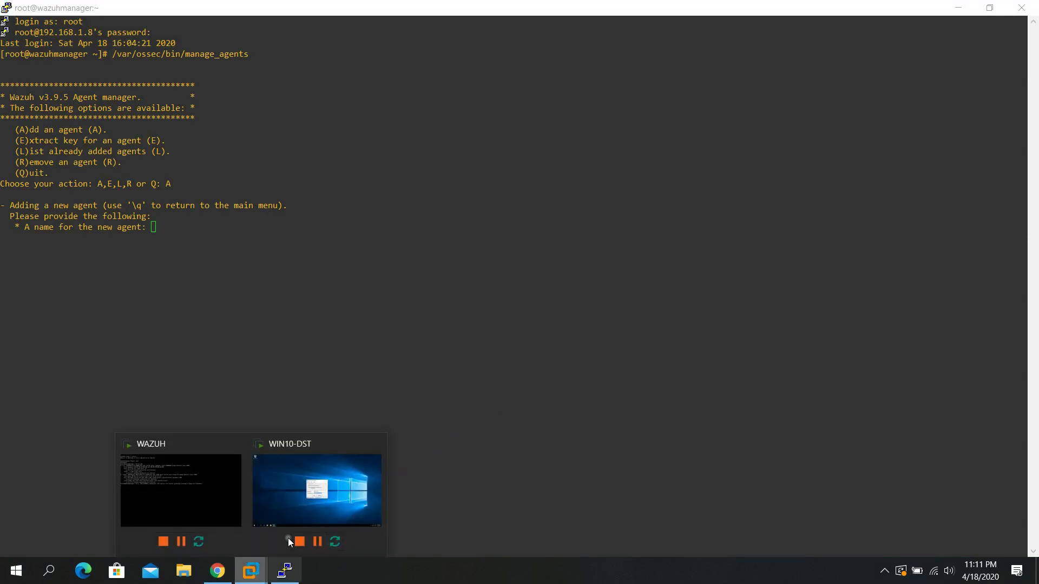
# Enter win10-dst as the new agent's name in manage_agents.
pyautogui.click(333, 488)
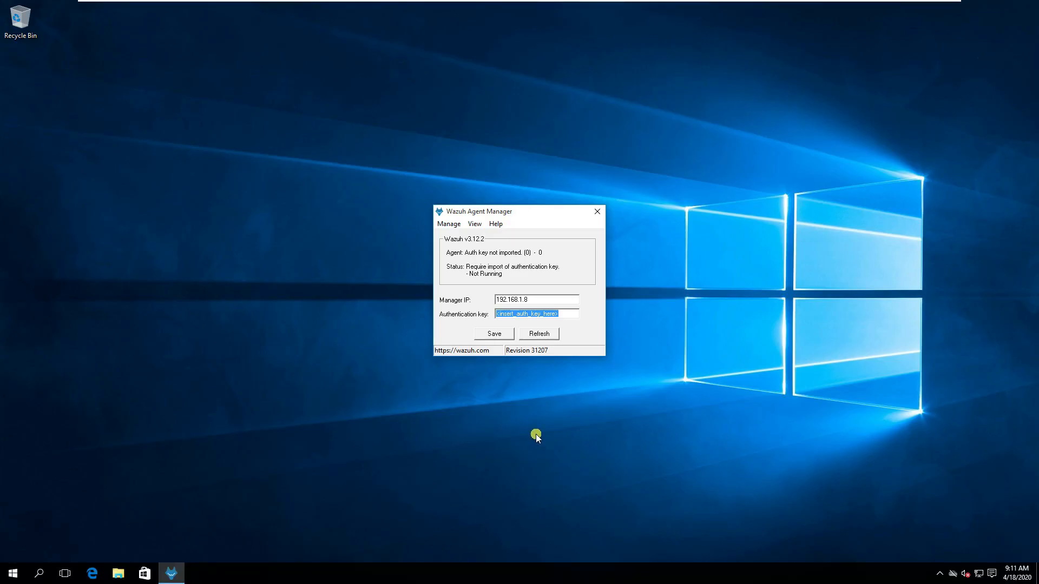
pyautogui.moveTo(658, 2)
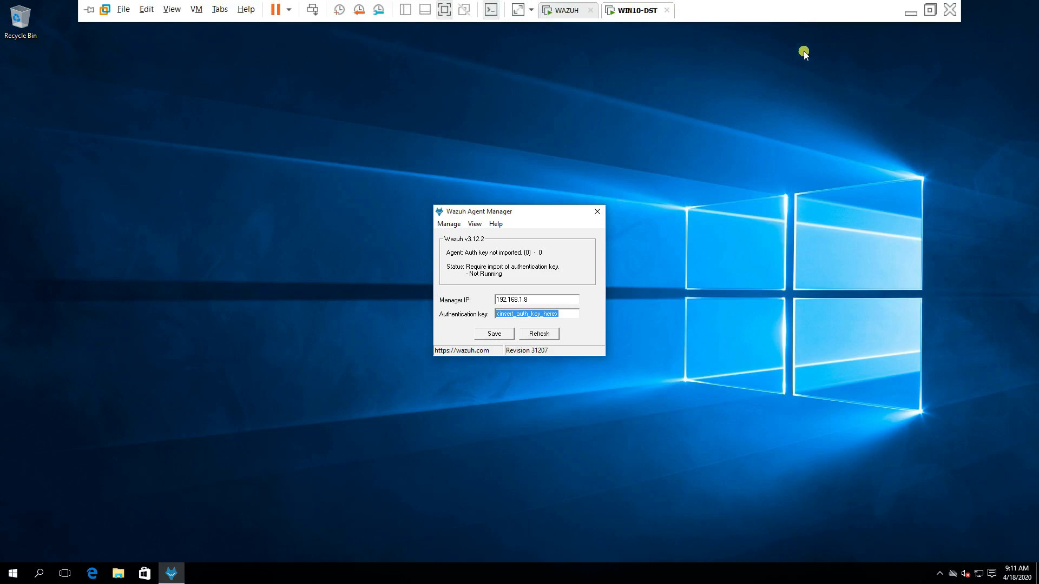
pyautogui.click(910, 12)
pyautogui.write('win10-dst')
pyautogui.press('Return')
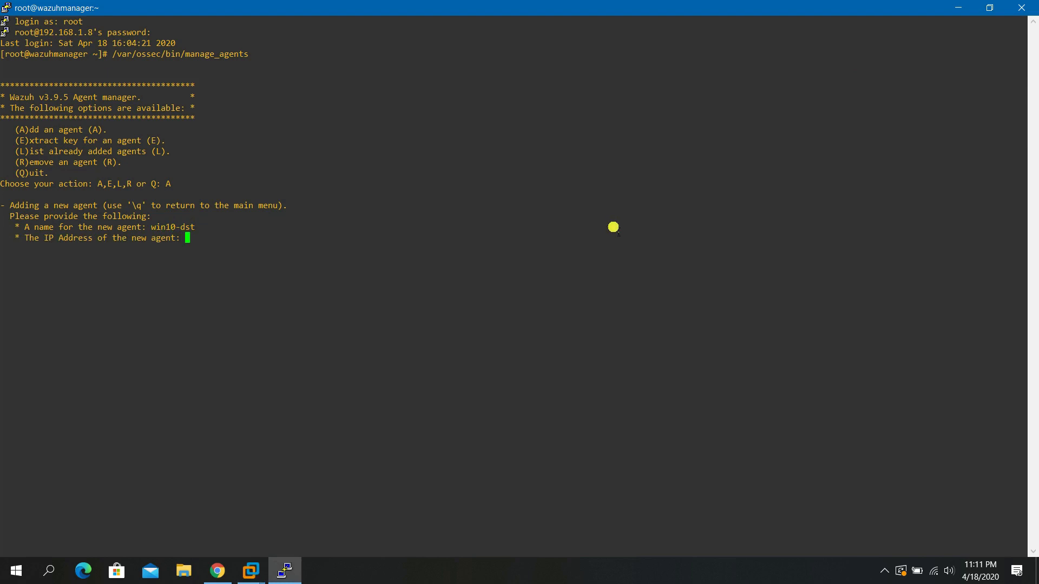
# Run ipconfig in the WIN10-DST VM's Command Prompt to find its IPv4 address, 192.168.1.10.
pyautogui.click(260, 571)
pyautogui.click(317, 477)
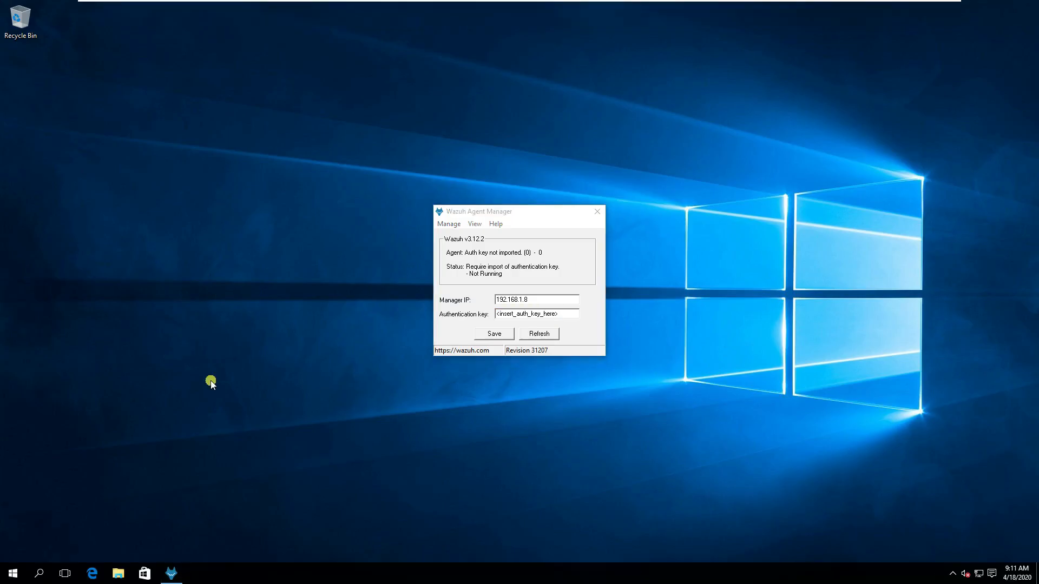
pyautogui.click(21, 578)
pyautogui.write('cmd')
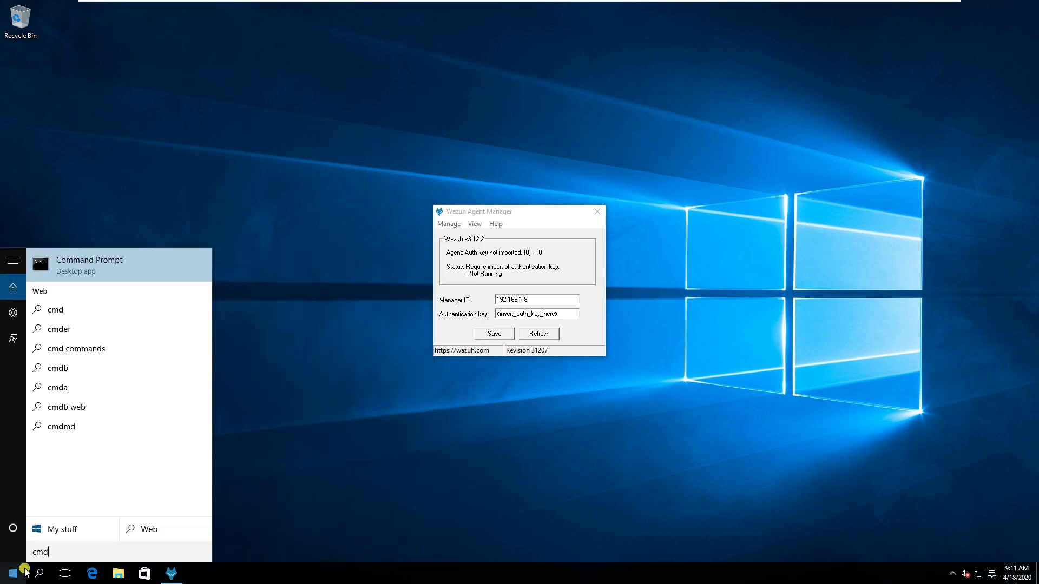
pyautogui.press('Return')
pyautogui.write('cdipcof')
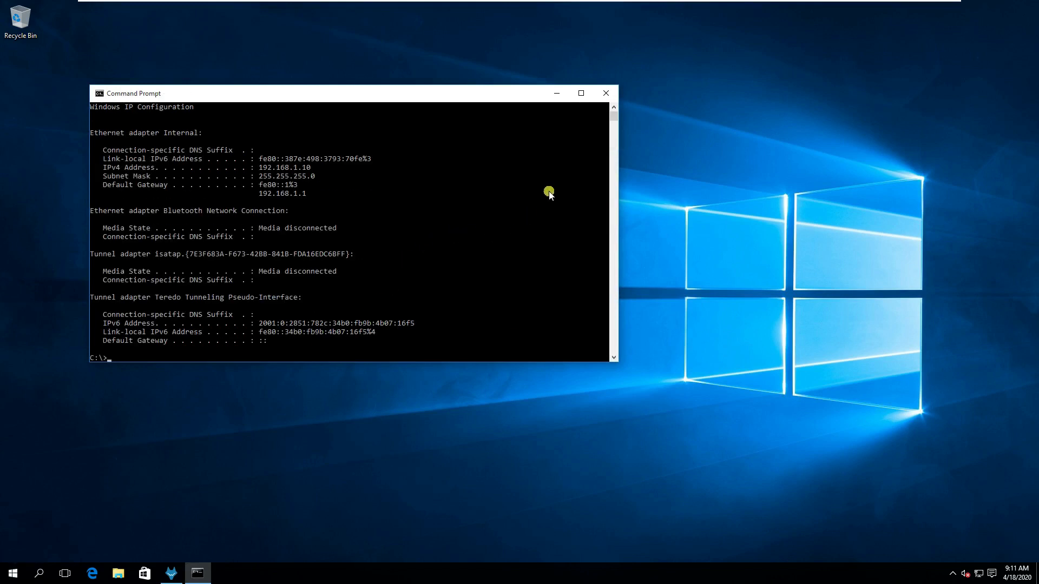
pyautogui.click(606, 93)
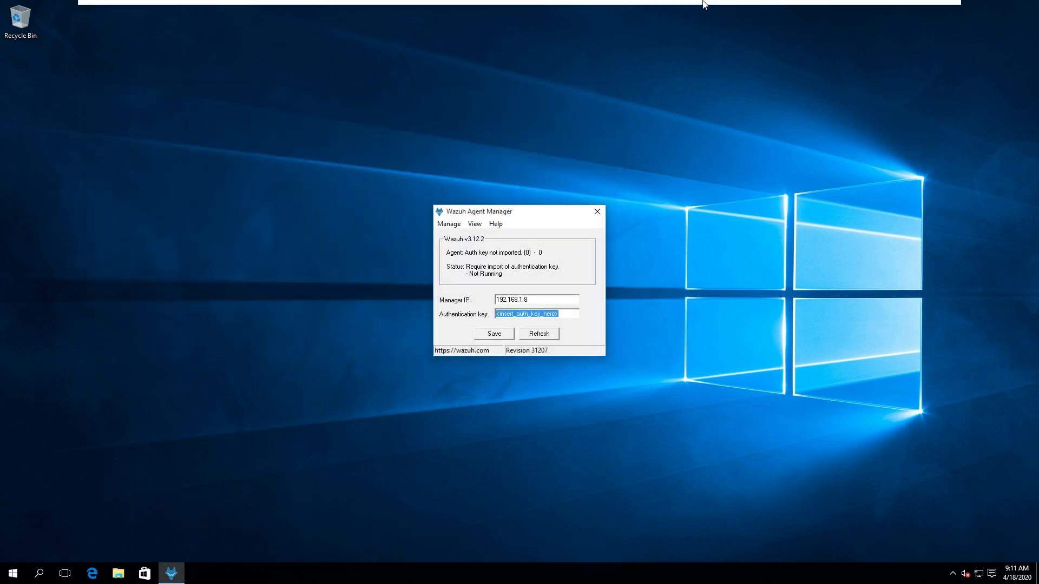
pyautogui.moveTo(705, 4)
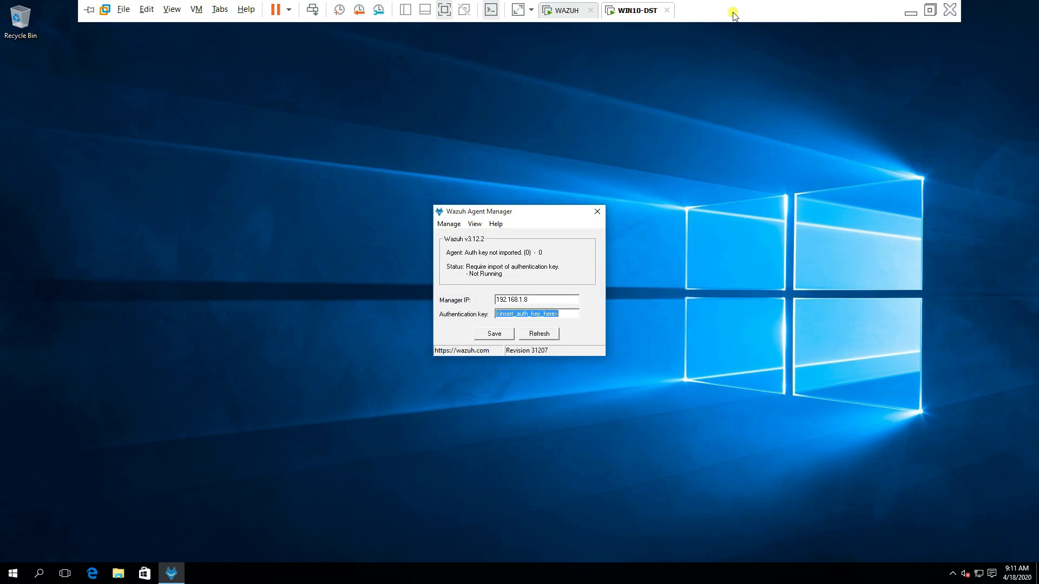
pyautogui.click(910, 12)
# Give the new agent IP address 192.168.1.10 and confirm adding it.
pyautogui.write('192.168.1.10')
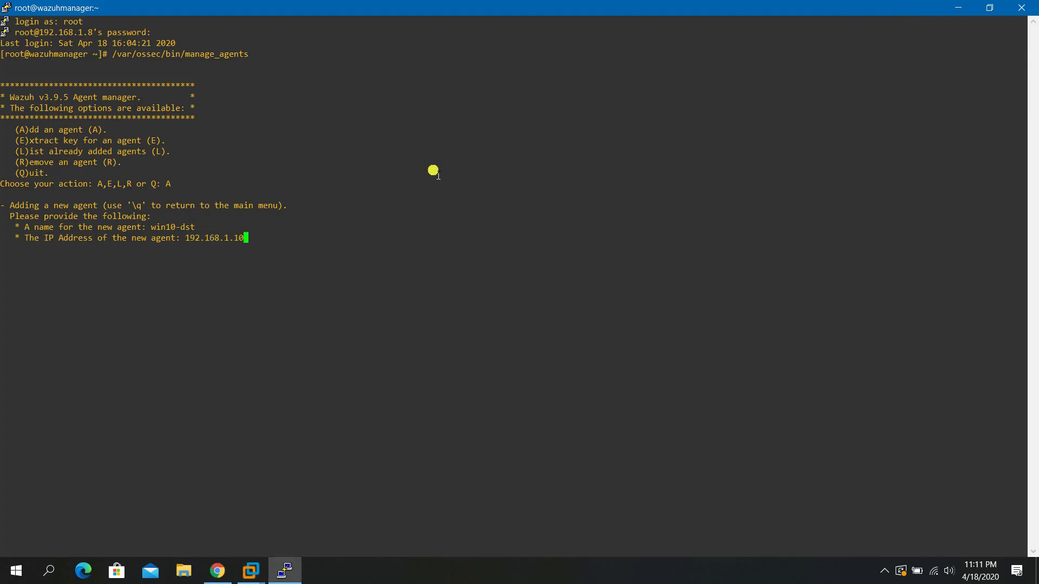
pyautogui.press('Return')
pyautogui.write('y')
pyautogui.press('Return')
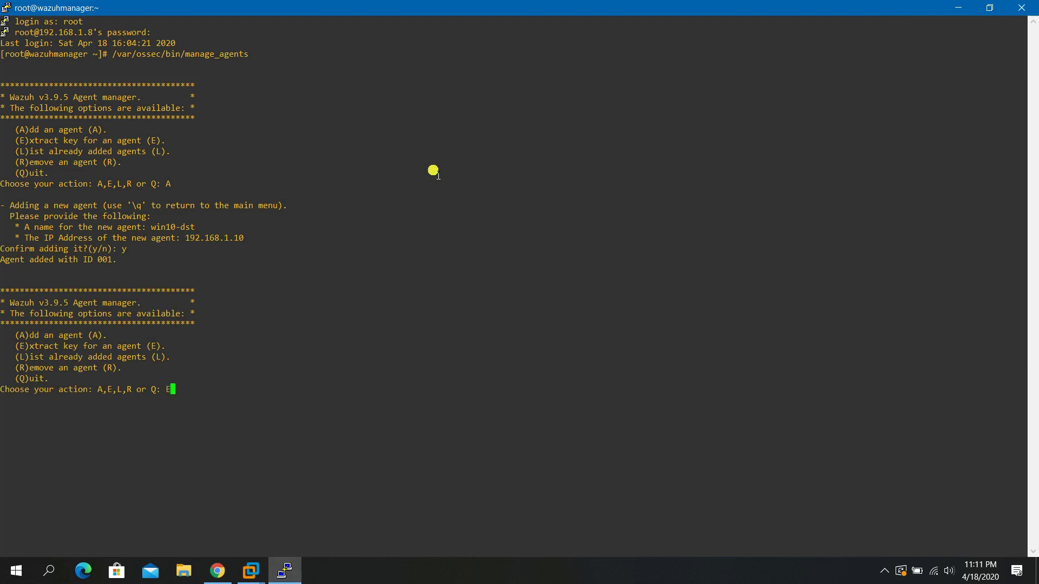
# Extract the authentication key for agent 001 and copy it.
pyautogui.press('Return')
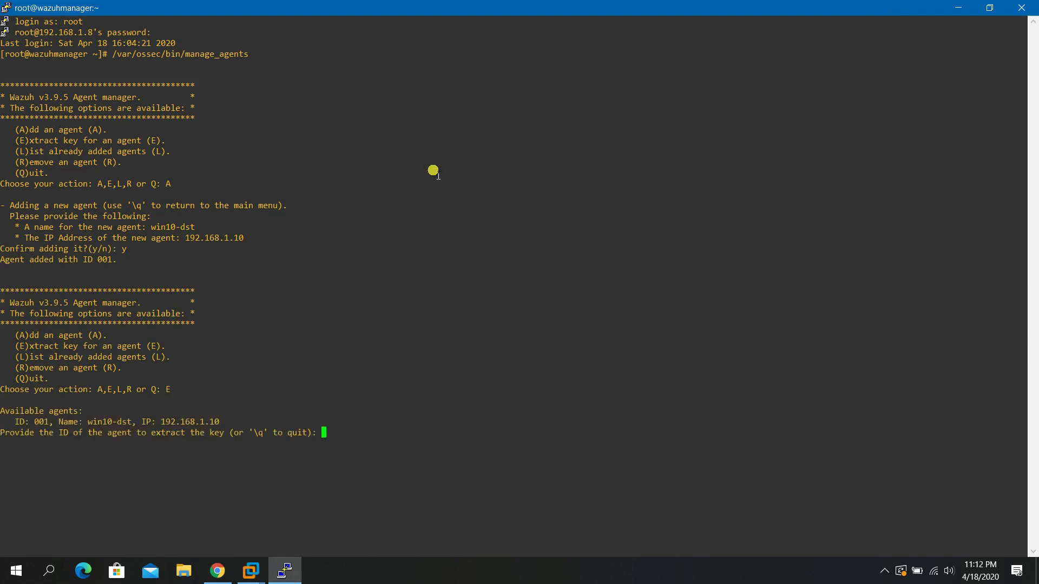
pyautogui.write('001')
pyautogui.press('Return')
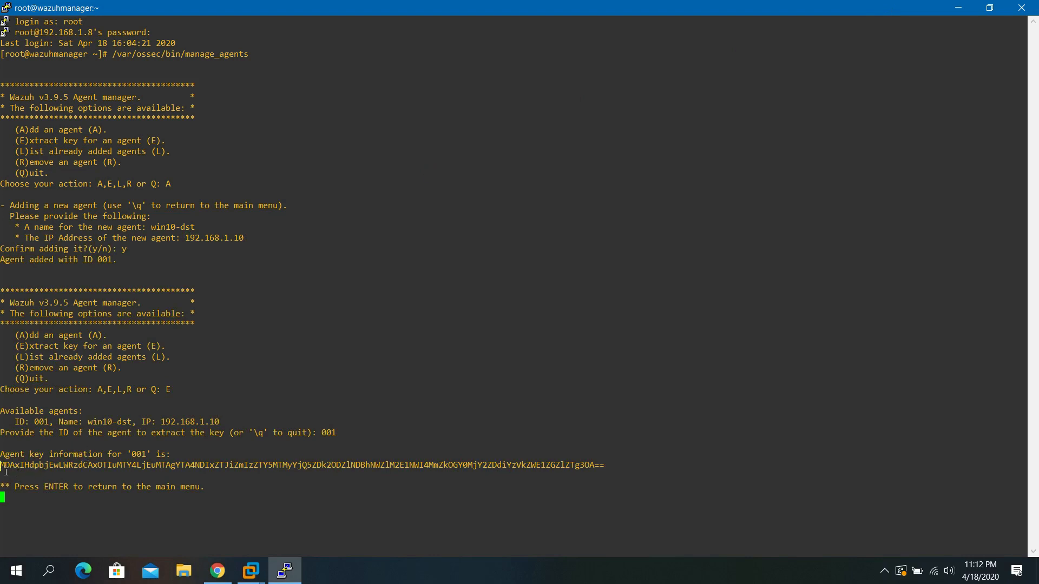
pyautogui.moveTo(6, 471); pyautogui.dragTo(608, 475)
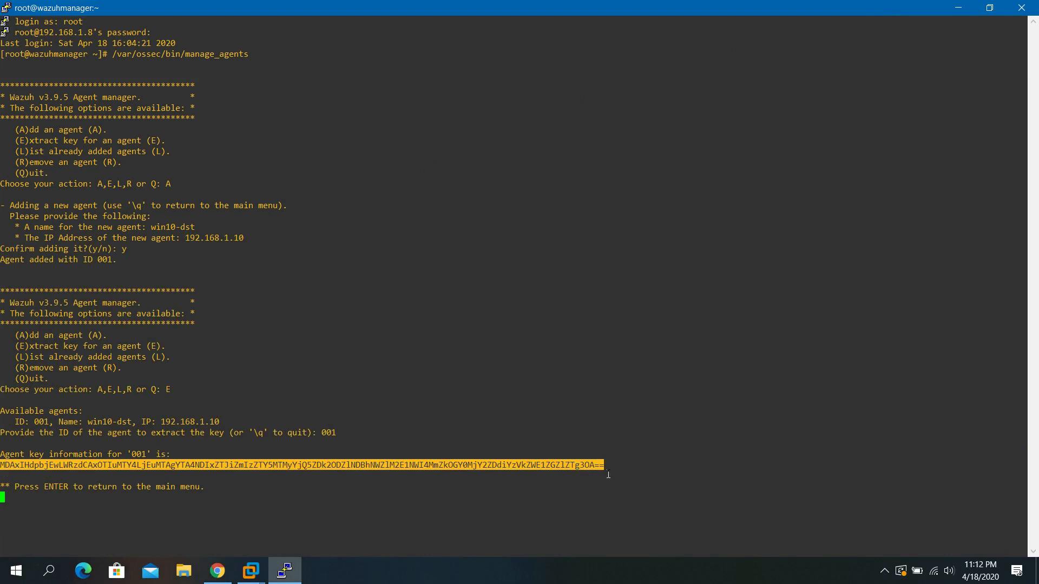
pyautogui.click(257, 575)
# Paste agent 001's authentication key into the Windows Wazuh agent and save it.
pyautogui.click(317, 507)
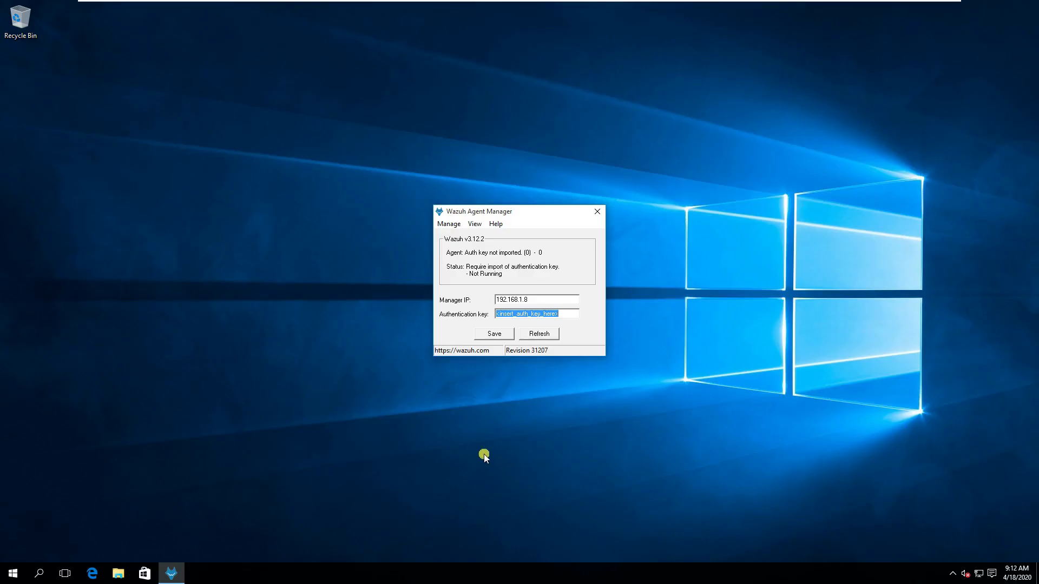
pyautogui.hotkey('ctrl', 'v')
pyautogui.click(511, 334)
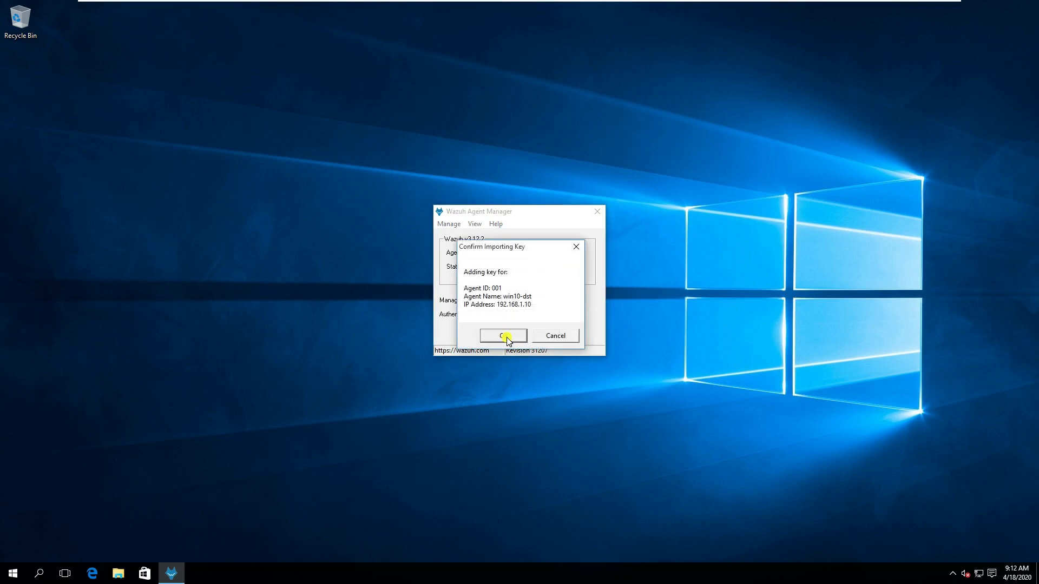
pyautogui.click(506, 335)
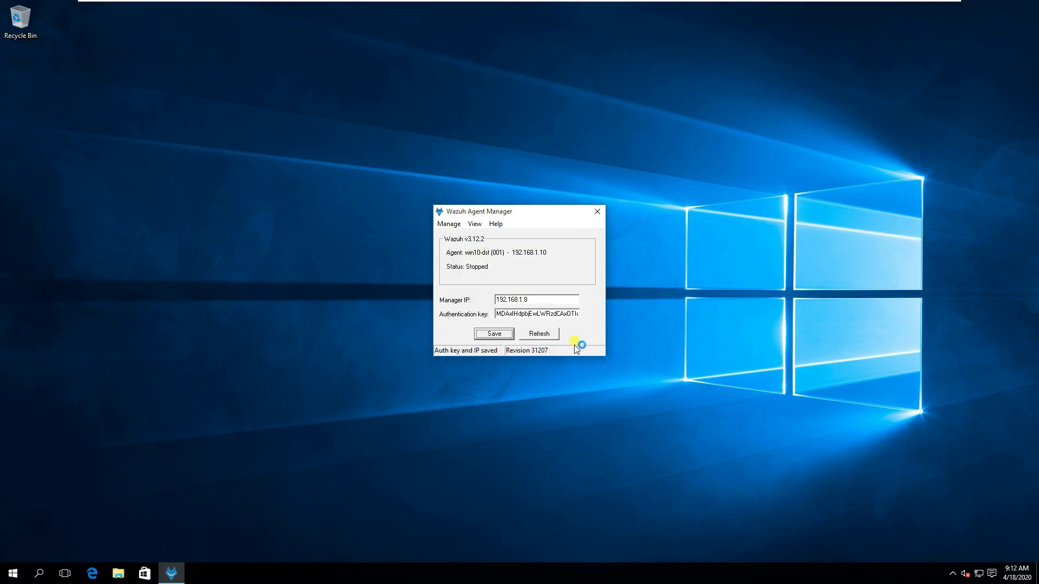
# Restart the Wazuh agent, refresh until it shows Running, and close the Agent Manager.
pyautogui.click(449, 224)
pyautogui.click(458, 261)
pyautogui.click(528, 320)
pyautogui.click(550, 335)
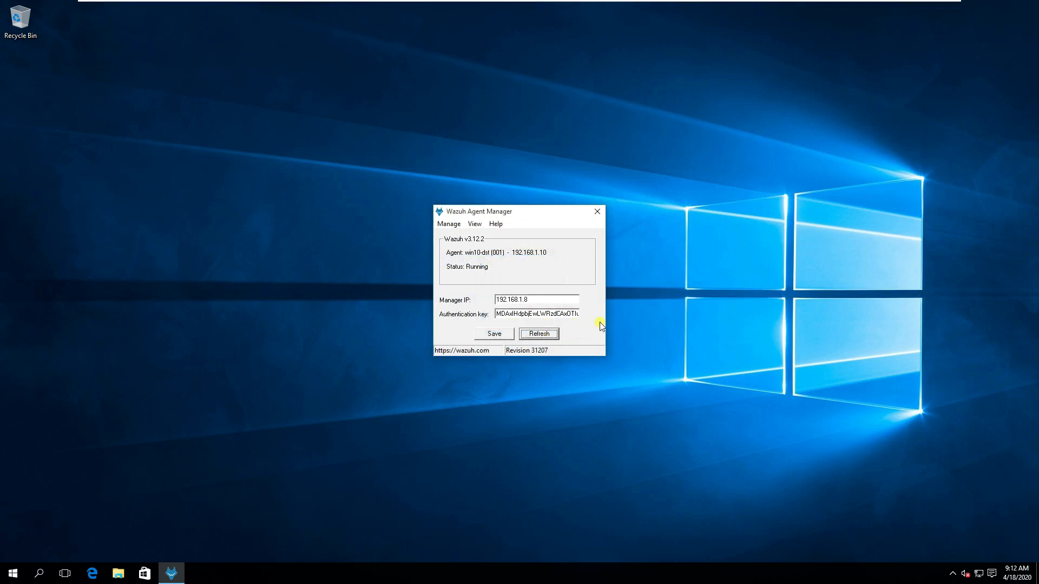
pyautogui.moveTo(724, 1)
pyautogui.click(602, 215)
# Reload the Wazuh Kibana page and view the Agents tab listing win10-dst as Active.
pyautogui.moveTo(766, 2)
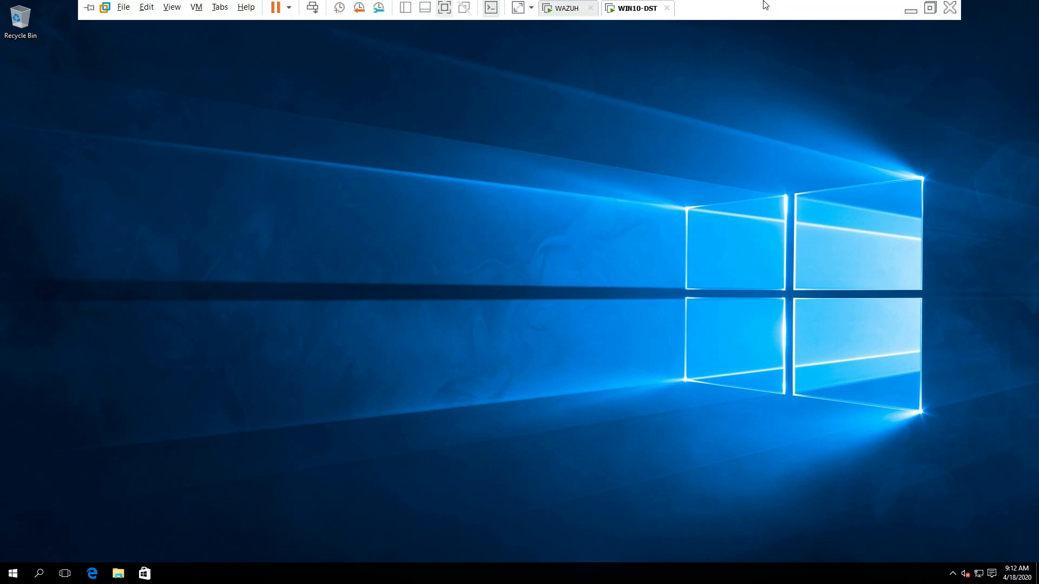
pyautogui.click(910, 12)
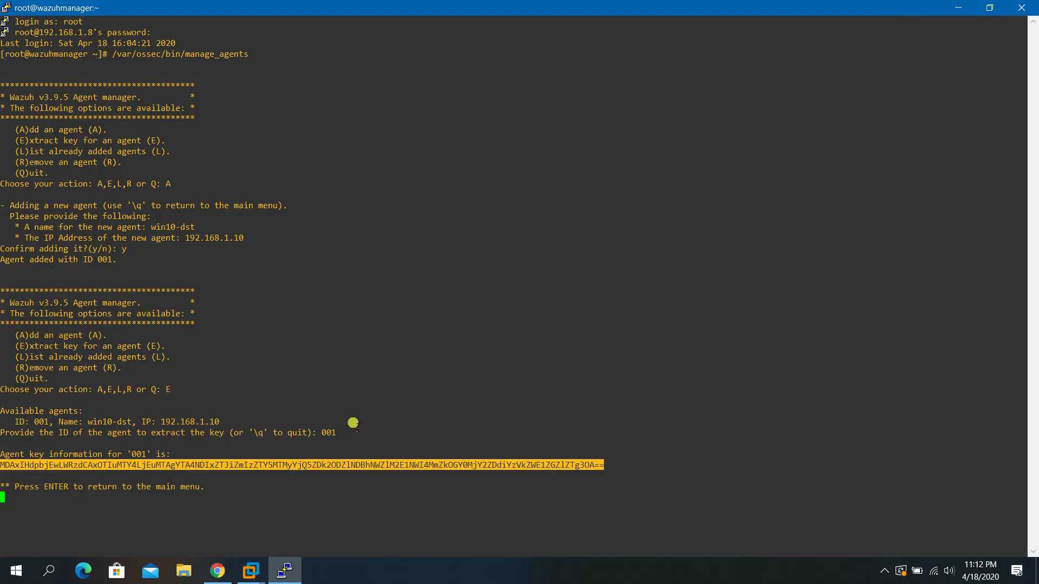
pyautogui.click(958, 8)
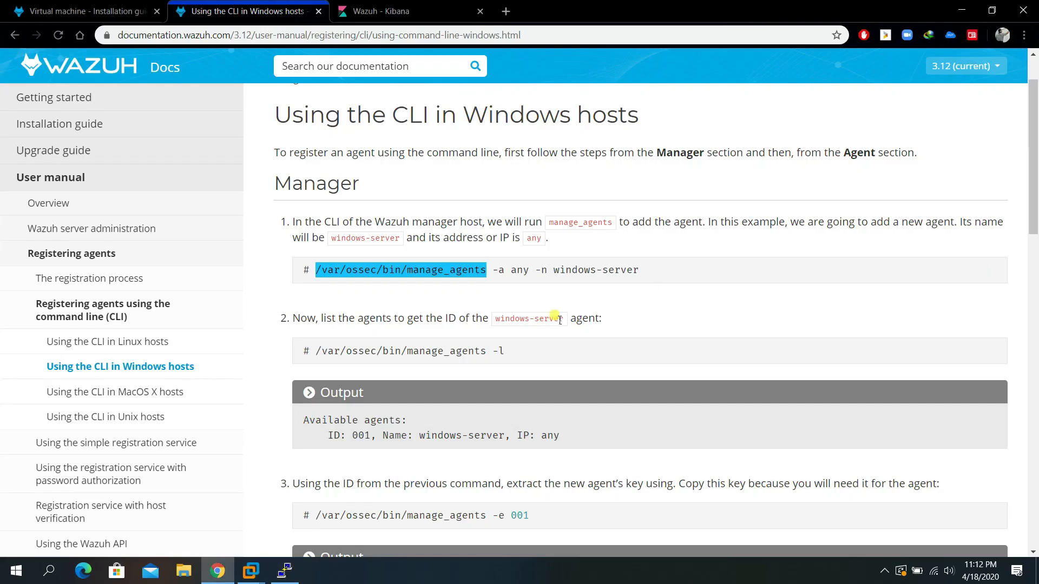
pyautogui.click(401, 12)
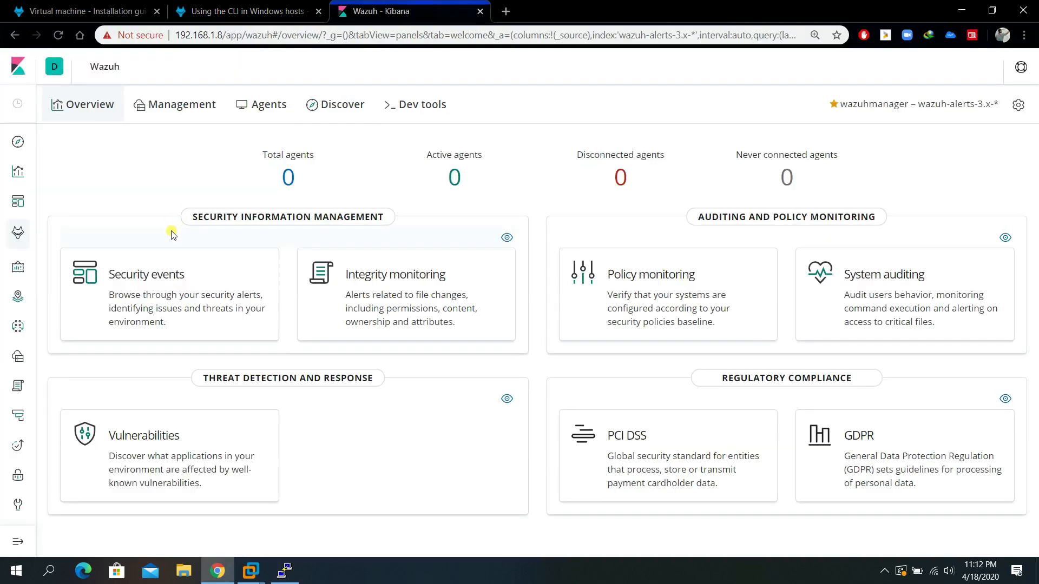
pyautogui.click(58, 35)
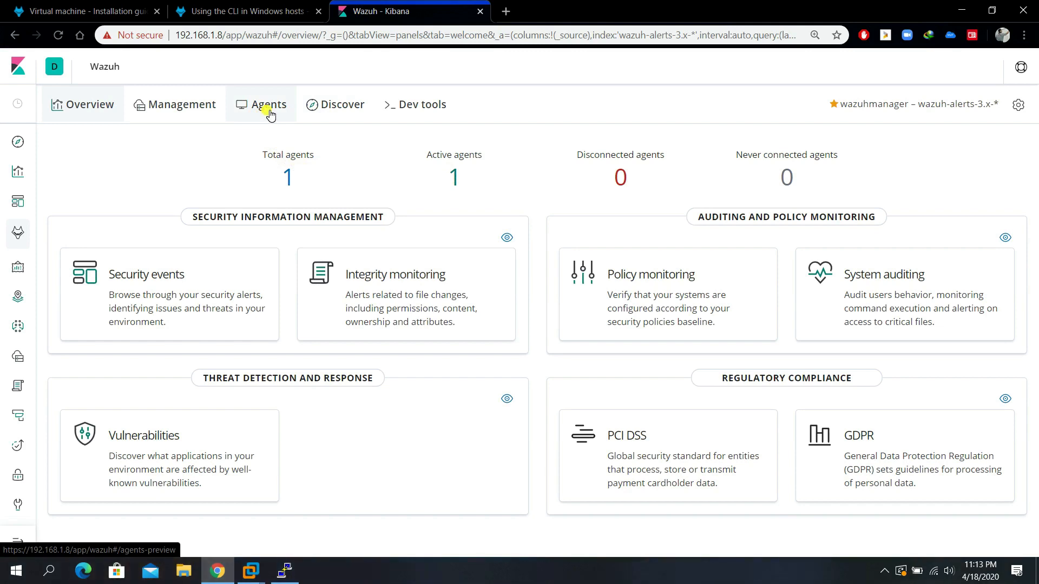
pyautogui.click(271, 115)
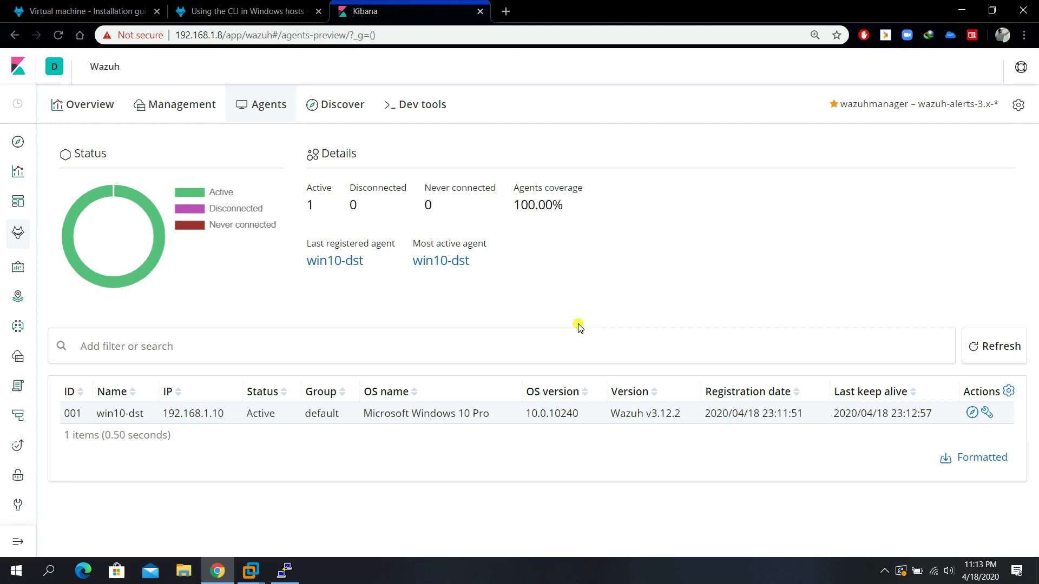
pyautogui.click(506, 11)
# Search for ossec and open the OSSEC website in the new tab.
pyautogui.write('osc')
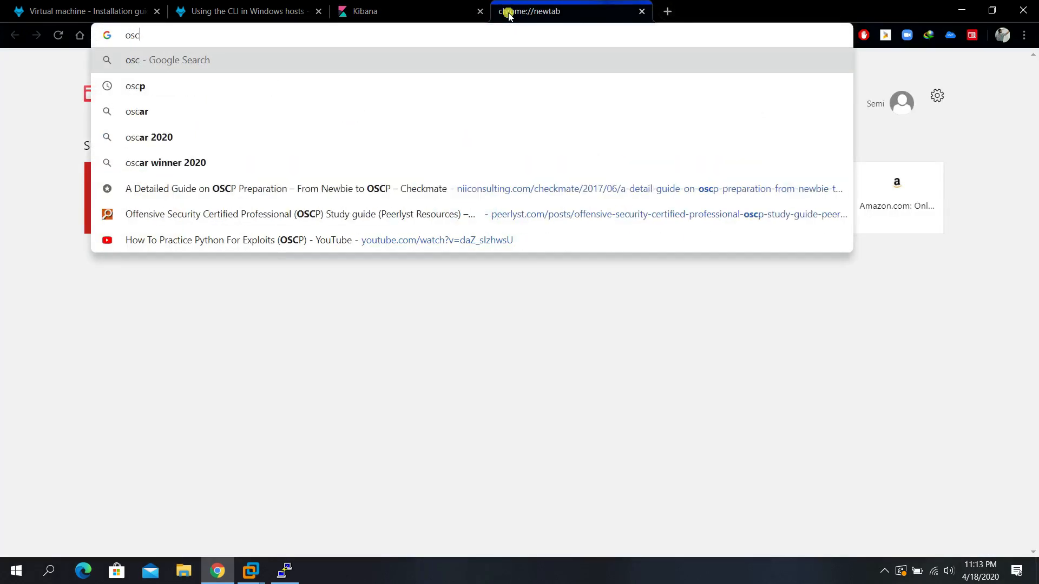
pyautogui.write('ce')
pyautogui.press('BackSpace')
pyautogui.press('BackSpace')
pyautogui.press('BackSpace')
pyautogui.write('sec')
pyautogui.press('Return')
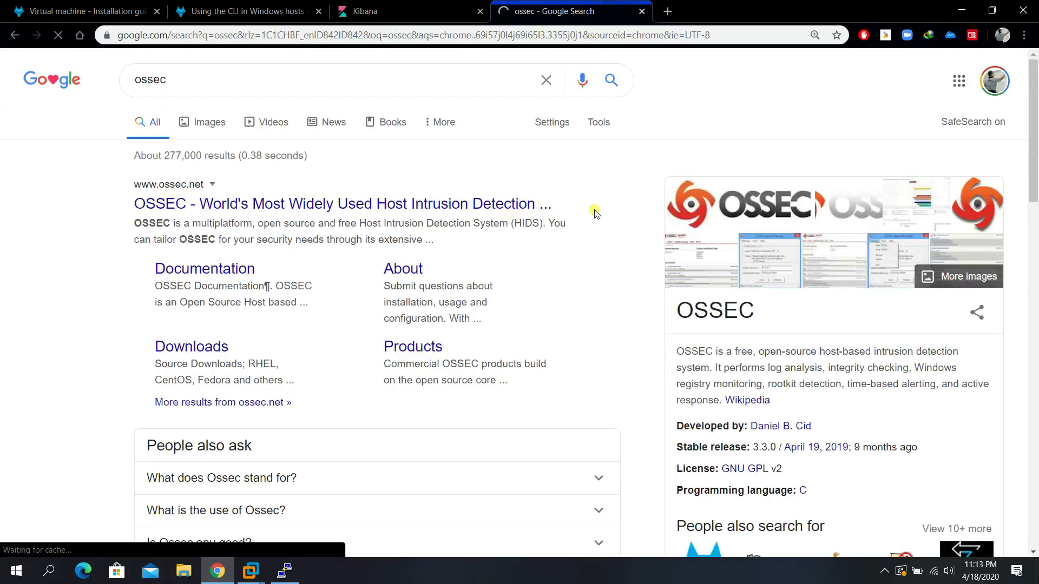
pyautogui.click(611, 202)
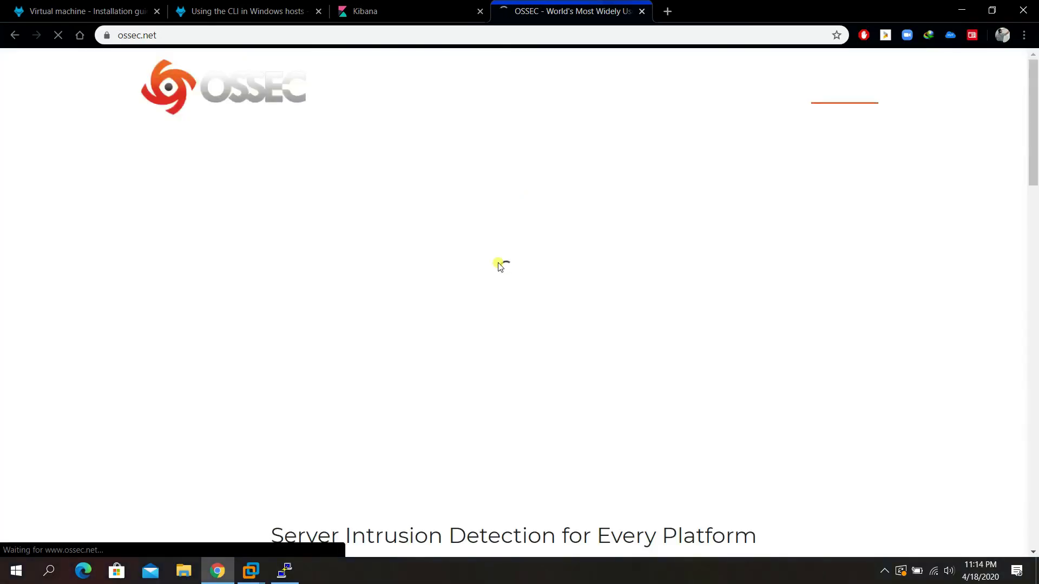
pyautogui.scroll(-5, 503, 265)
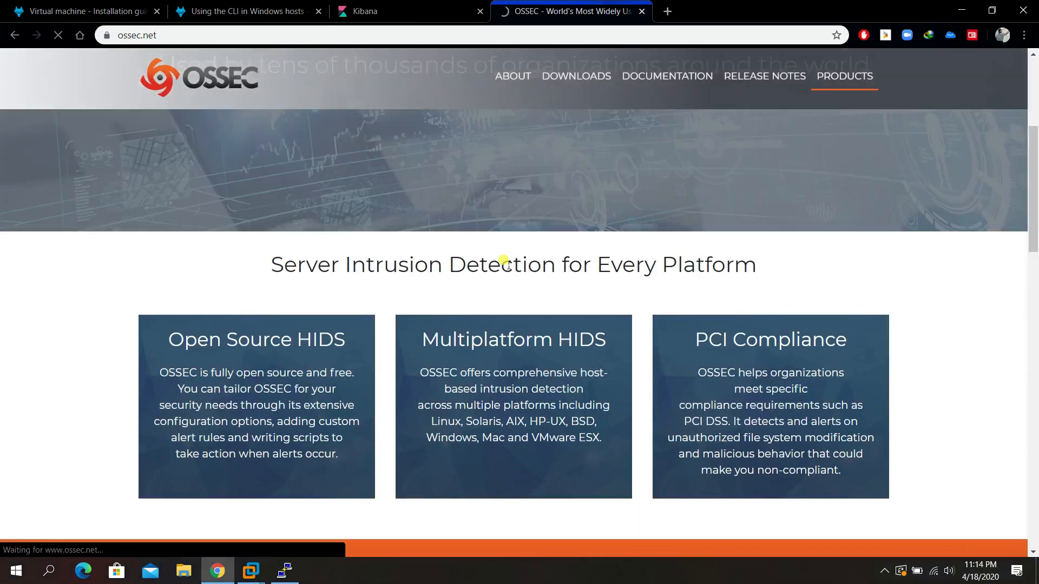
pyautogui.scroll(5, 505, 263)
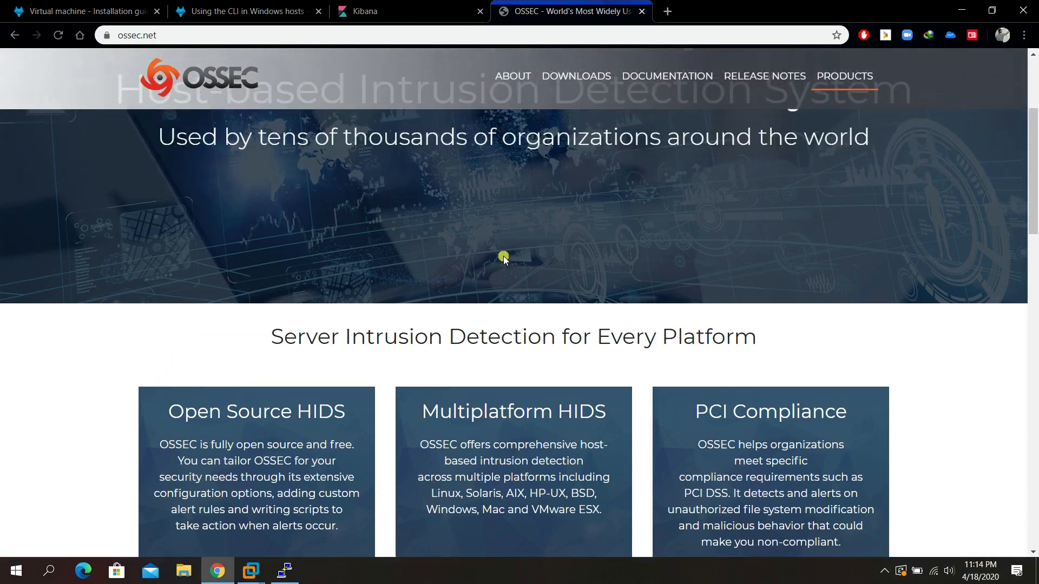
# Reload the Wazuh agents page, then bring PuTTY forward and close it.
pyautogui.click(432, 11)
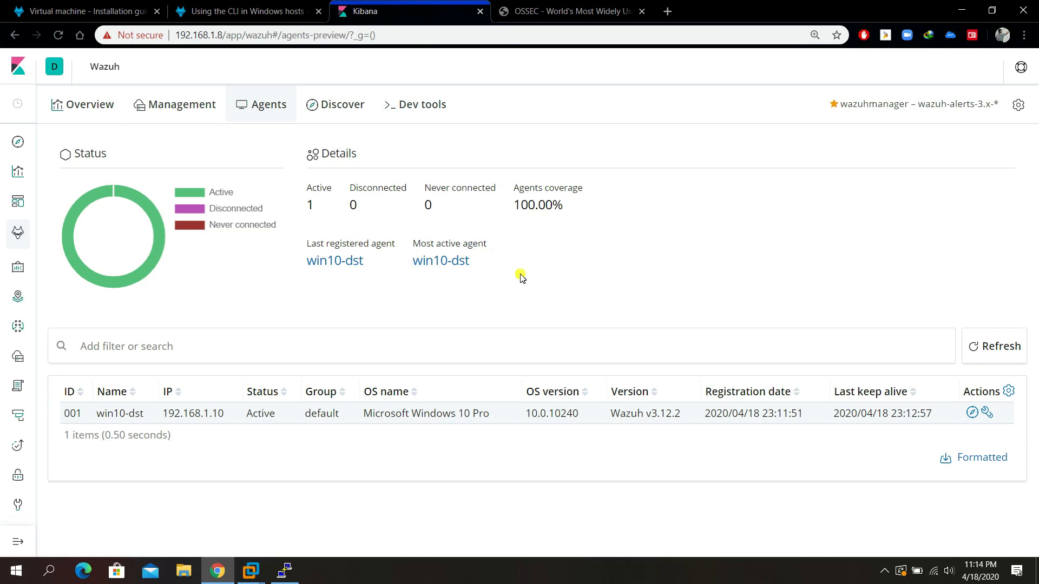
pyautogui.click(251, 114)
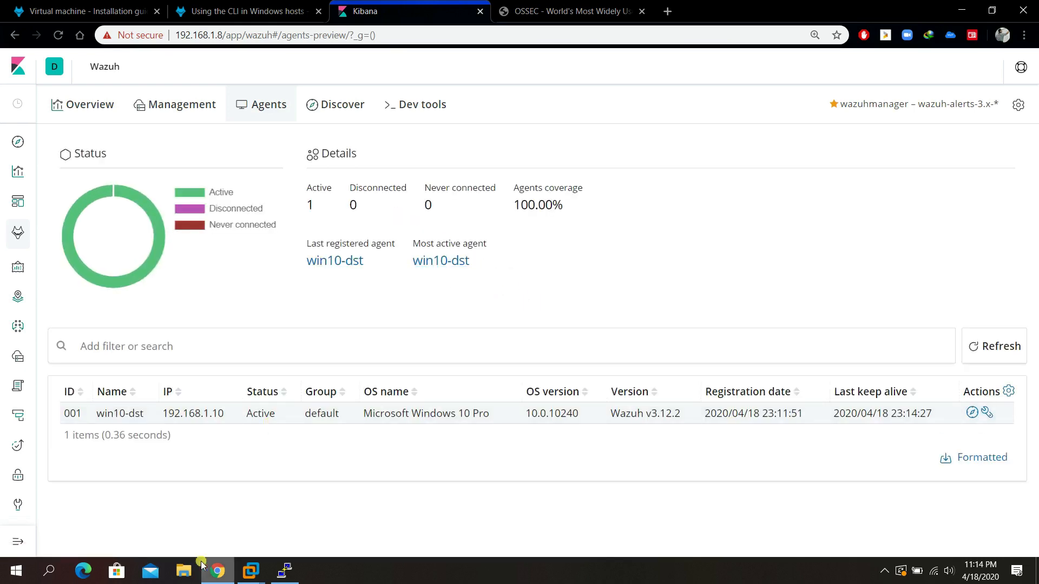
pyautogui.click(285, 571)
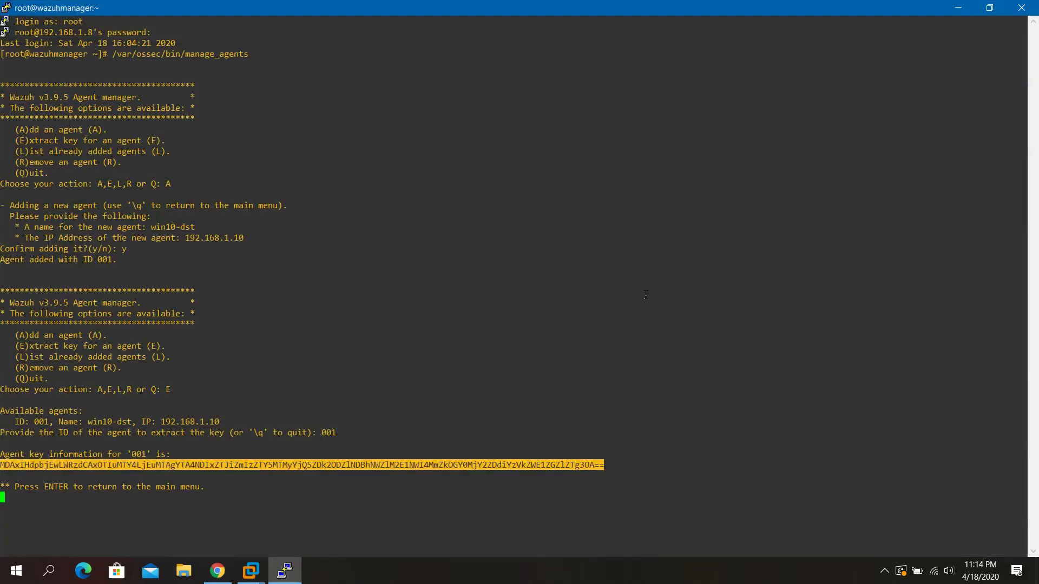
pyautogui.click(1020, 8)
# Confirm closing PuTTY, open Command Prompt, and type nmap -n --script=vuln 192.168.1.10.
pyautogui.click(525, 338)
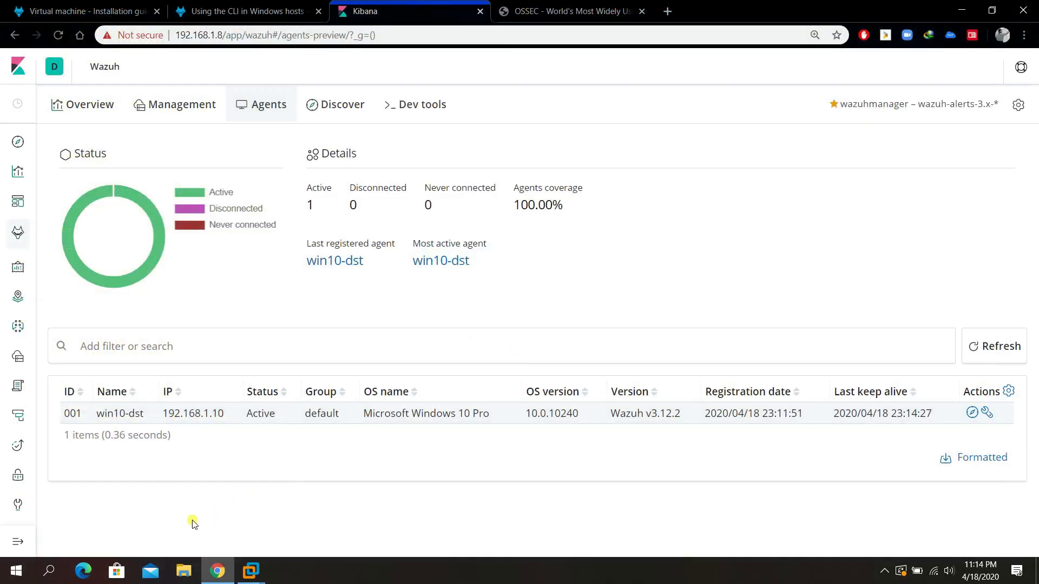
pyautogui.click(15, 577)
pyautogui.write('cmd')
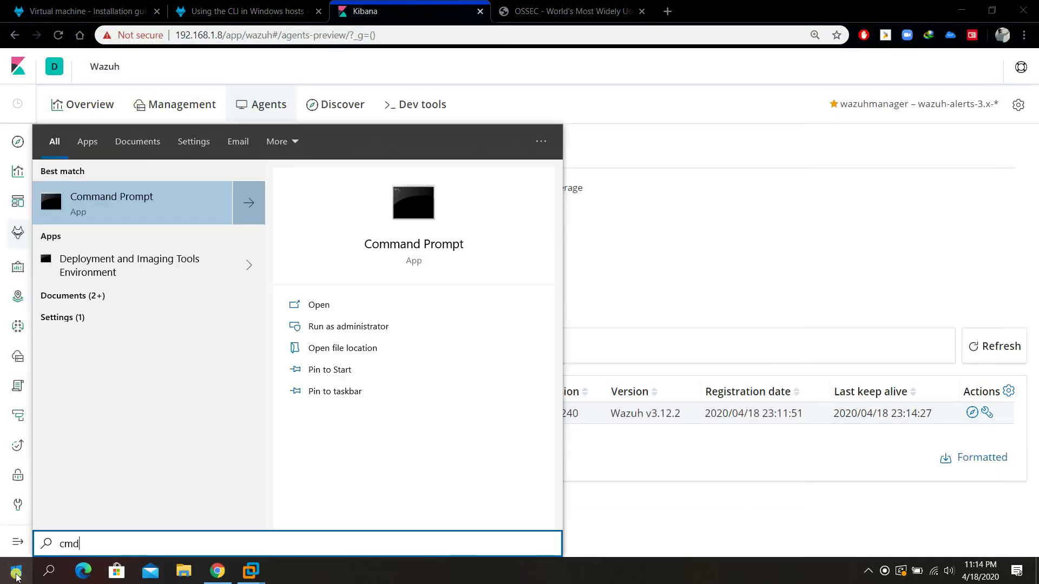
pyautogui.press('Return')
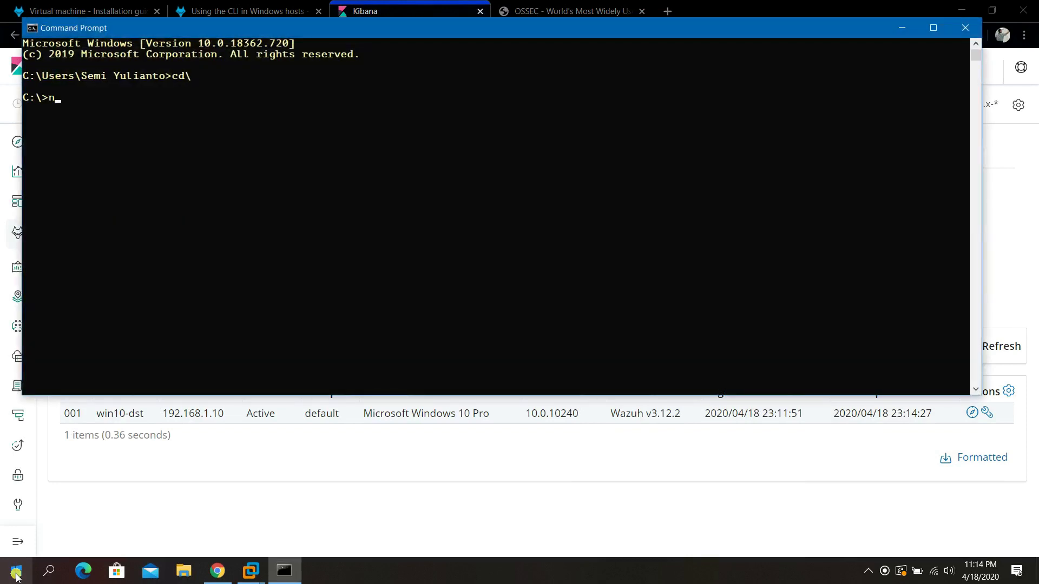
pyautogui.write('-n --script=vuln')
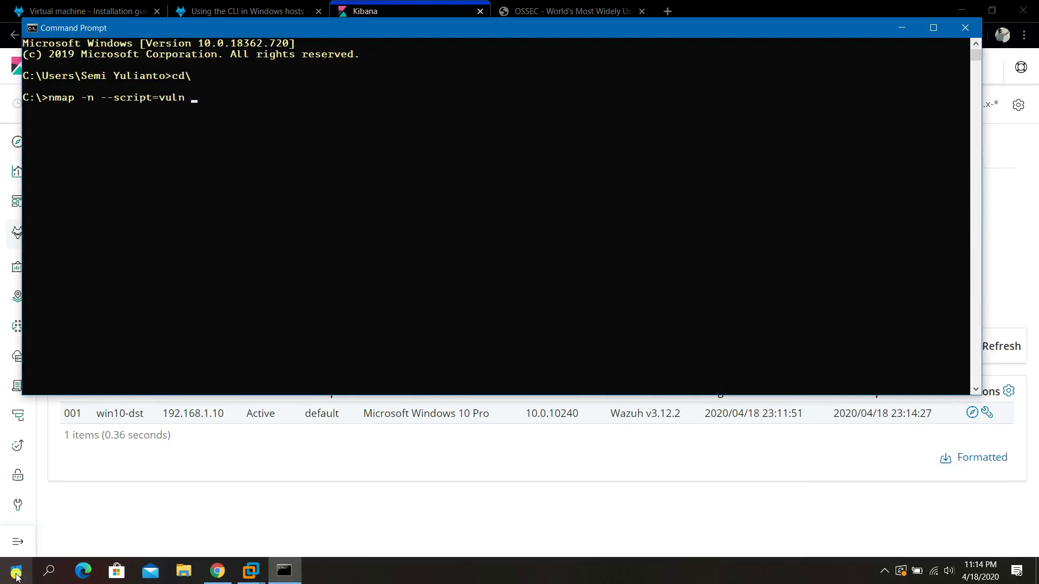
pyautogui.write('168.1.10')
# Set the console font size to 18 through the window's Properties.
pyautogui.rightClick(405, 32)
pyautogui.click(442, 146)
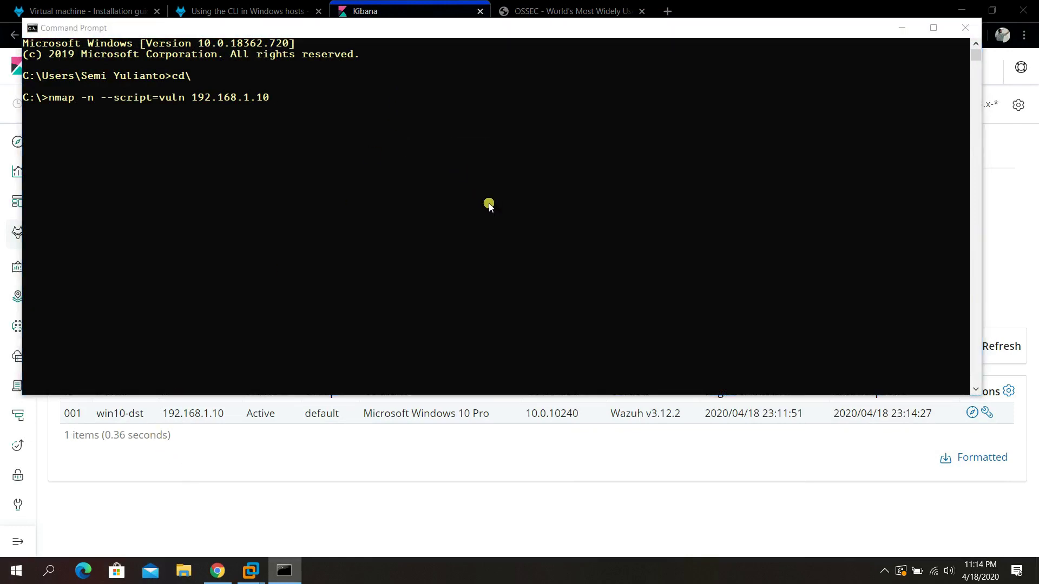
pyautogui.click(60, 112)
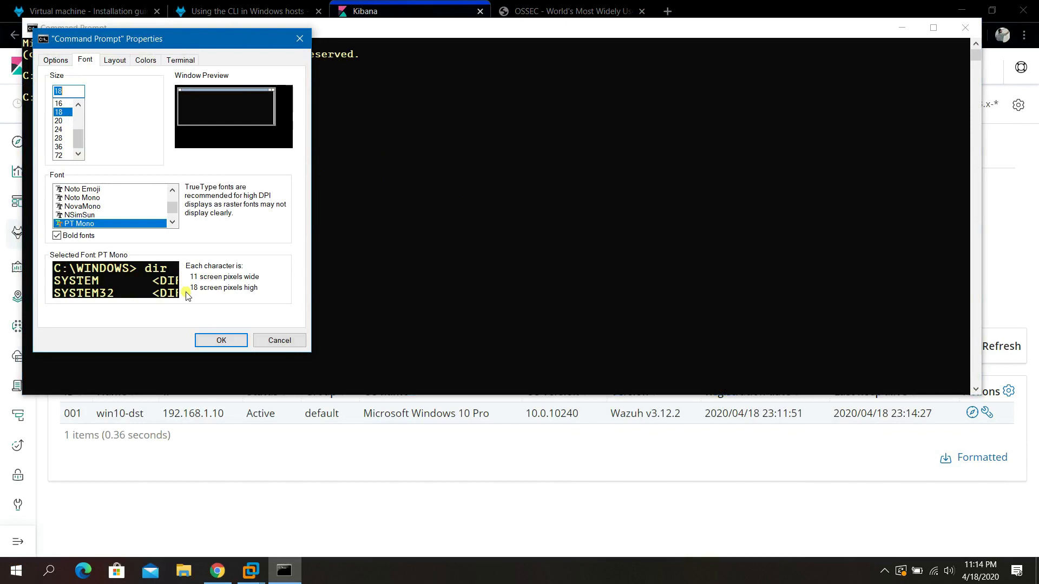
pyautogui.click(221, 342)
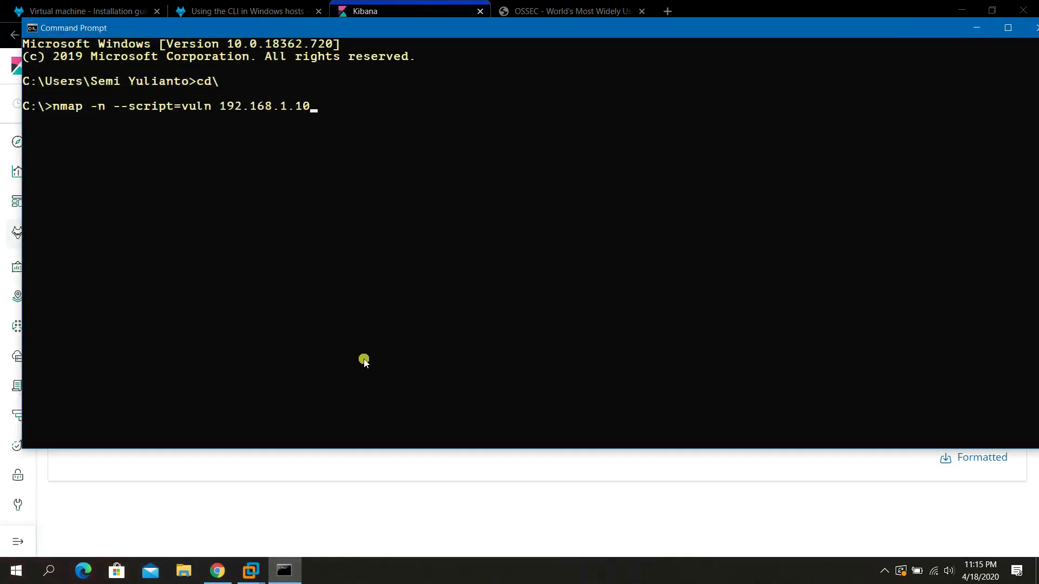
pyautogui.click(498, 202)
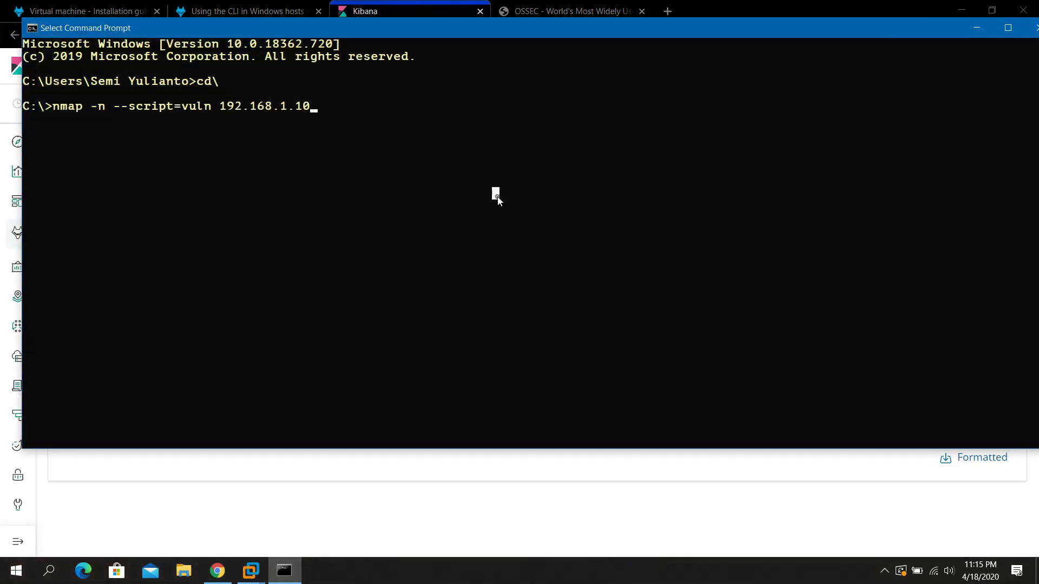
pyautogui.click(498, 199)
# Run the nmap vulnerability scan against 192.168.1.10 and reposition the console window.
pyautogui.press('Return')
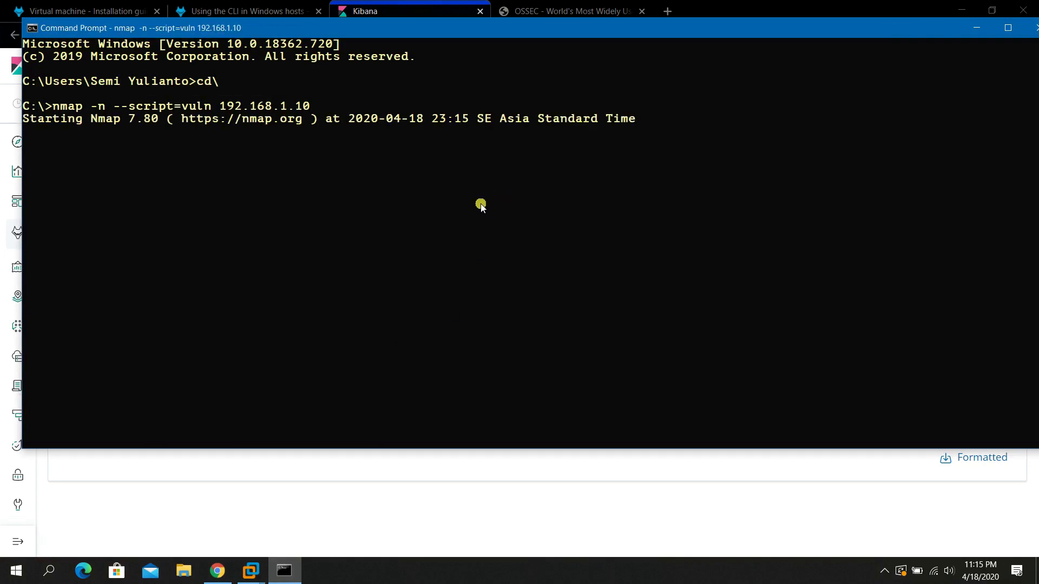
pyautogui.moveTo(537, 30); pyautogui.dragTo(528, 59)
pyautogui.click(690, 177)
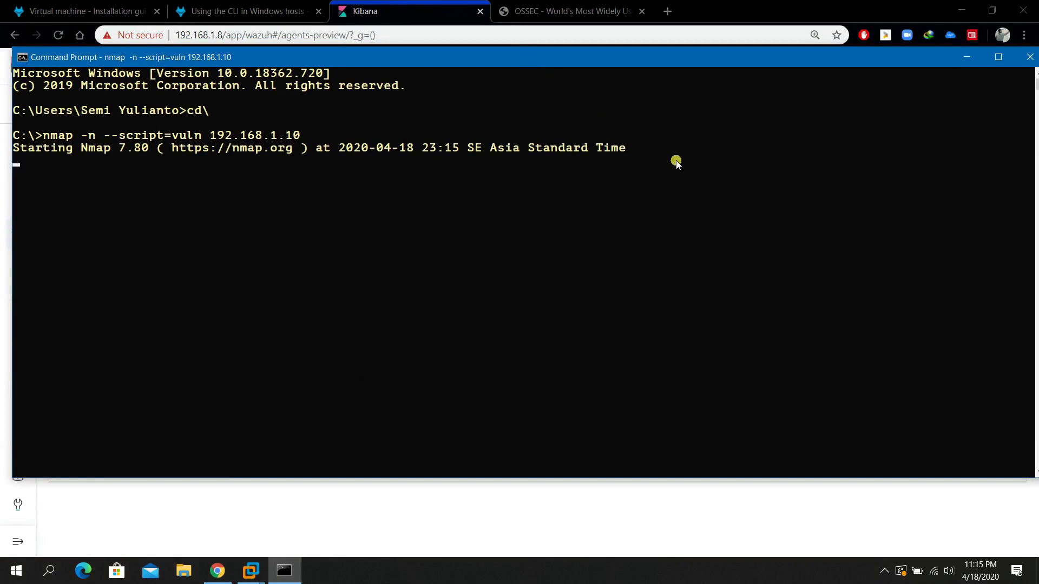
pyautogui.click(561, 11)
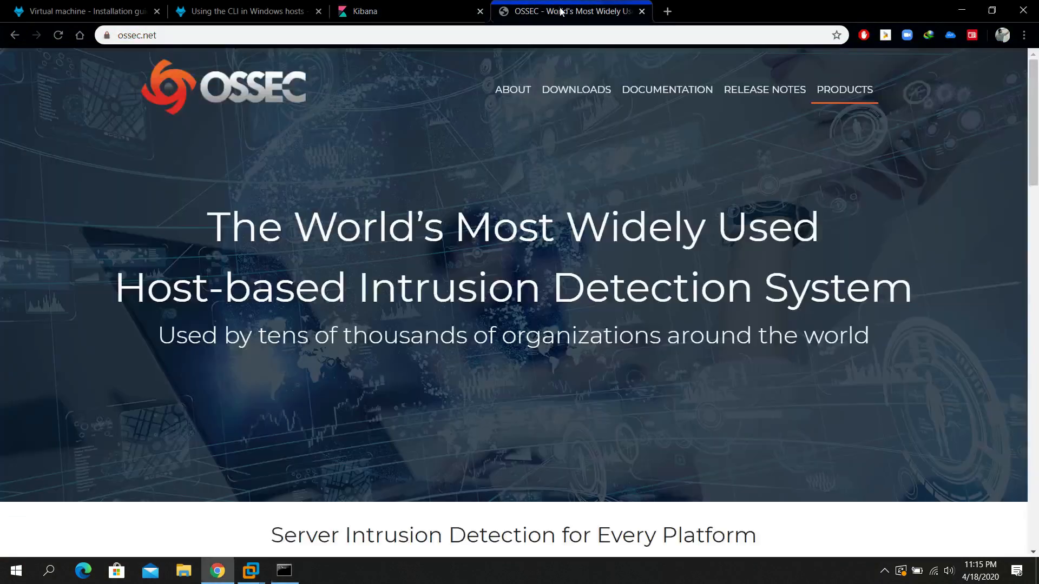
# Open the win10-dst agent's details in Kibana, then go back to the agents list.
pyautogui.moveTo(403, 11); pyautogui.dragTo(550, 15)
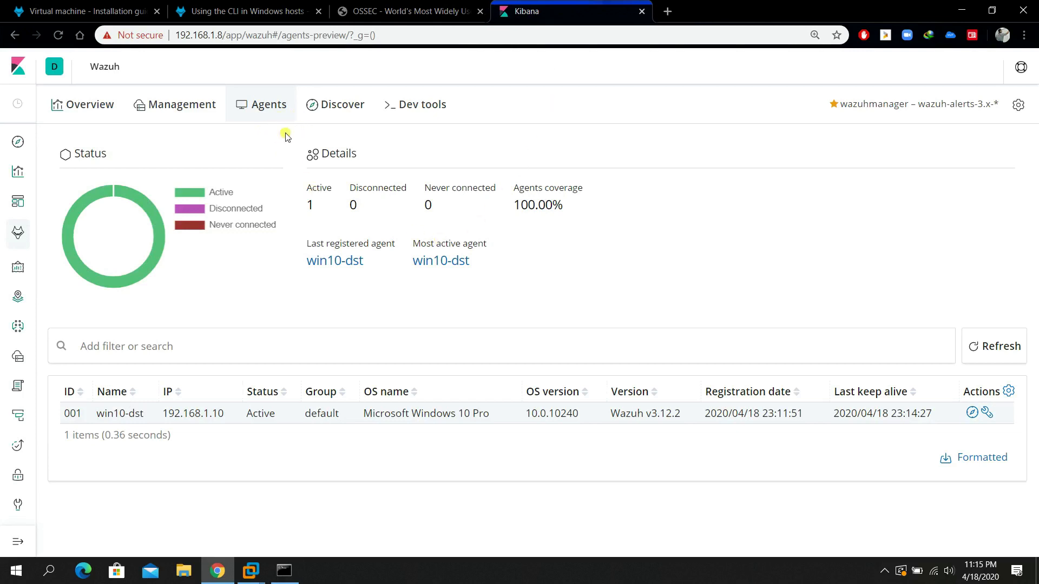
pyautogui.click(339, 264)
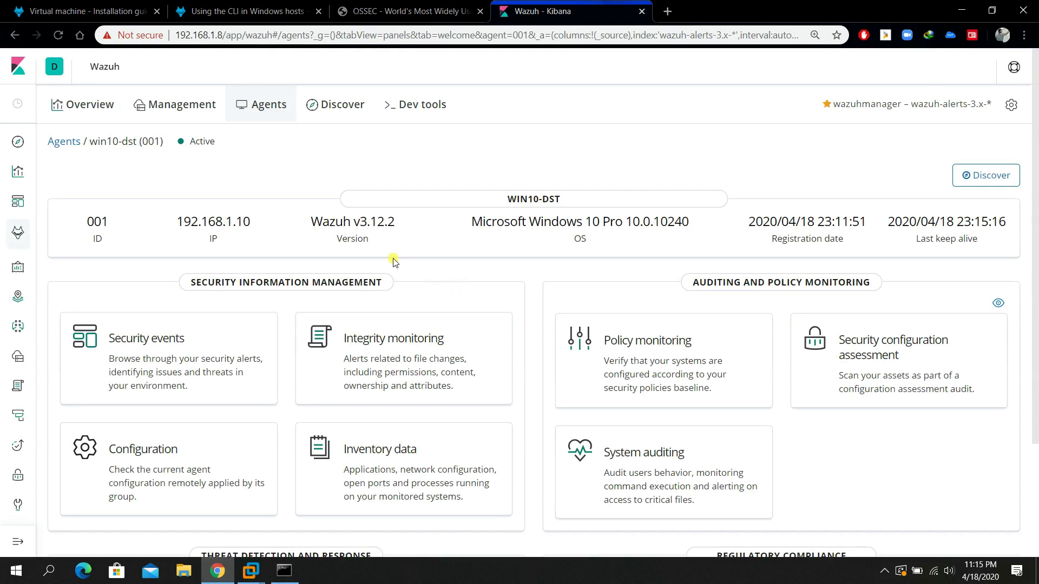
pyautogui.click(262, 108)
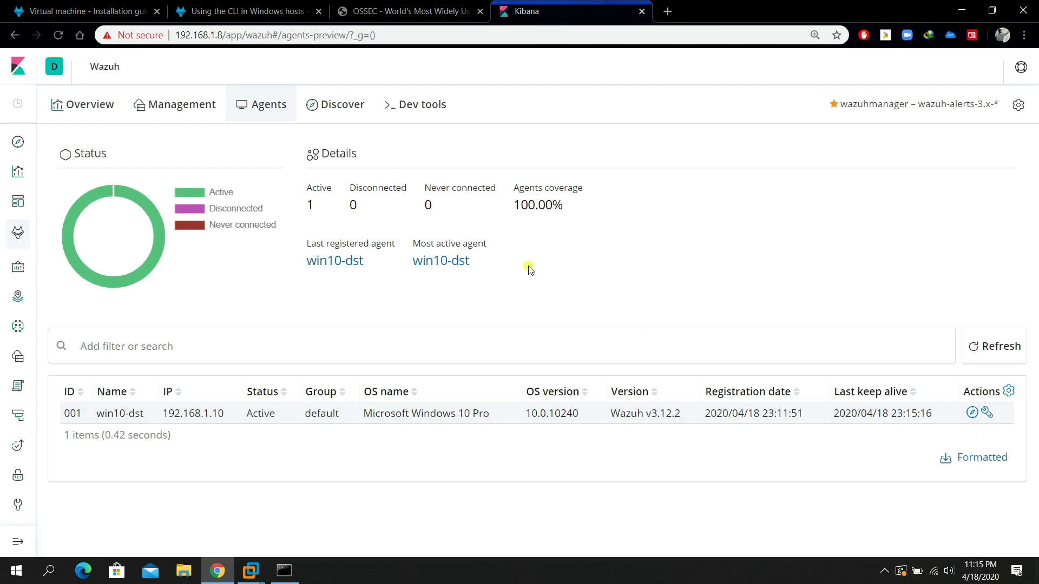
# Check Security events totals (237 alerts, 21 authentication successes), then return to Agents.
pyautogui.click(179, 108)
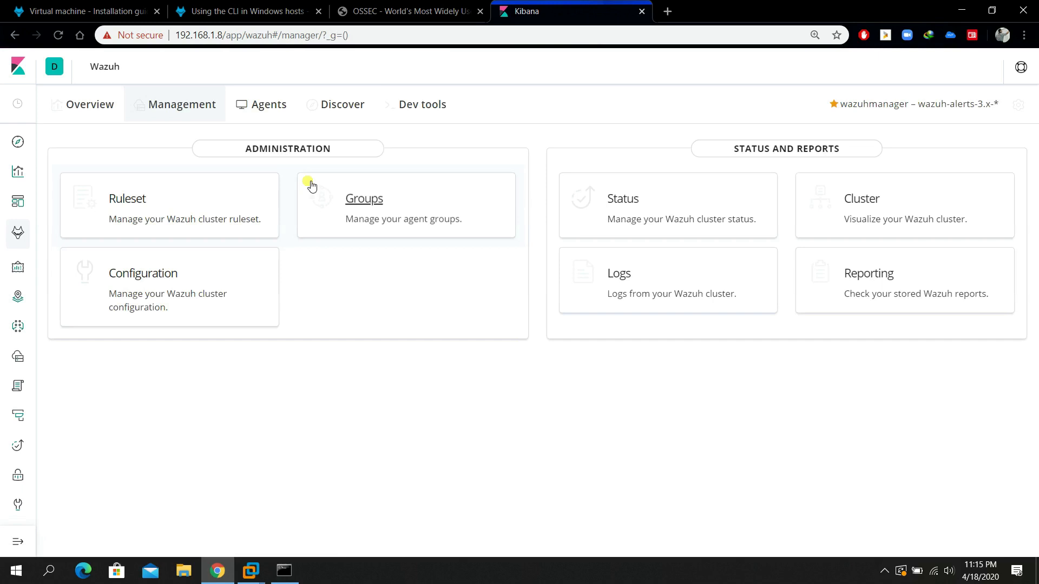
pyautogui.click(91, 107)
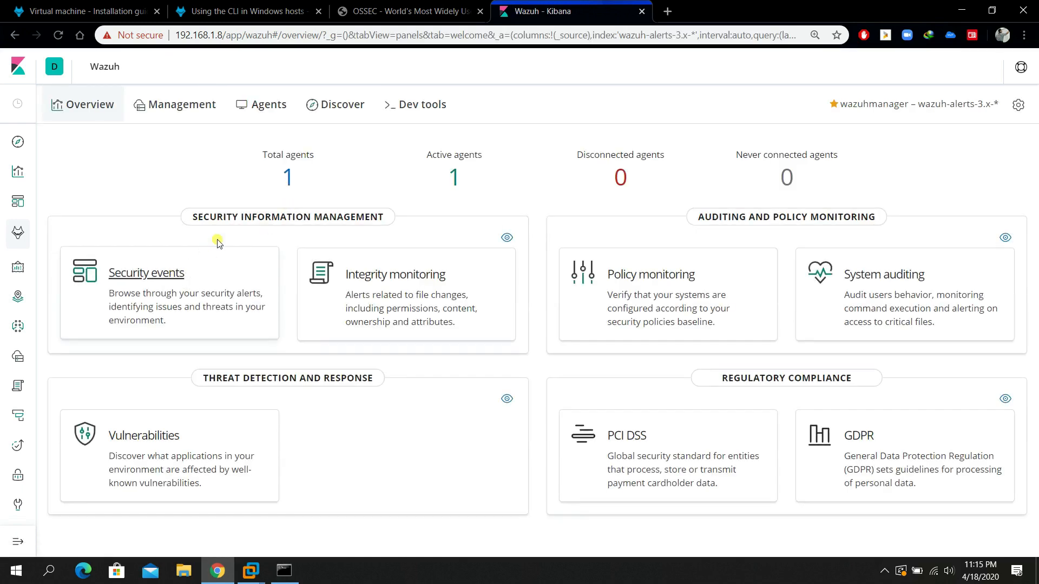
pyautogui.click(170, 277)
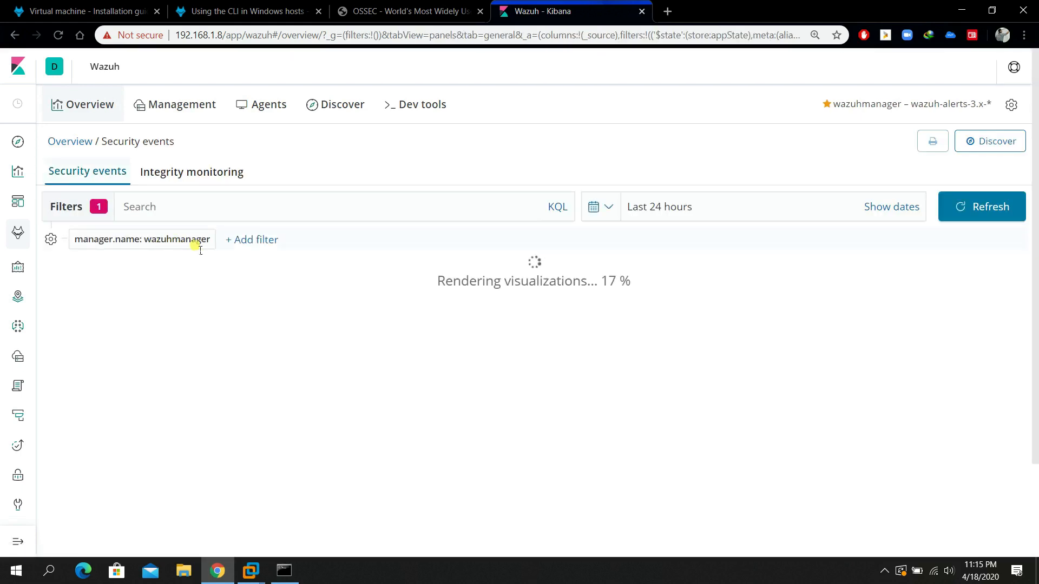
pyautogui.scroll(-1, 460, 255)
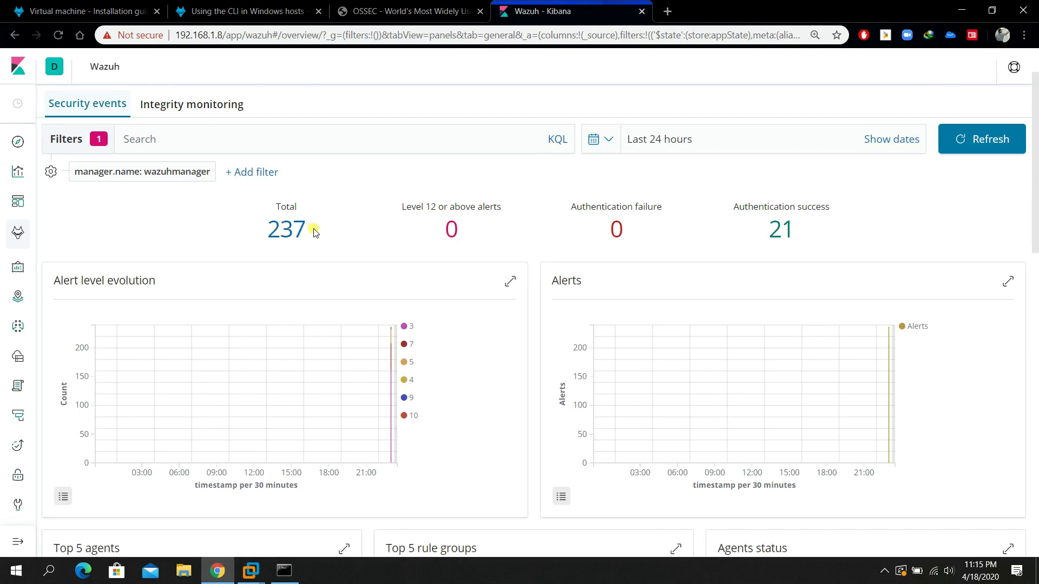
pyautogui.scroll(1, 382, 245)
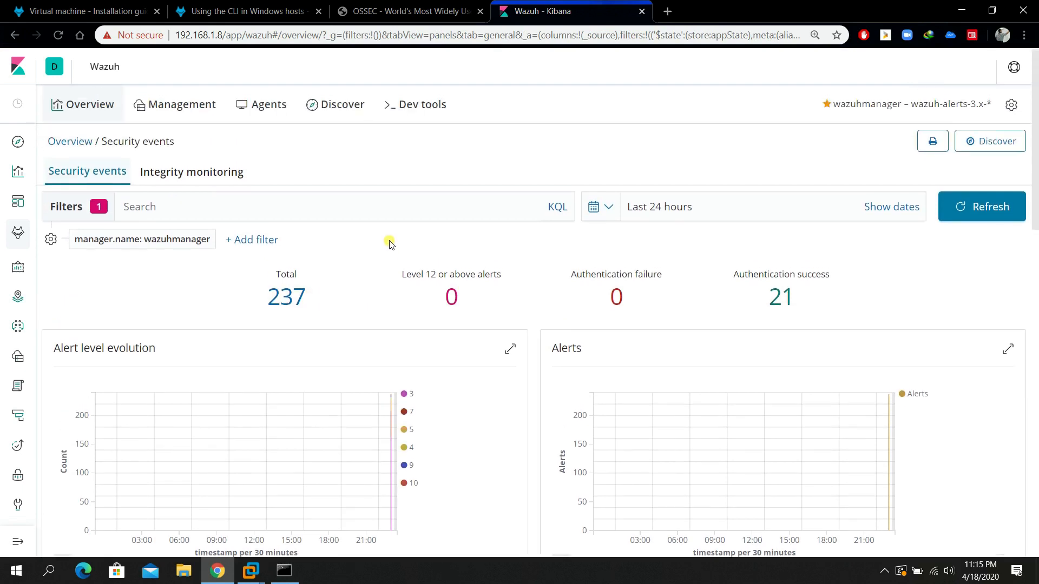
pyautogui.click(275, 108)
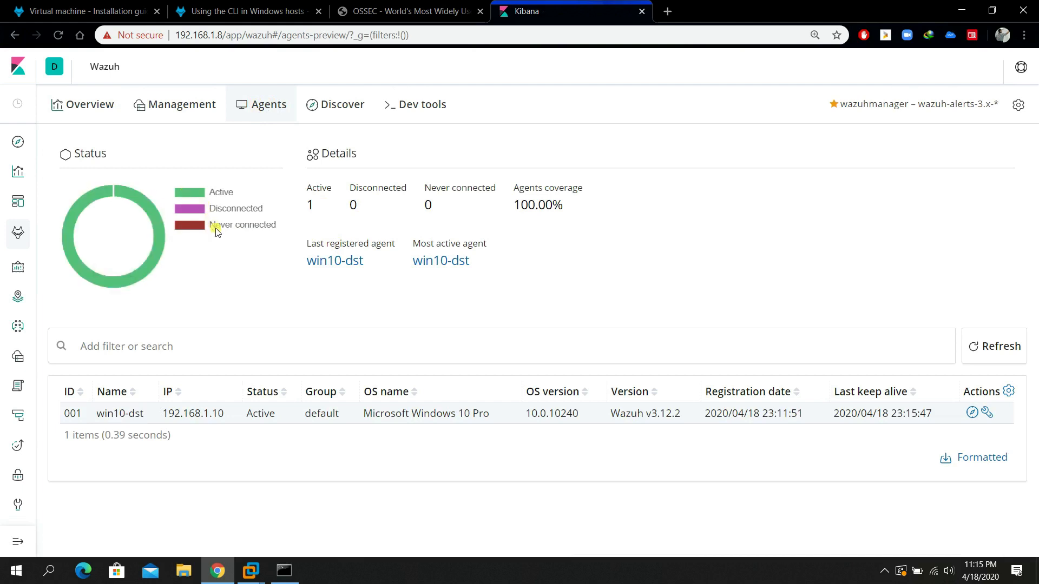
pyautogui.click(104, 105)
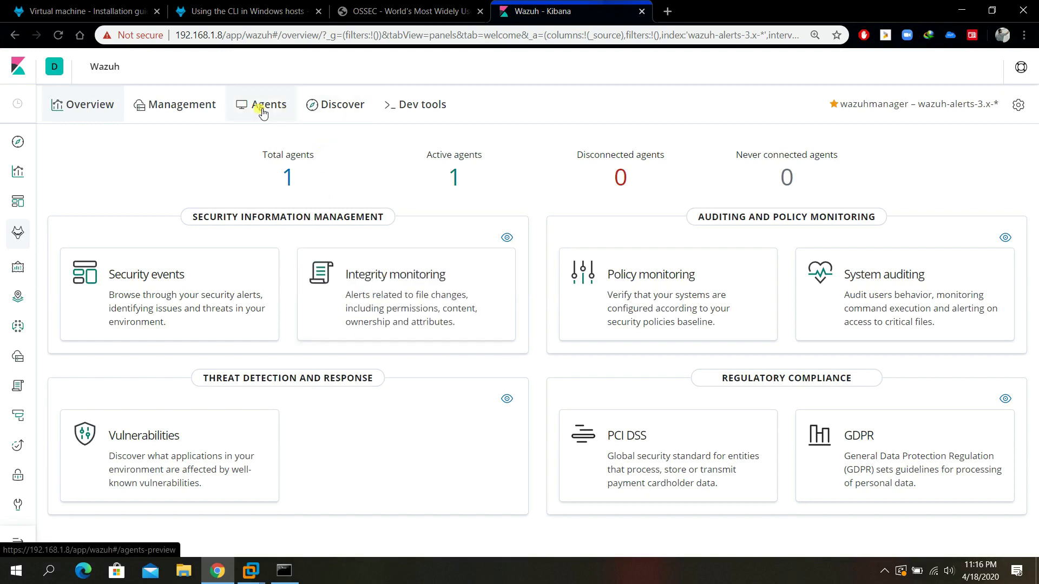
pyautogui.click(176, 271)
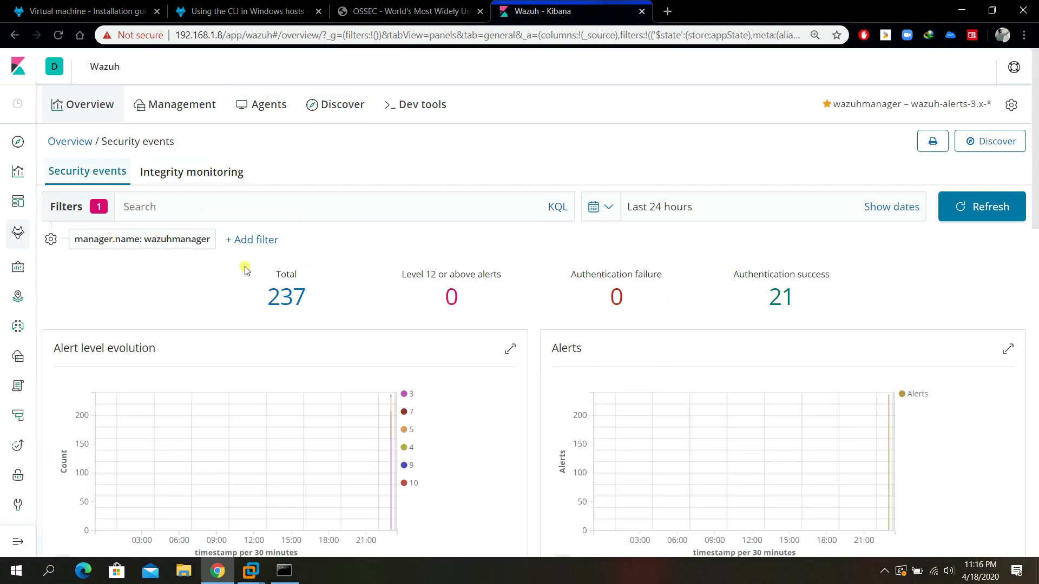
pyautogui.scroll(-6, 183, 294)
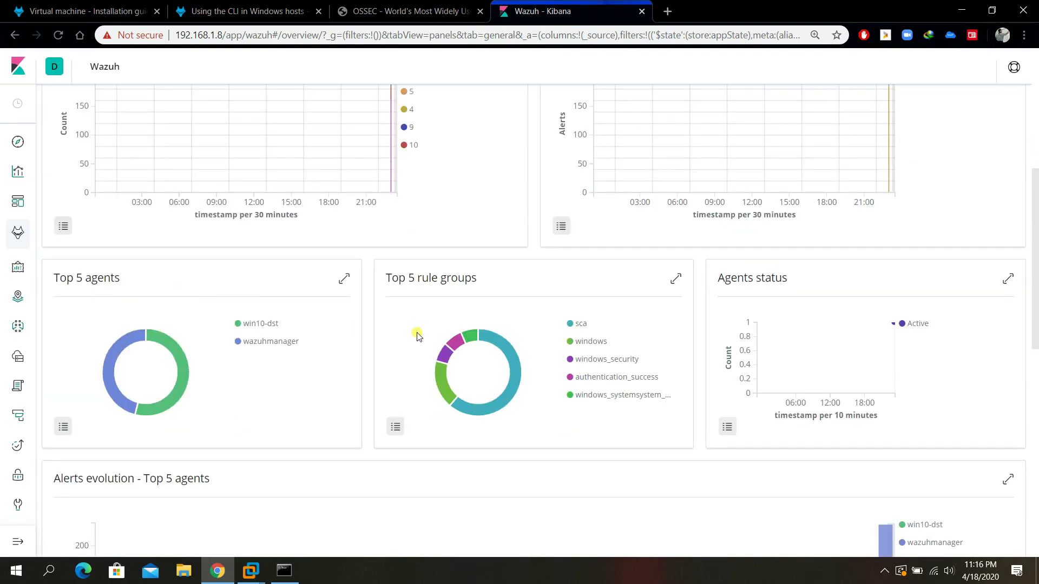
pyautogui.scroll(6, 617, 290)
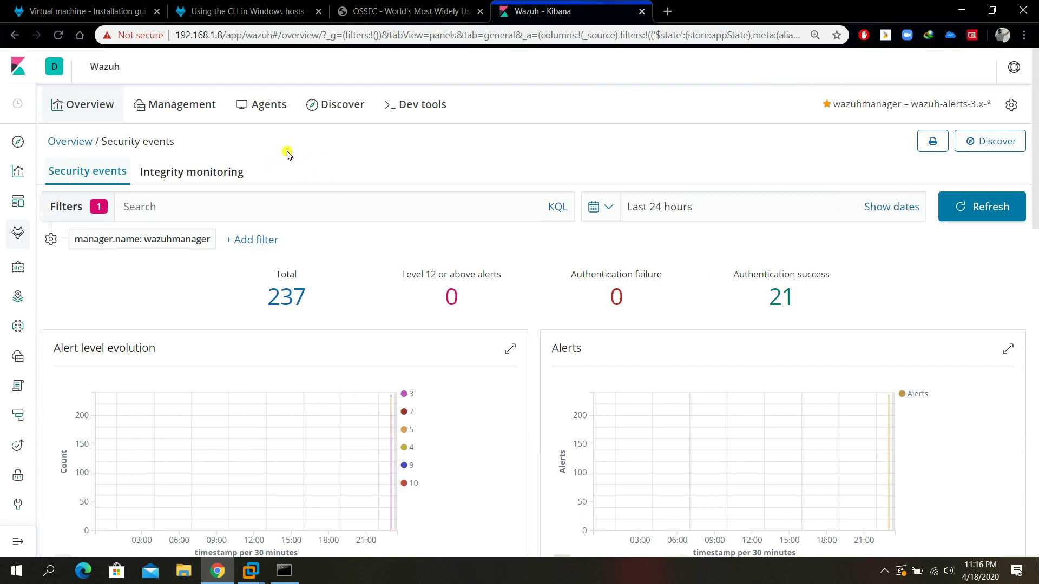
pyautogui.click(188, 177)
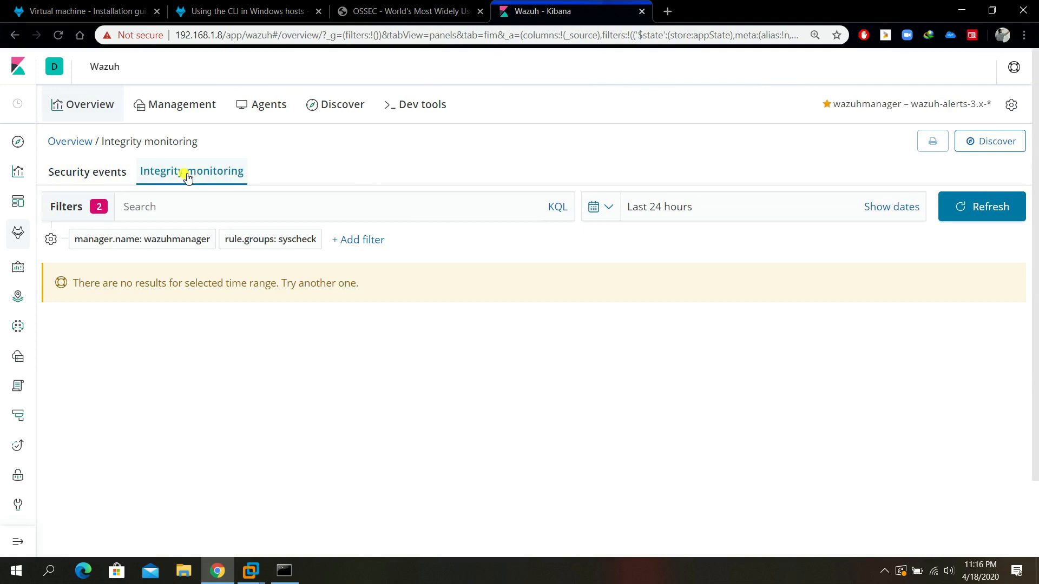
pyautogui.click(123, 173)
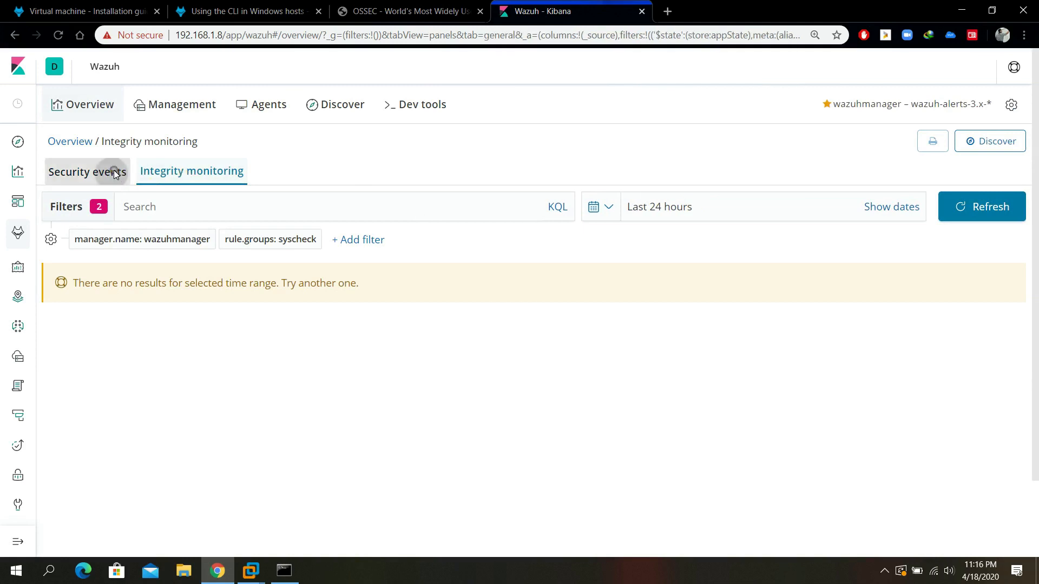
pyautogui.click(267, 106)
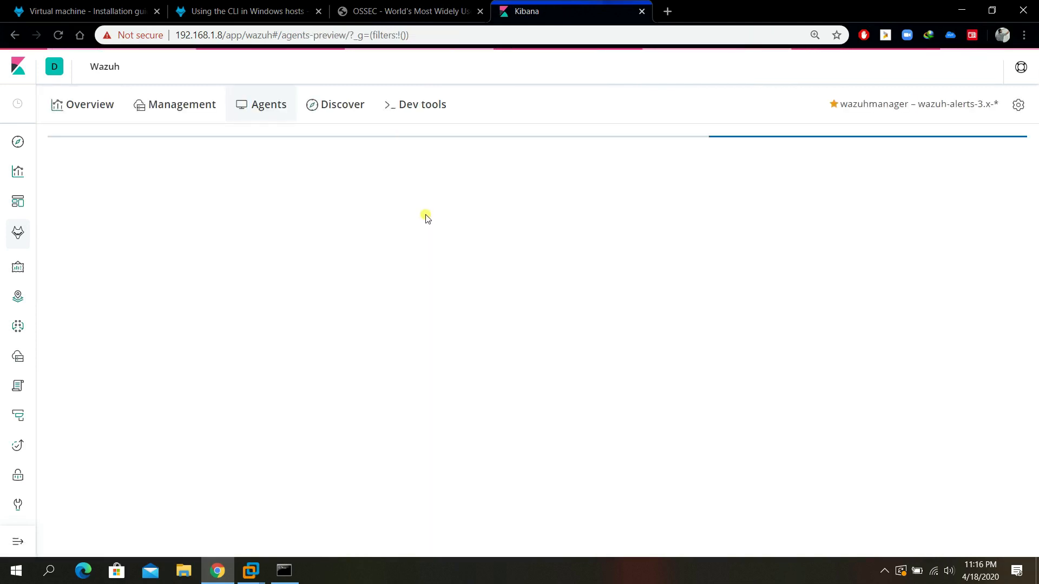
# Review win10-dst's Security events (129 alerts, 21 authentication successes), then show the WIN10-DST desktop.
pyautogui.click(351, 260)
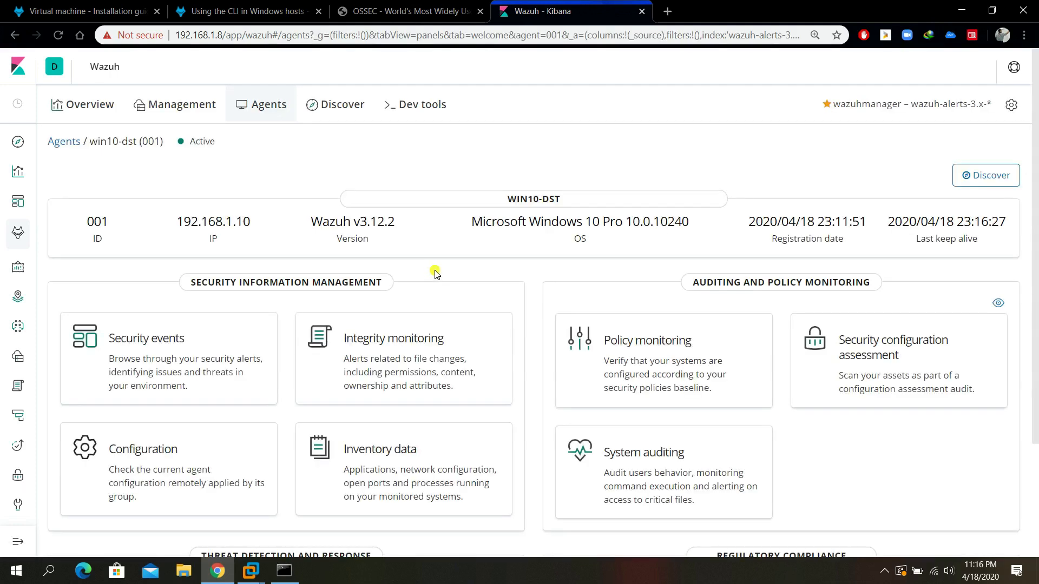
pyautogui.click(287, 111)
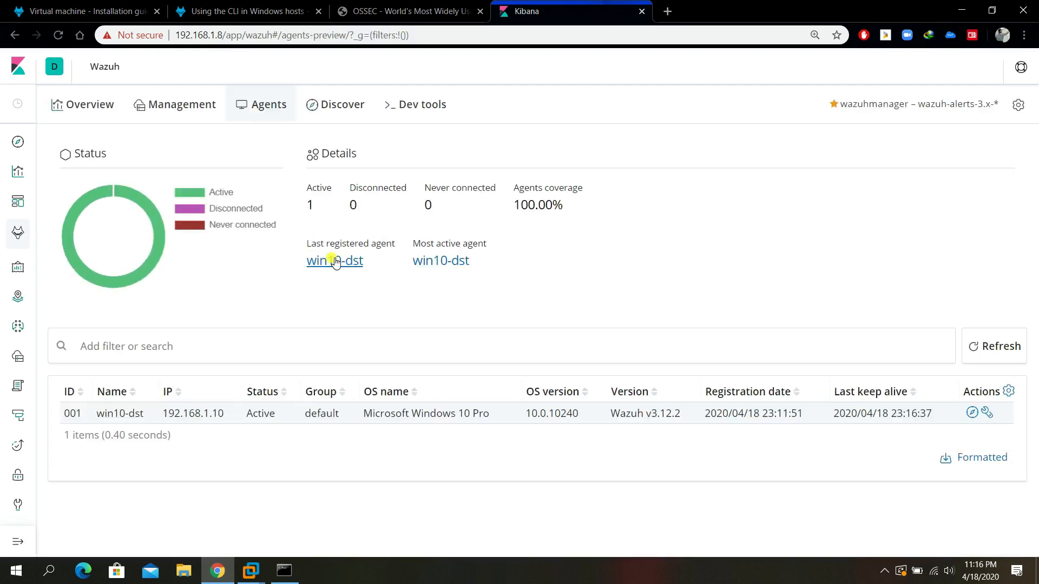
pyautogui.click(333, 262)
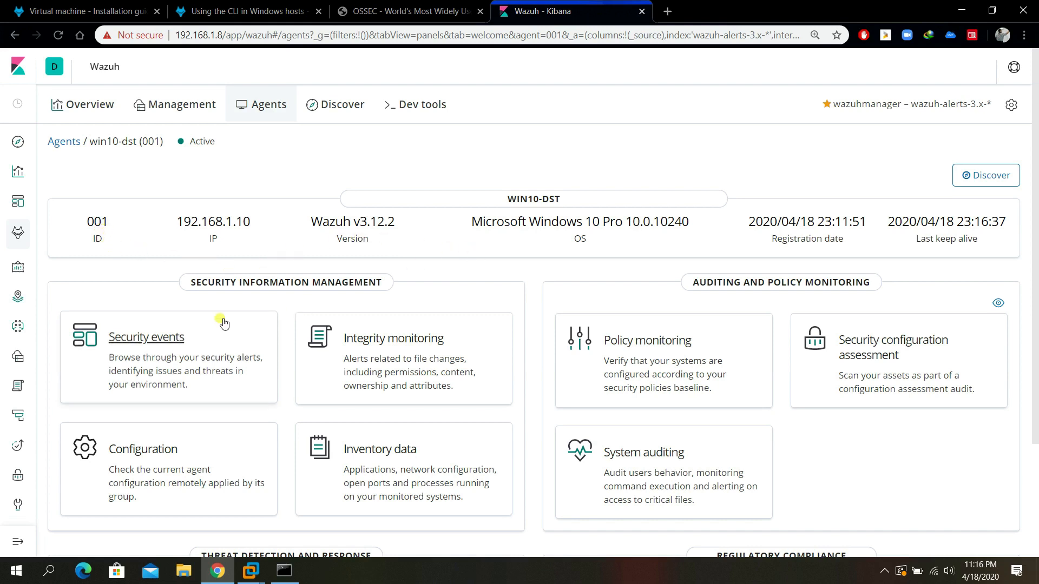
pyautogui.click(177, 339)
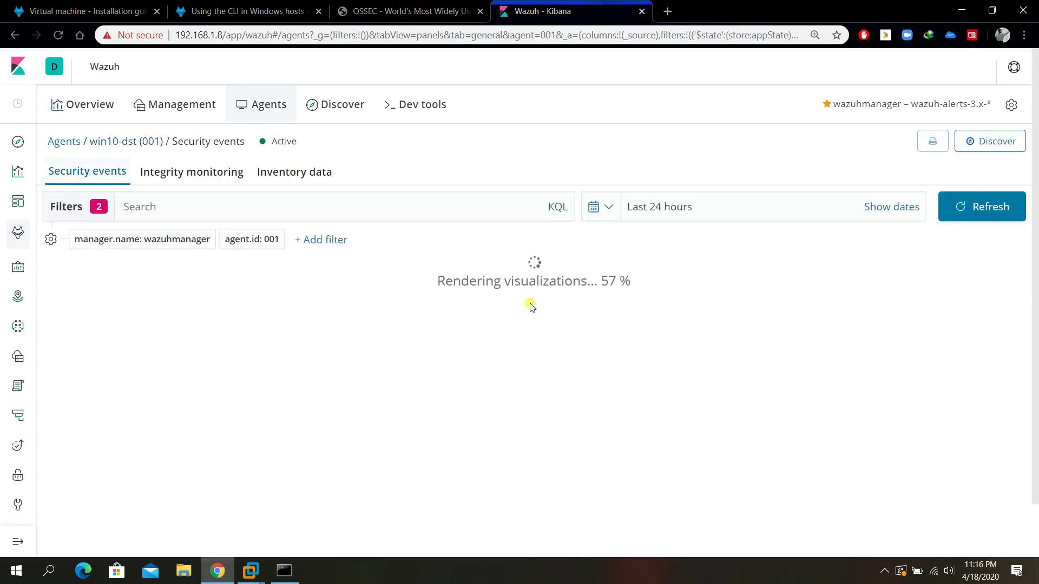
pyautogui.scroll(-1, 584, 259)
pyautogui.scroll(-1, 585, 260)
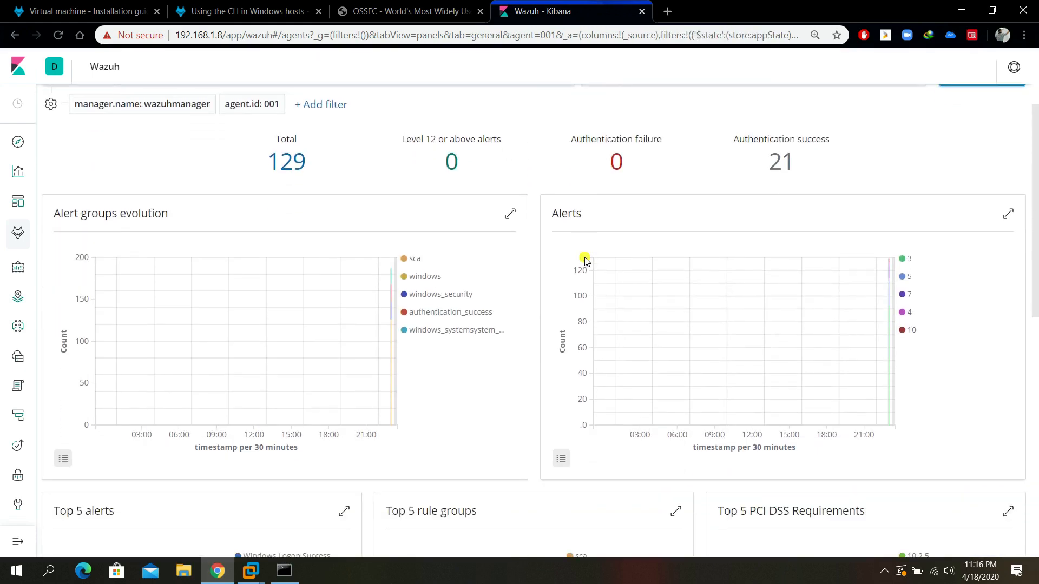
pyautogui.scroll(2, 587, 260)
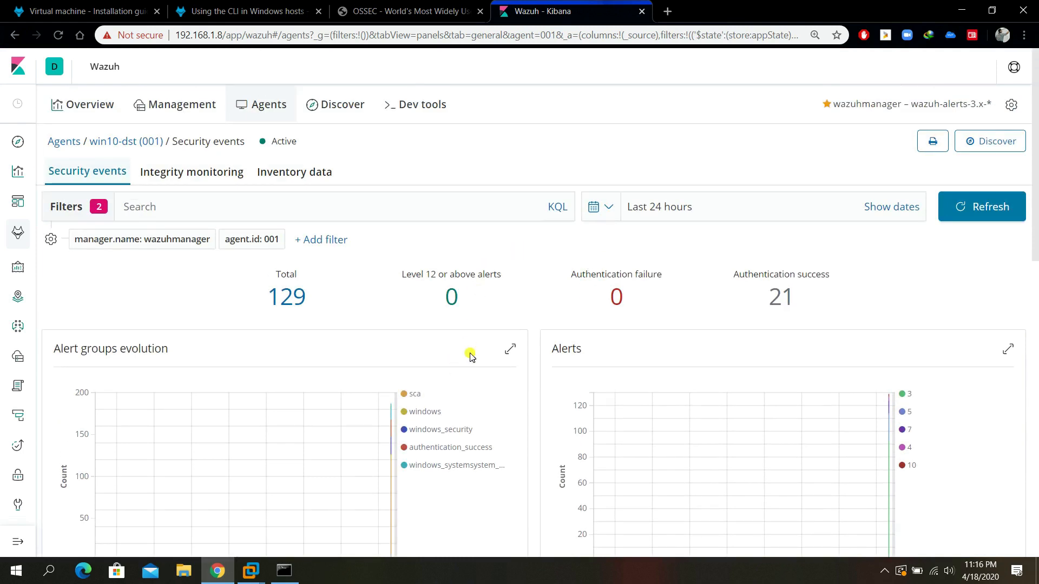
pyautogui.click(260, 572)
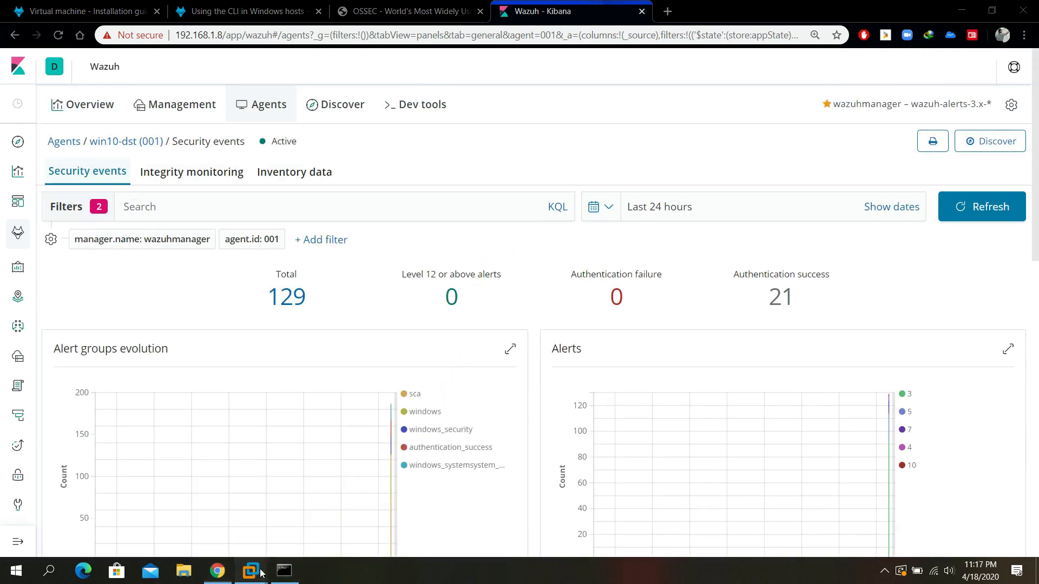
pyautogui.click(375, 471)
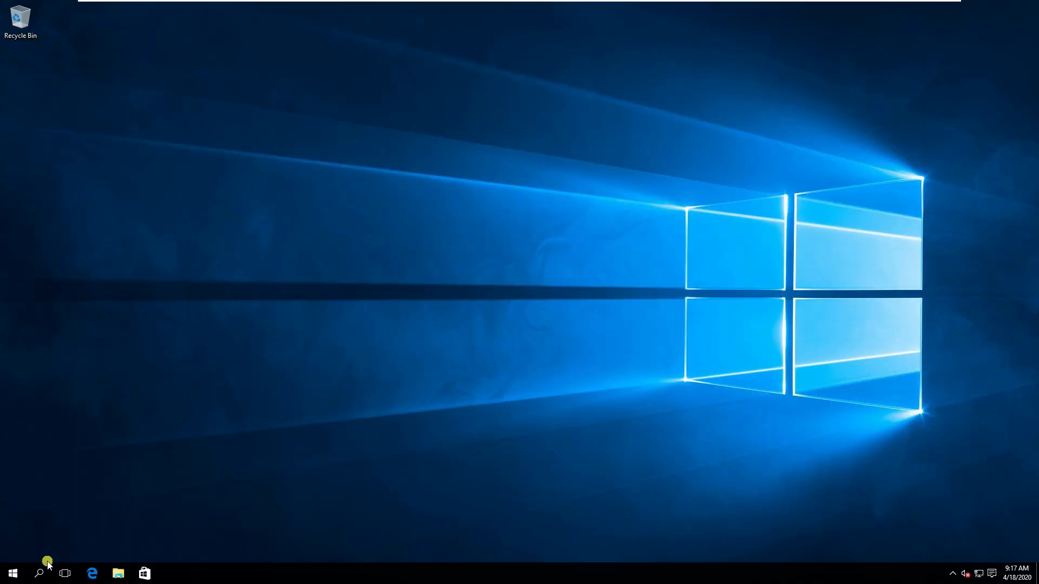
# Launch mmc with administrator rights on the Windows VM.
pyautogui.click(13, 573)
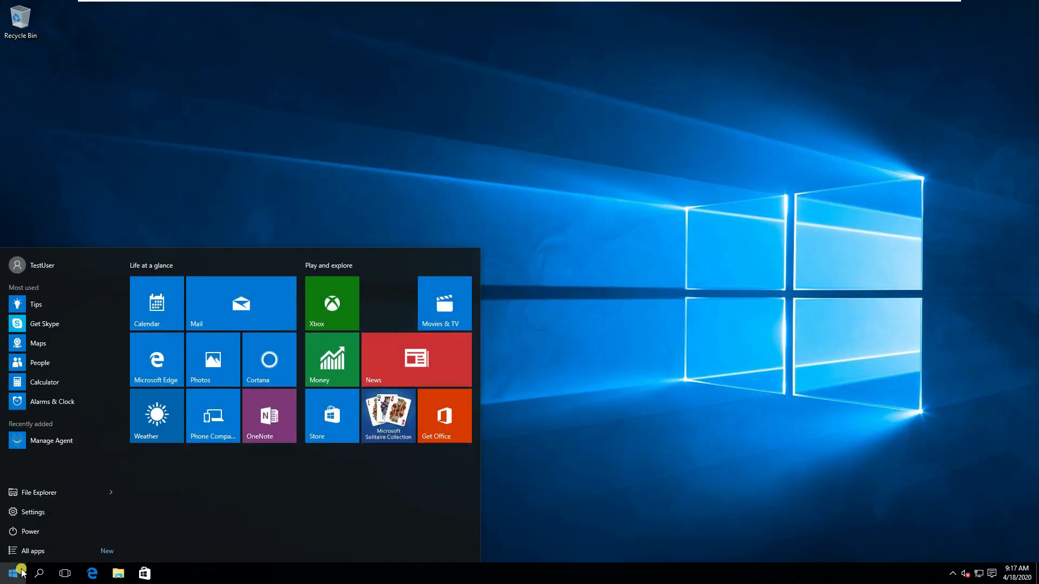
pyautogui.write('mmc')
pyautogui.press('Return')
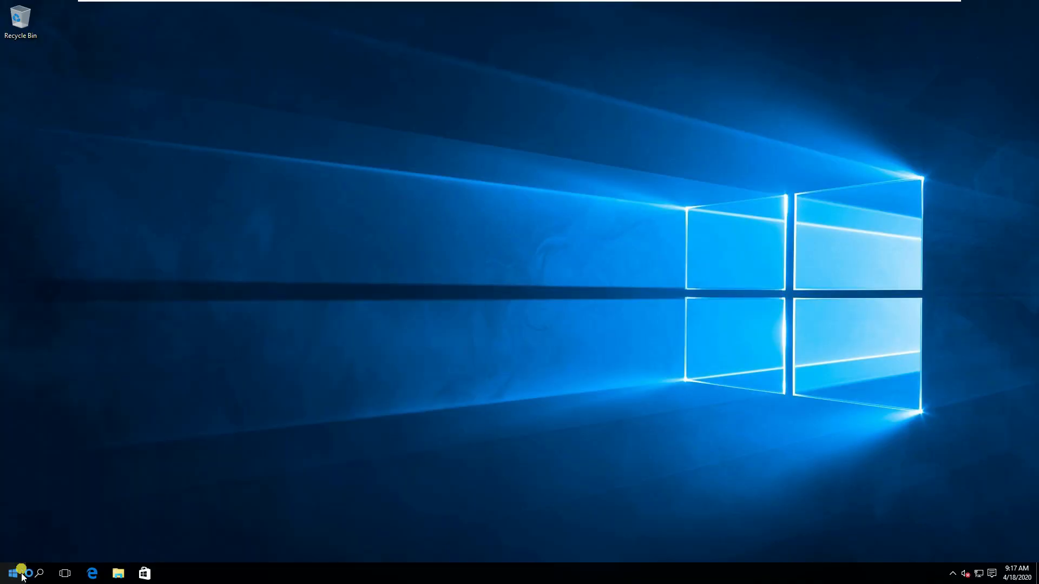
pyautogui.click(552, 304)
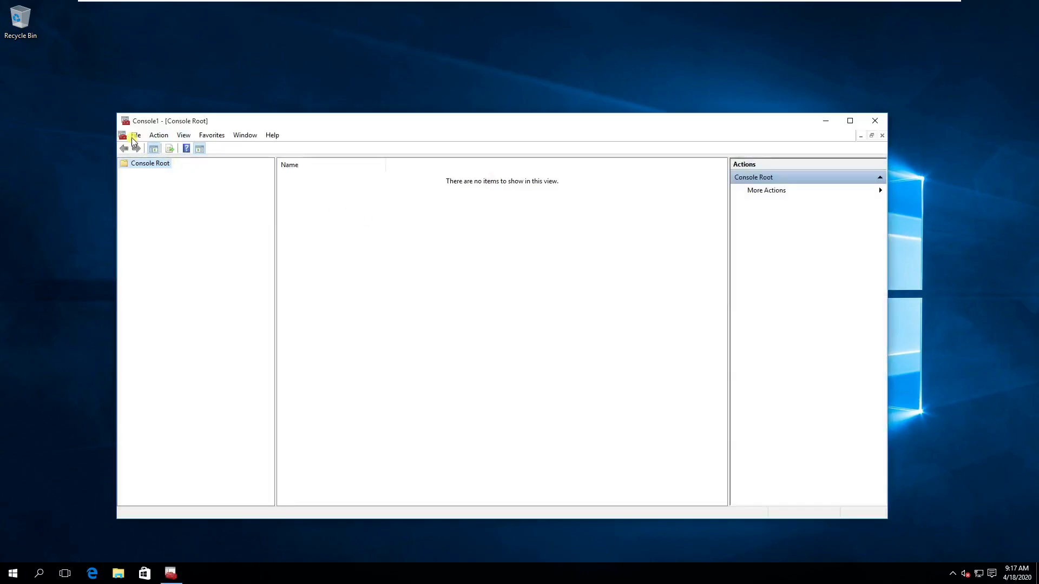
# Add the Group Policy Object Editor snap-in for the local computer.
pyautogui.click(138, 136)
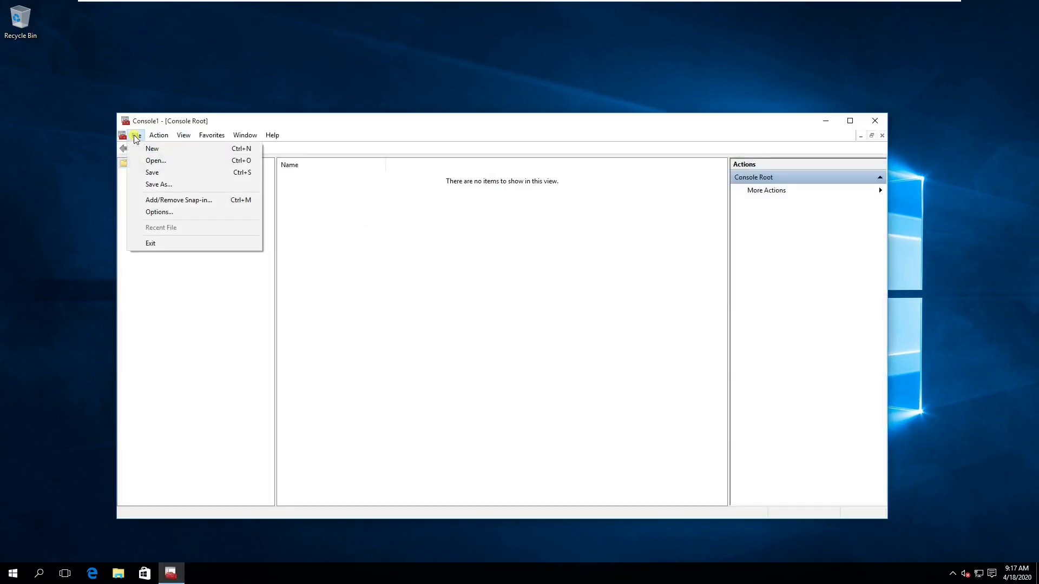
pyautogui.click(152, 200)
pyautogui.click(350, 285)
pyautogui.press('g')
pyautogui.press('Return')
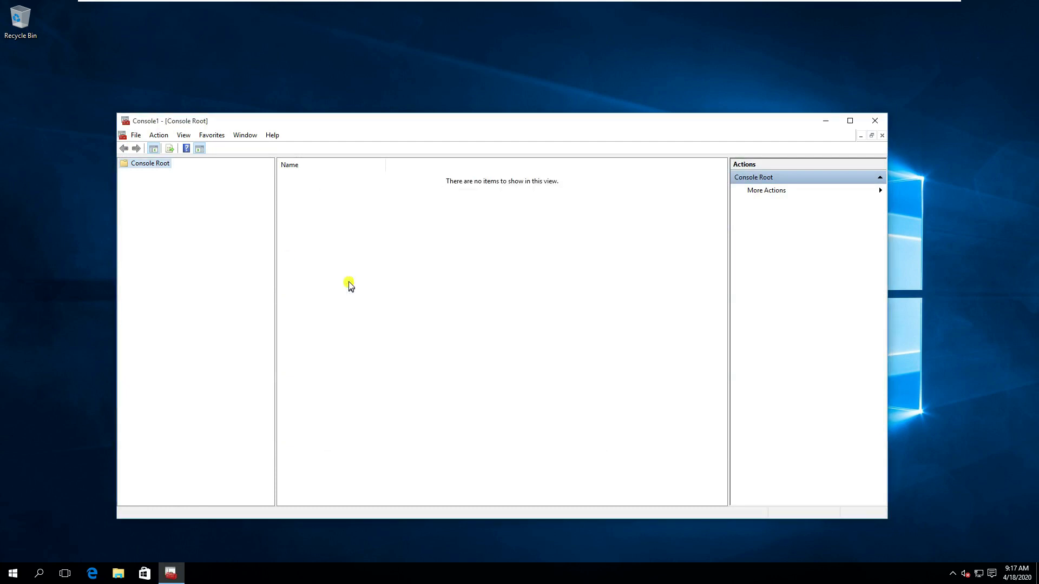
pyautogui.click(135, 135)
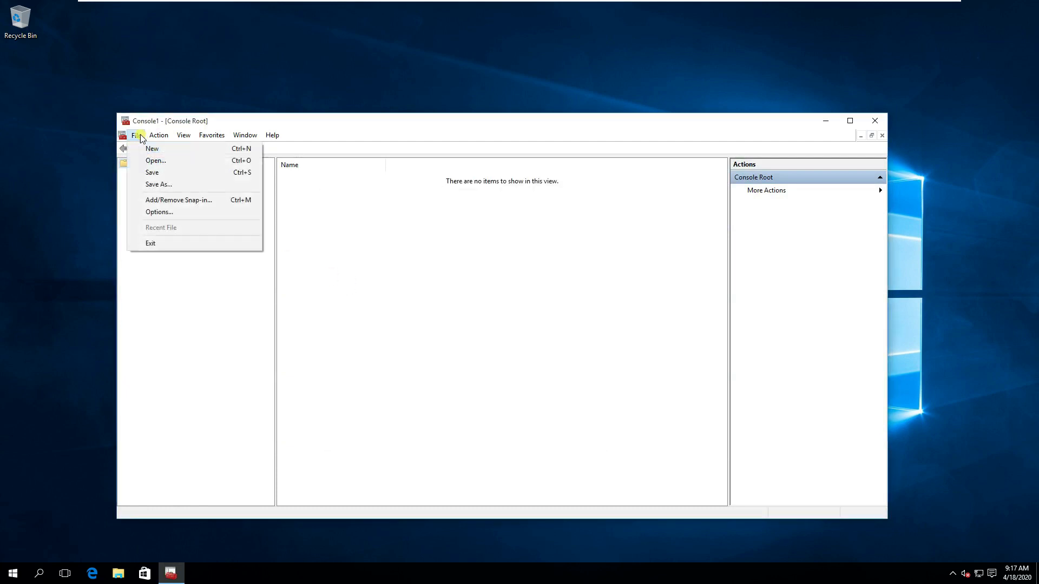
pyautogui.click(154, 200)
pyautogui.click(380, 339)
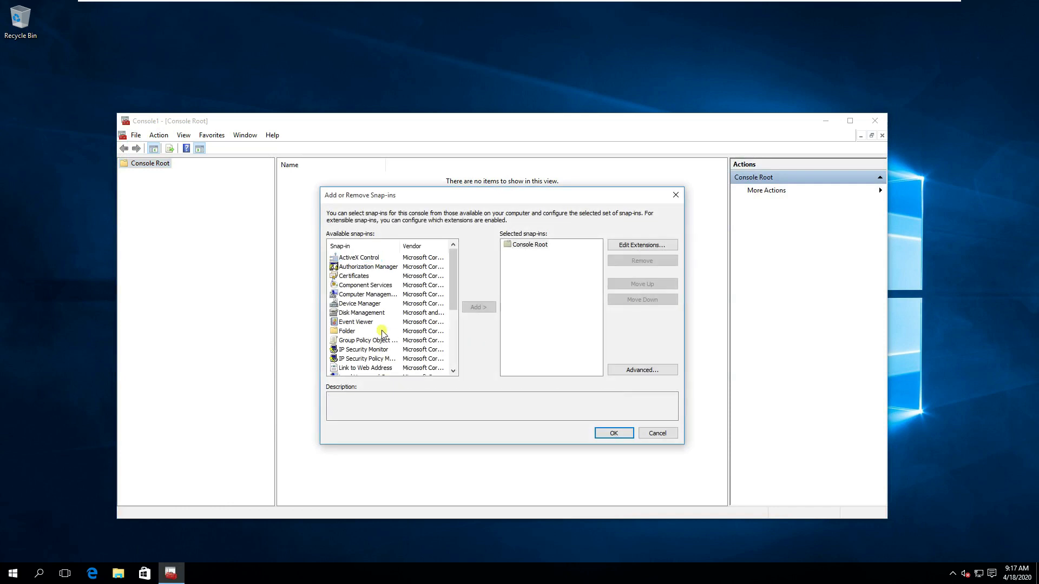
pyautogui.click(478, 307)
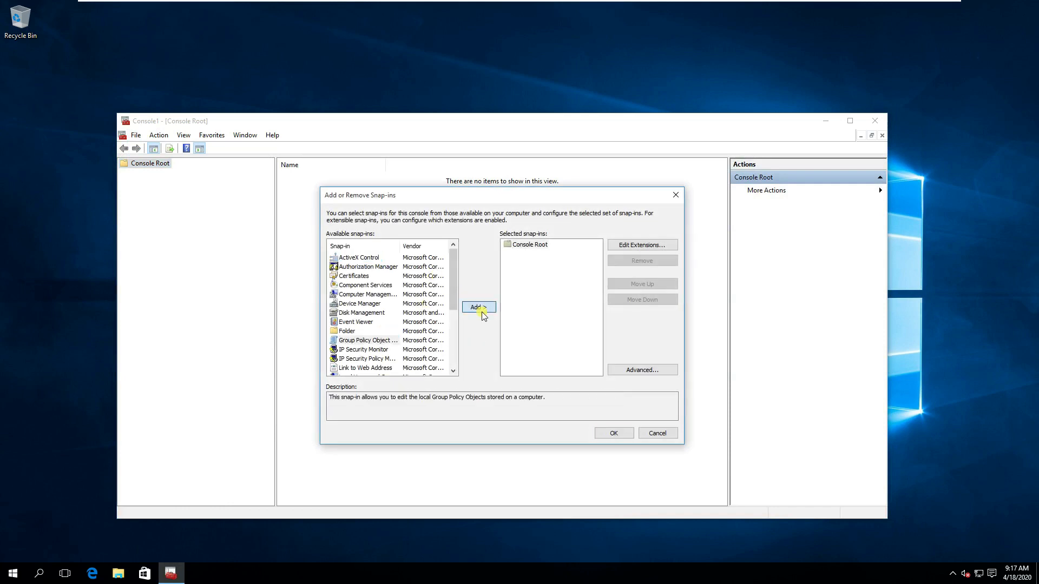
pyautogui.click(535, 426)
pyautogui.click(606, 433)
# Expand Computer Configuration > Windows Settings > Security Settings to show Local Policies.
pyautogui.click(124, 174)
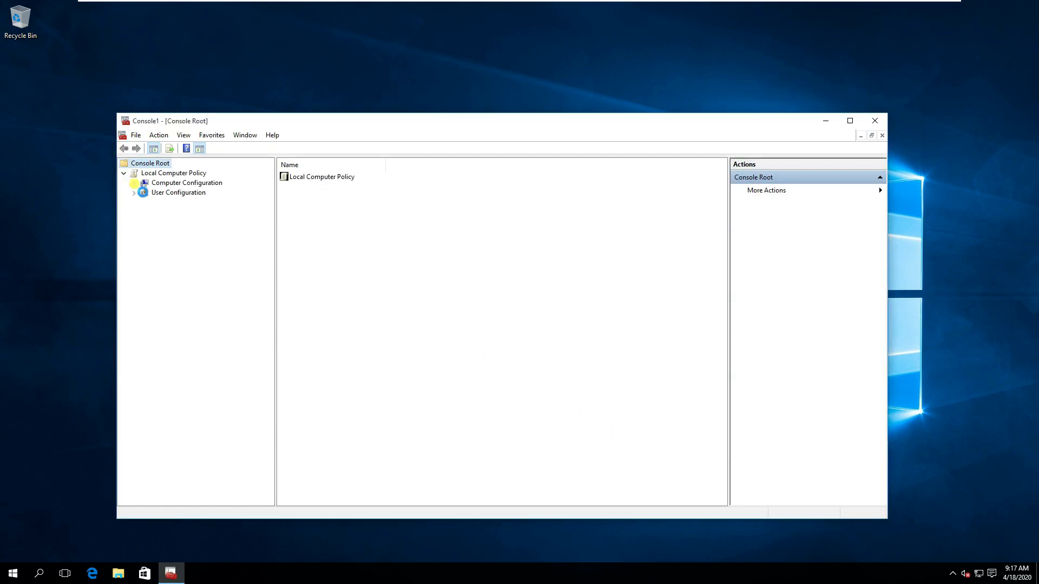
pyautogui.click(133, 183)
pyautogui.click(135, 223)
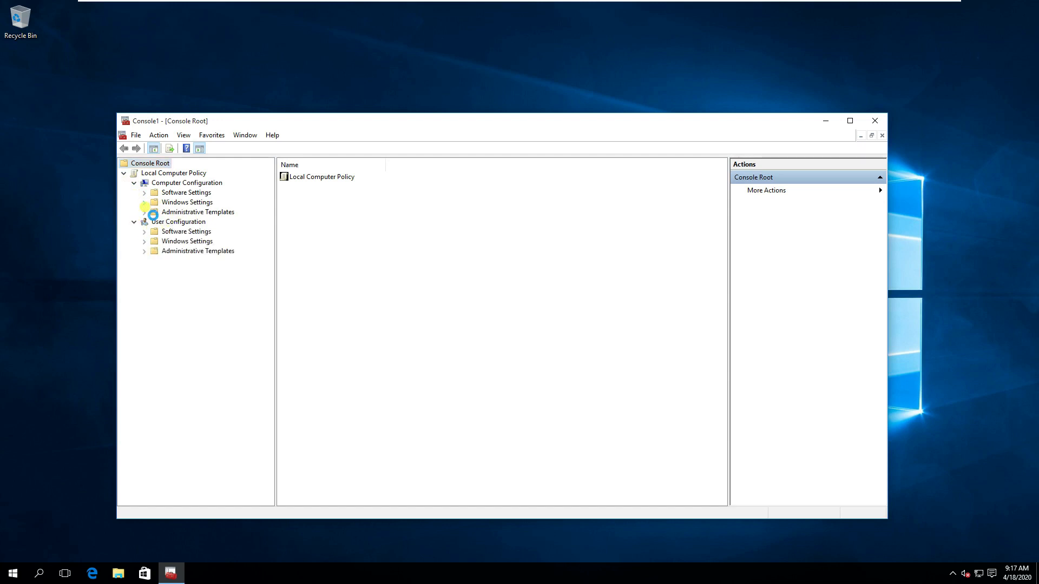
pyautogui.click(144, 204)
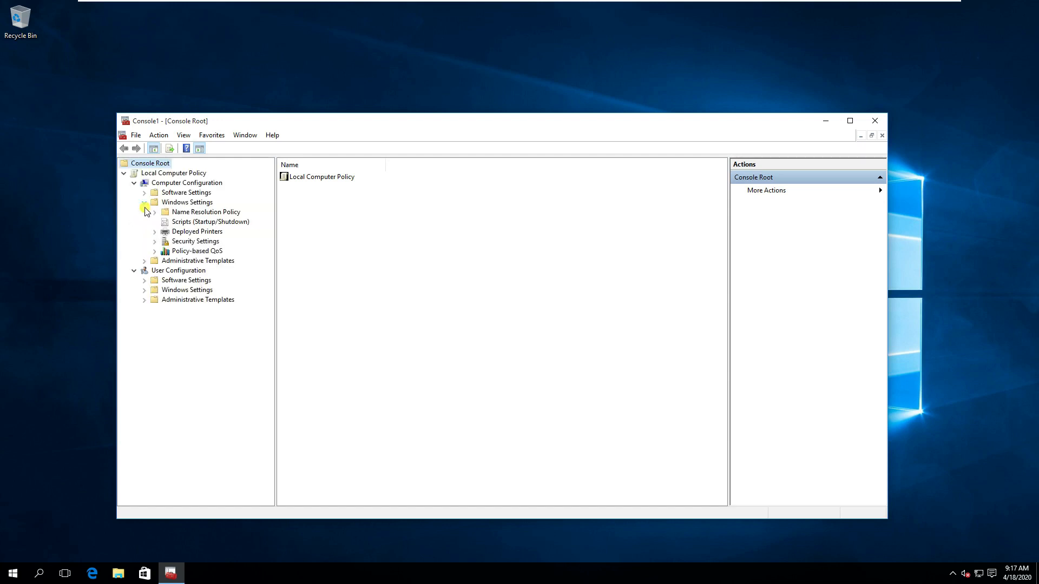
pyautogui.click(154, 242)
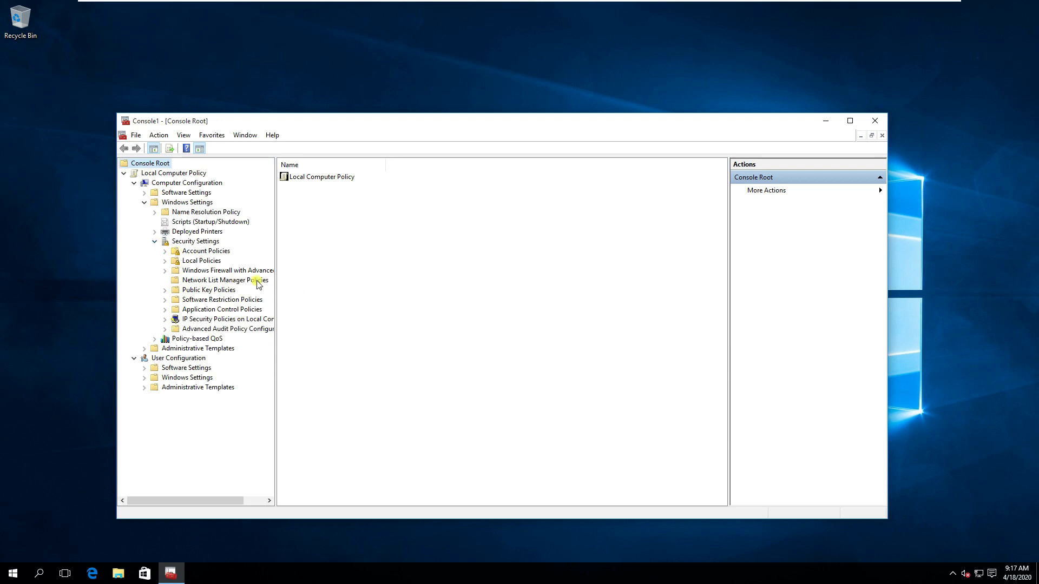
pyautogui.click(212, 263)
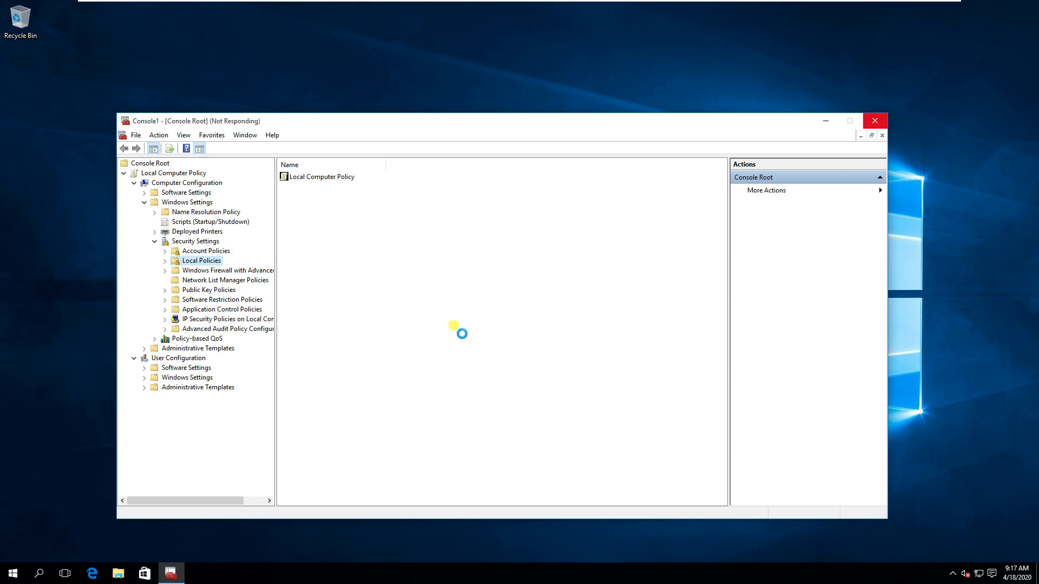
pyautogui.rightClick(412, 76)
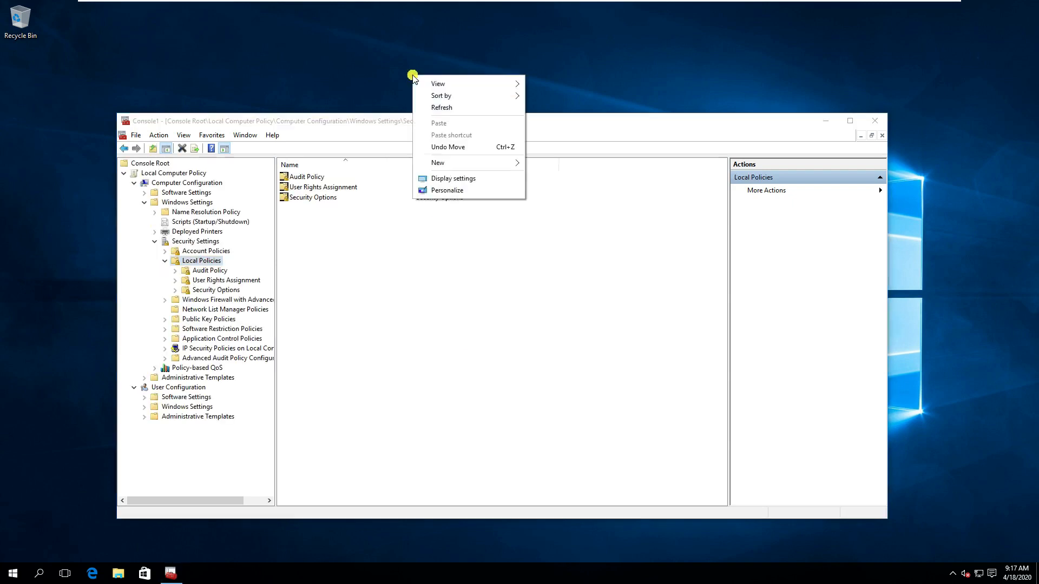
# Lower Windows display scaling from 175% to 125%, sign out later, and close Settings.
pyautogui.click(441, 180)
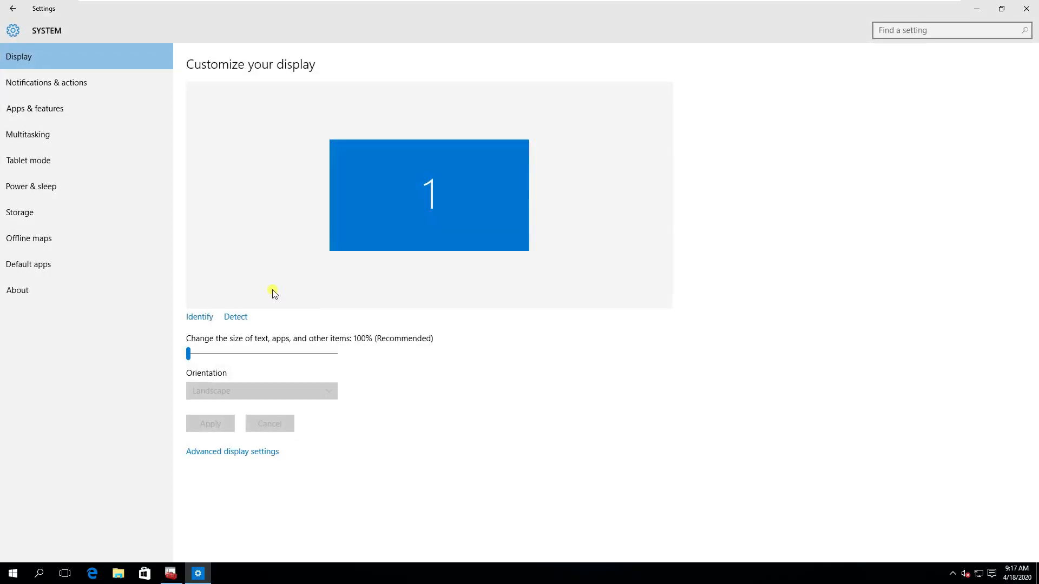
pyautogui.moveTo(267, 360); pyautogui.dragTo(371, 364)
pyautogui.click(246, 356)
pyautogui.click(220, 426)
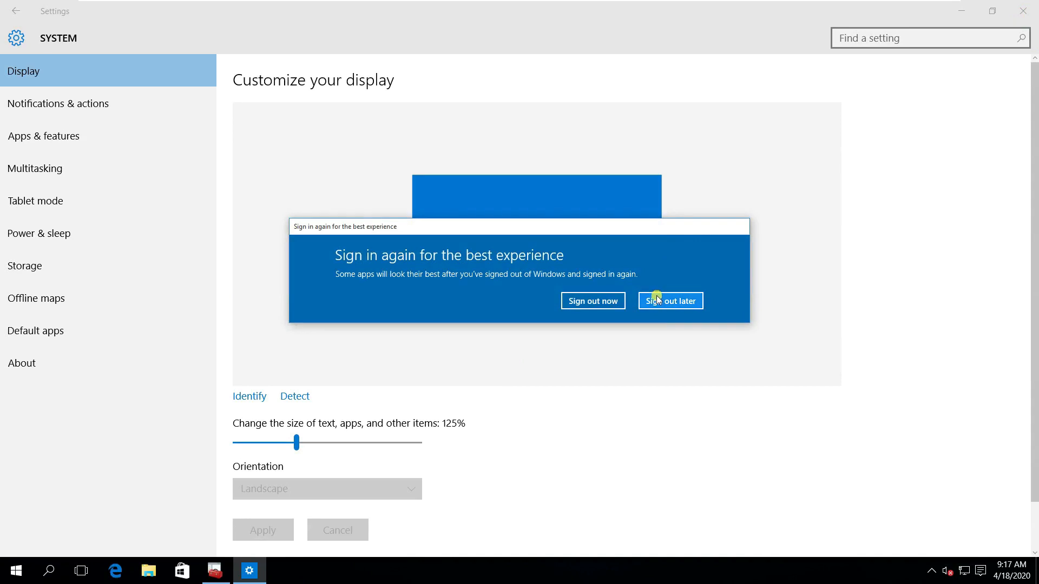
pyautogui.click(657, 300)
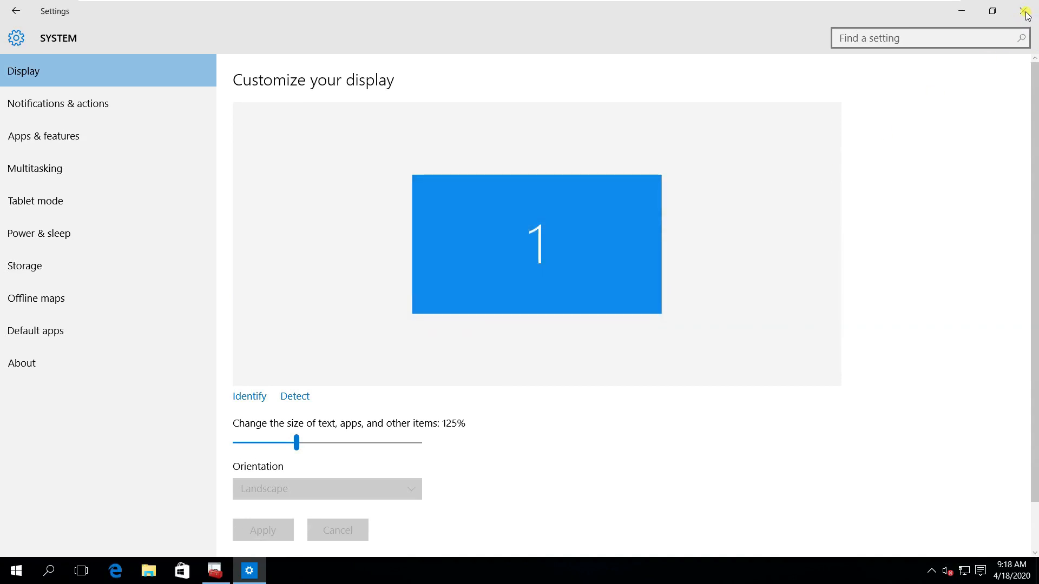
pyautogui.click(1025, 11)
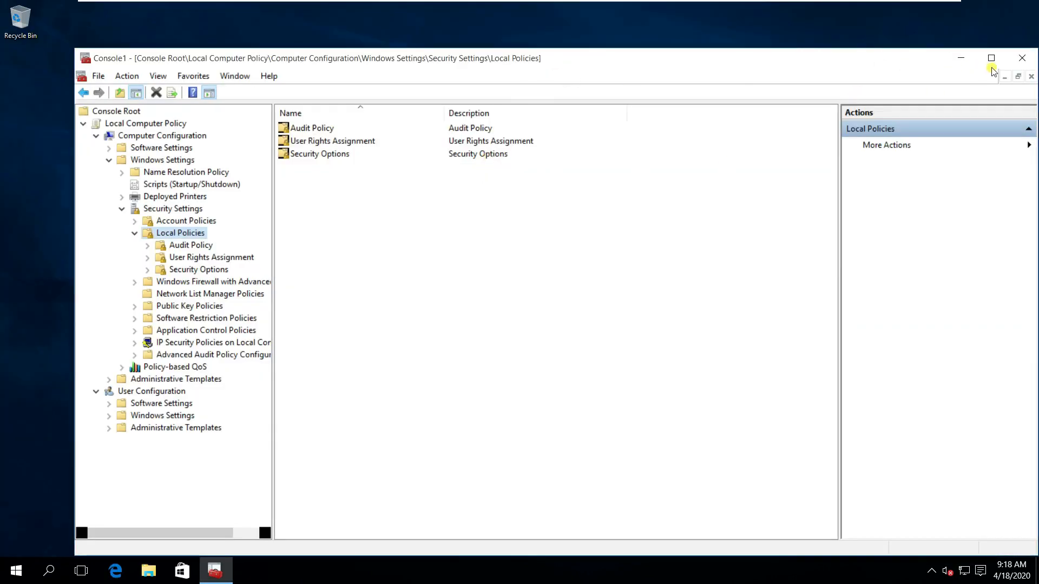
# Set Audit account logon events to log both Success and Failure.
pyautogui.click(992, 60)
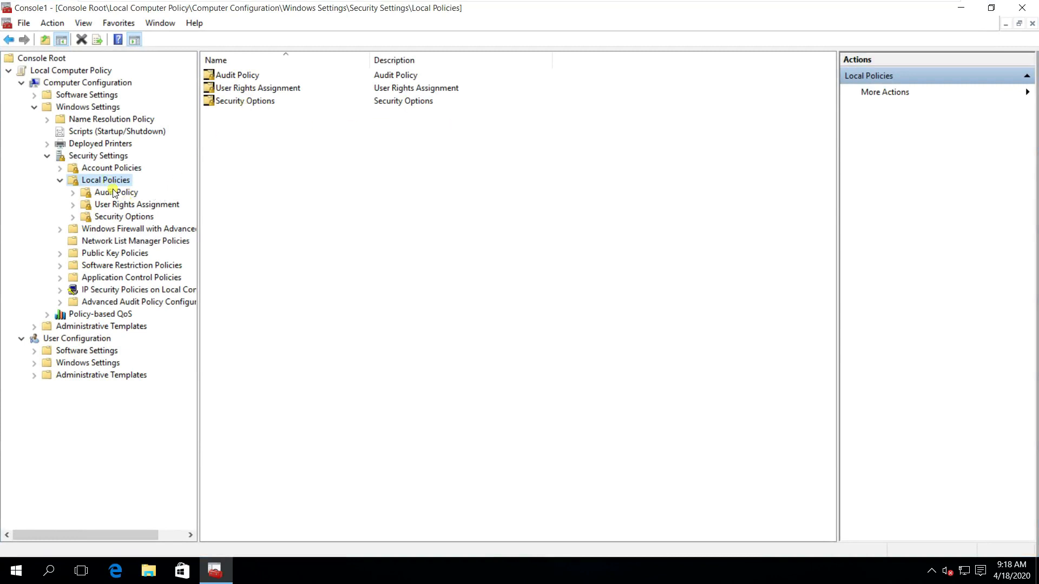
pyautogui.click(117, 195)
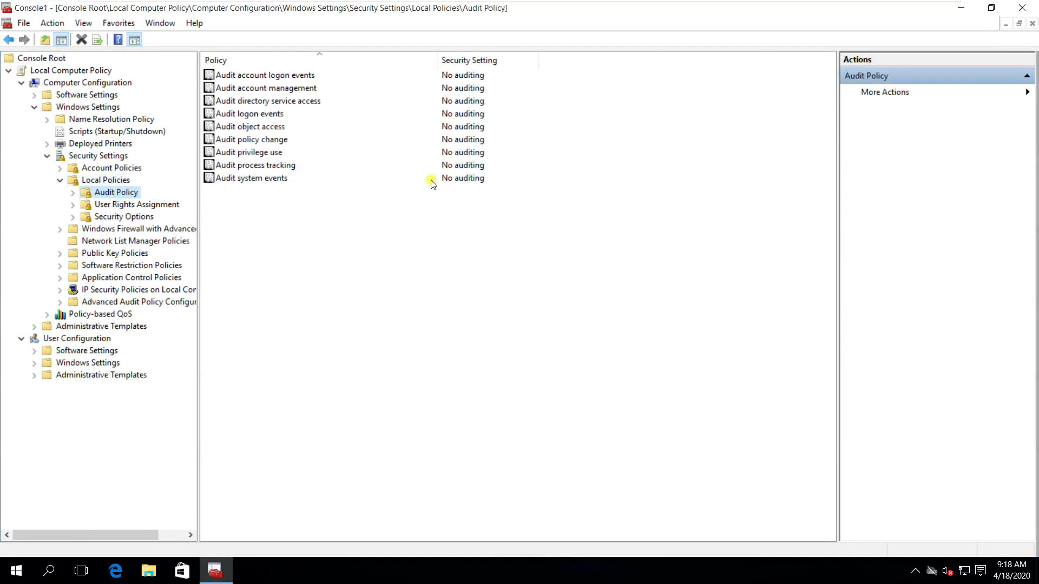
pyautogui.doubleClick(294, 77)
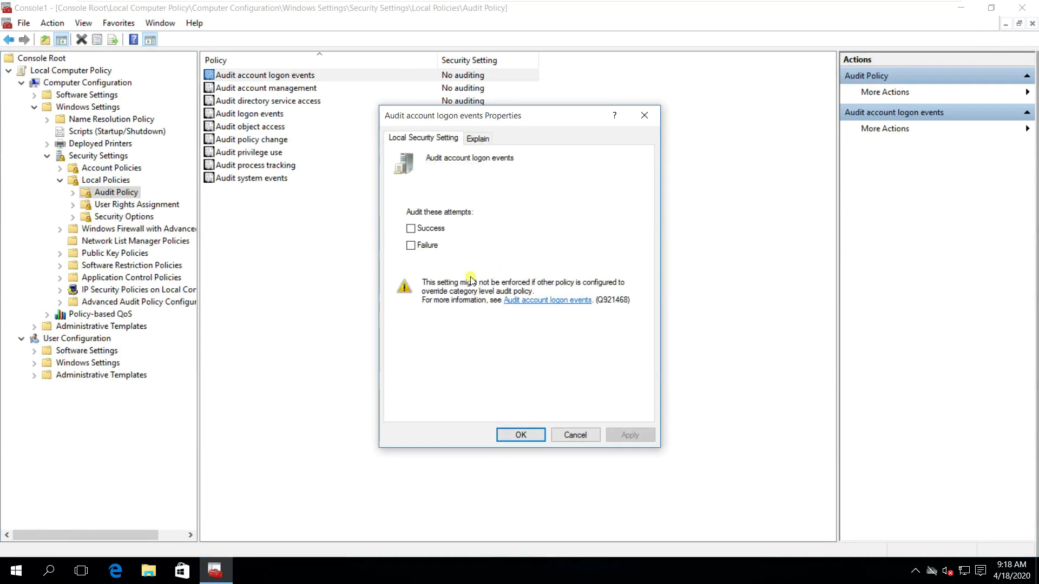
pyautogui.click(431, 230)
pyautogui.click(429, 246)
pyautogui.click(632, 436)
pyautogui.click(534, 435)
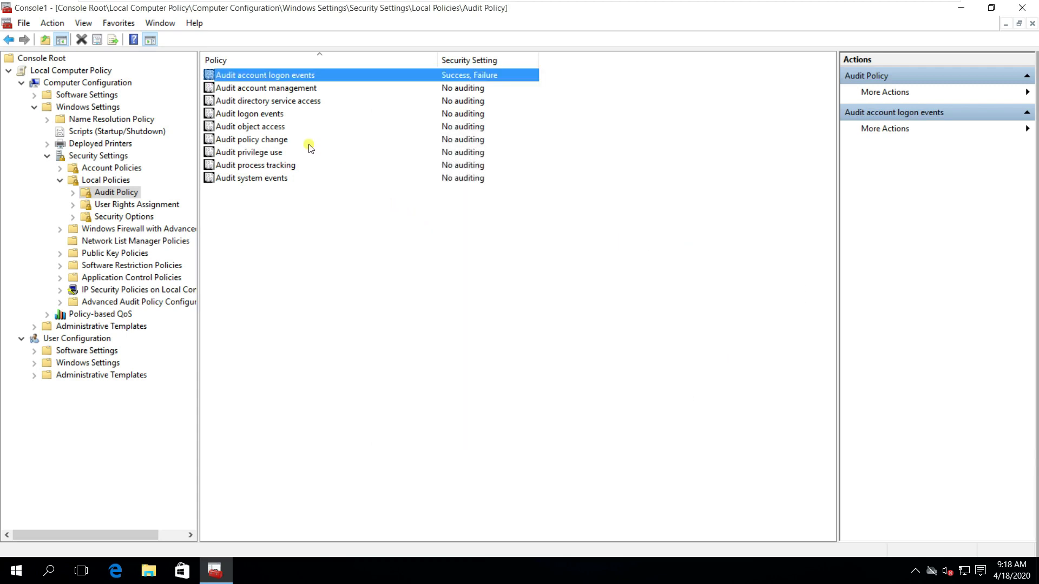
# Set Audit account management to log both Success and Failure.
pyautogui.doubleClick(278, 88)
pyautogui.click(415, 230)
pyautogui.click(419, 246)
pyautogui.click(520, 435)
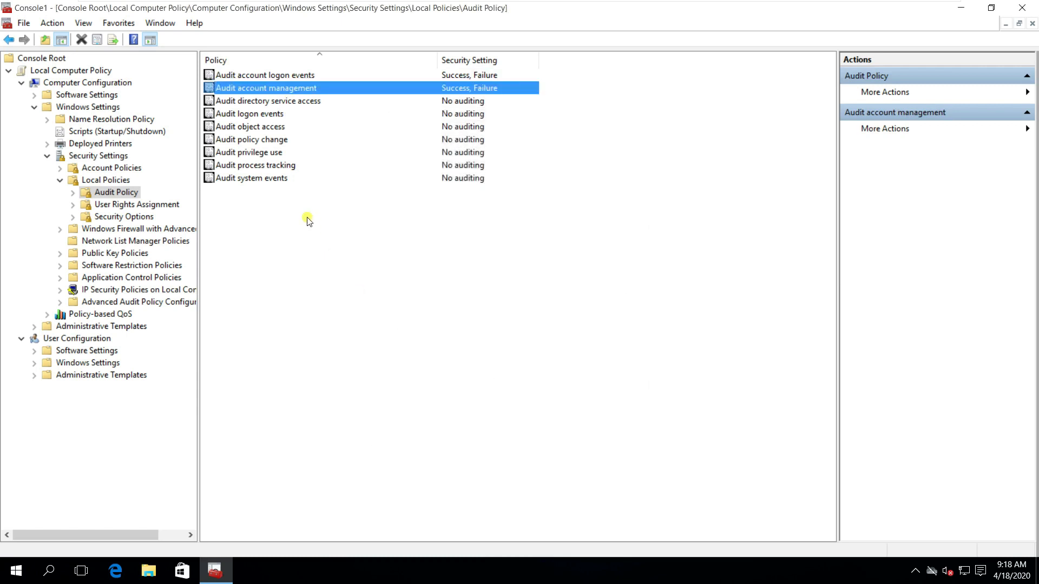
# Set Audit system events to Success and Failure, then close the console without saving.
pyautogui.doubleClick(282, 178)
pyautogui.click(411, 228)
pyautogui.click(412, 245)
pyautogui.click(629, 435)
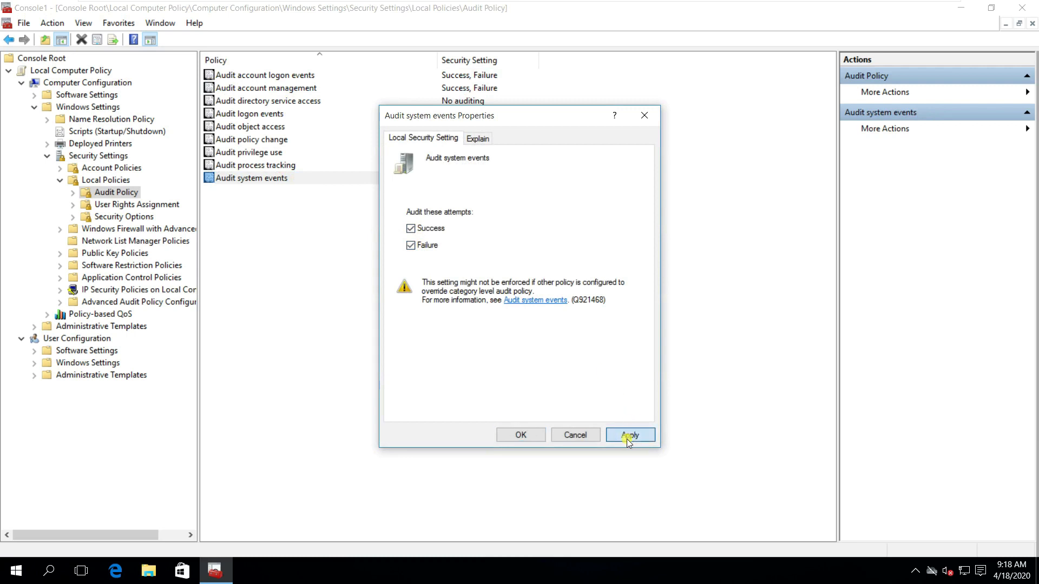
pyautogui.click(520, 434)
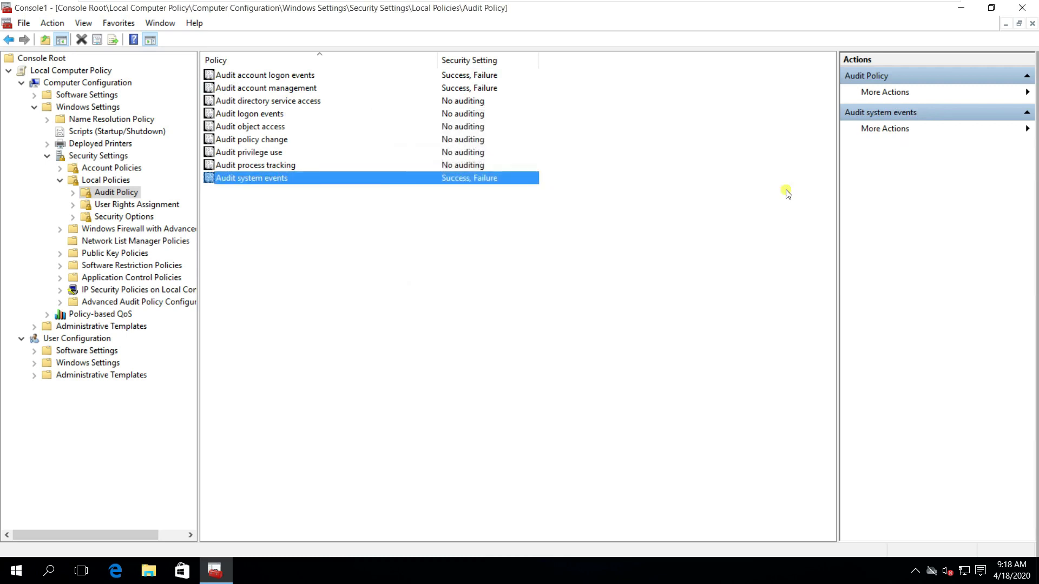
pyautogui.click(1022, 8)
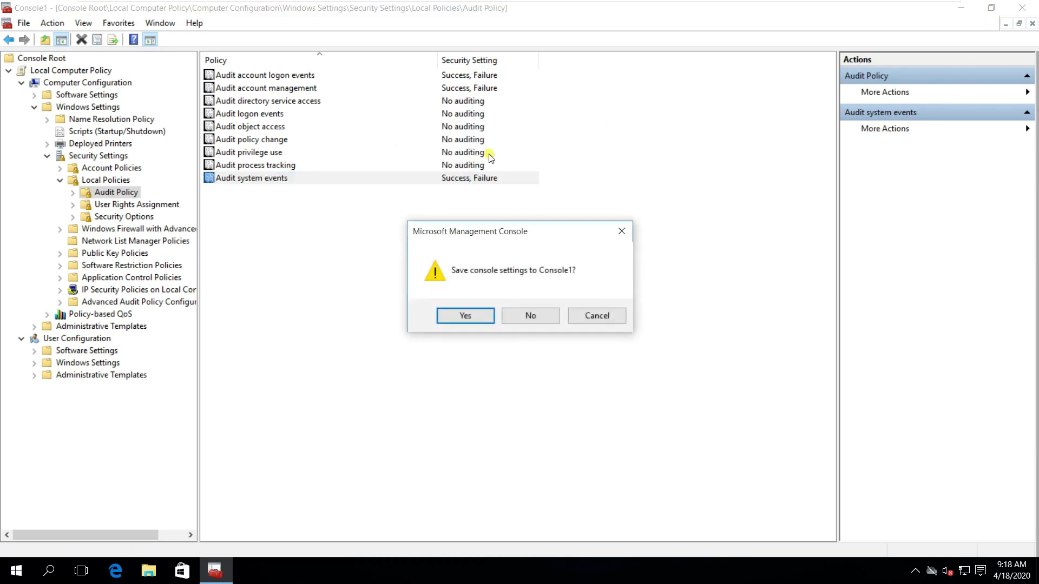
pyautogui.click(528, 319)
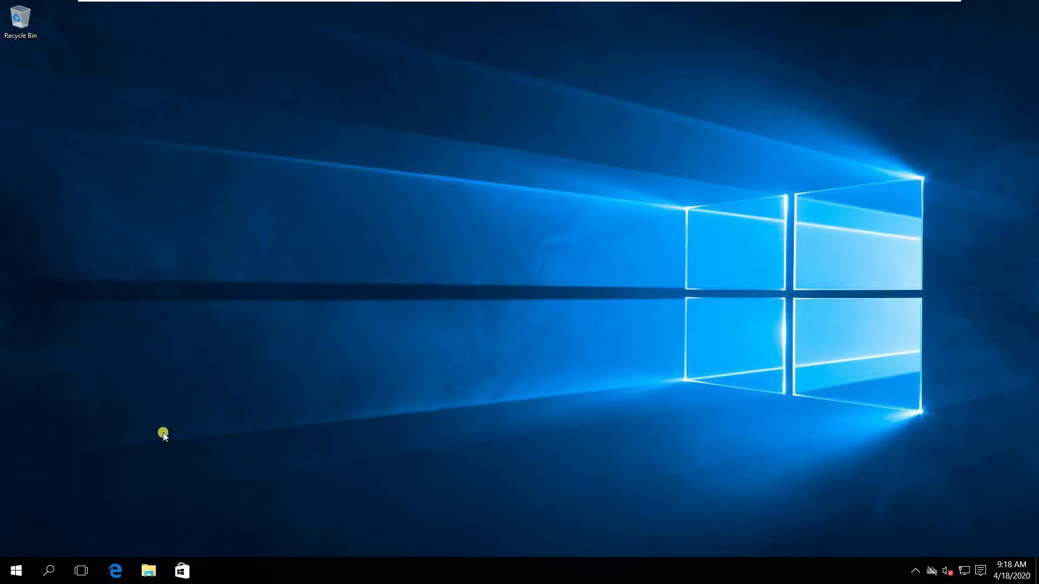
# Run gpupdate /force from the drive root in Command Prompt, then close the window.
pyautogui.click(13, 571)
pyautogui.write('cmm')
pyautogui.press('BackSpace')
pyautogui.press('BackSpace')
pyautogui.press('BackSpace')
pyautogui.write('cmd')
pyautogui.press('Return')
pyautogui.write('cd\\')
pyautogui.press('Return')
pyautogui.write('gpupdate /force')
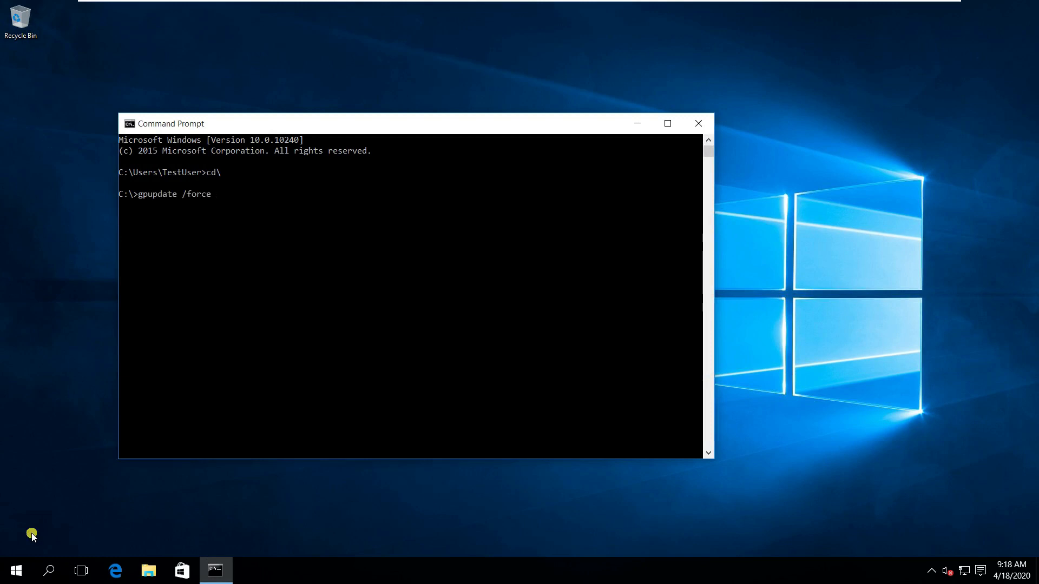
pyautogui.press('Return')
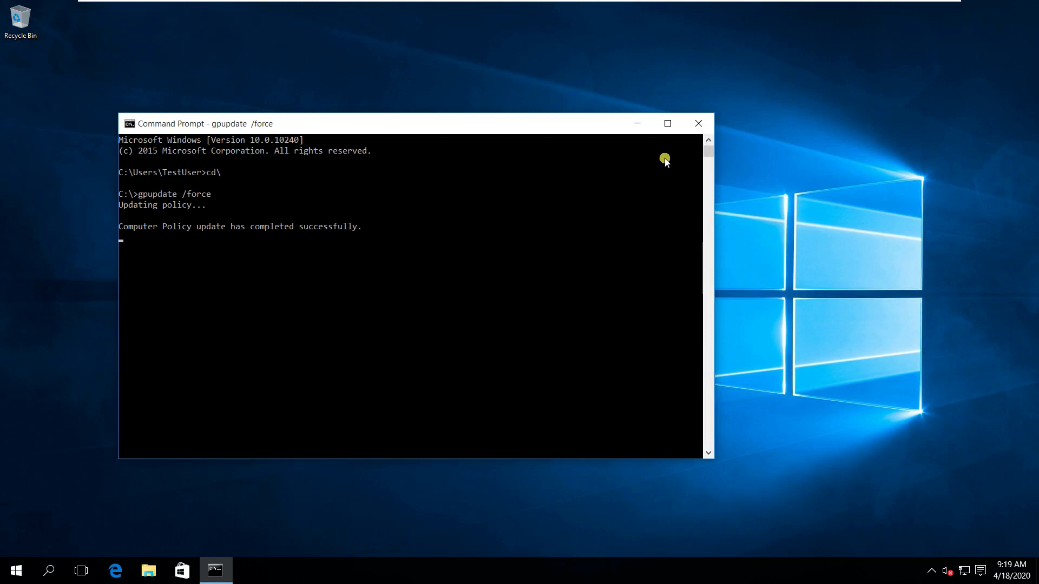
pyautogui.click(695, 127)
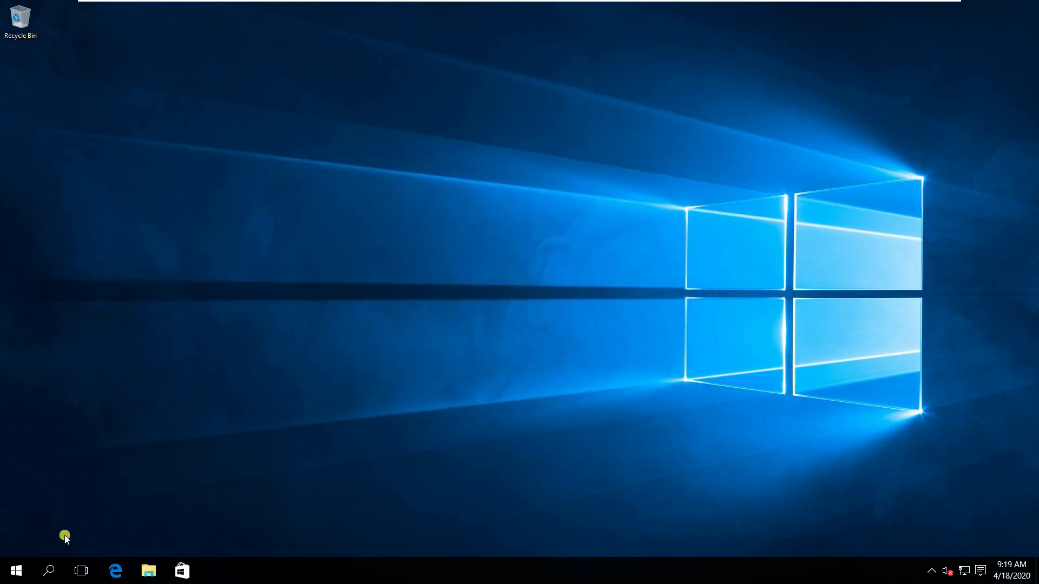
# Sign out of the Windows session via the Start button's context menu.
pyautogui.click(17, 573)
pyautogui.rightClick(17, 576)
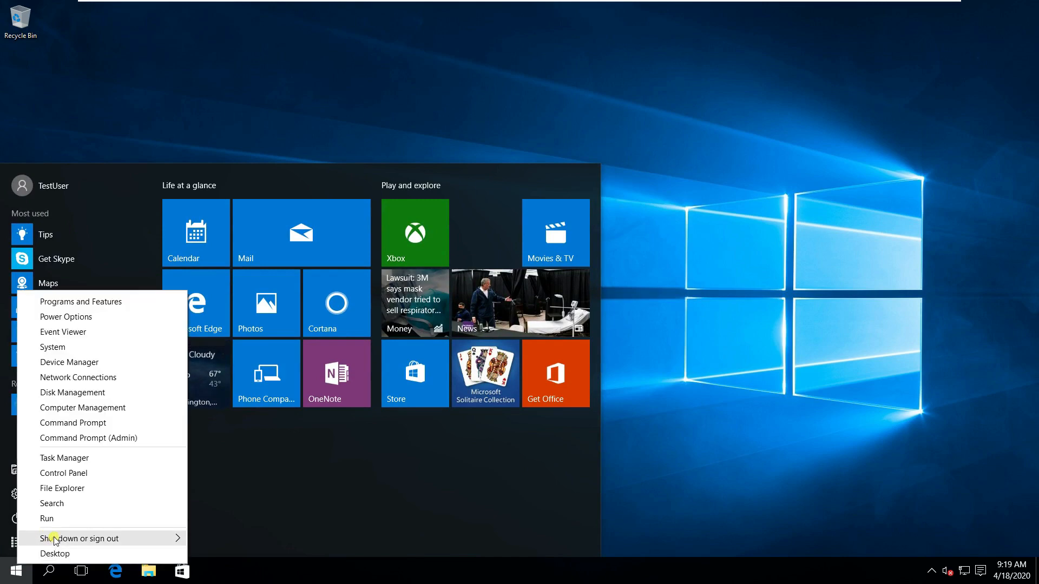
pyautogui.moveTo(59, 538)
pyautogui.click(252, 497)
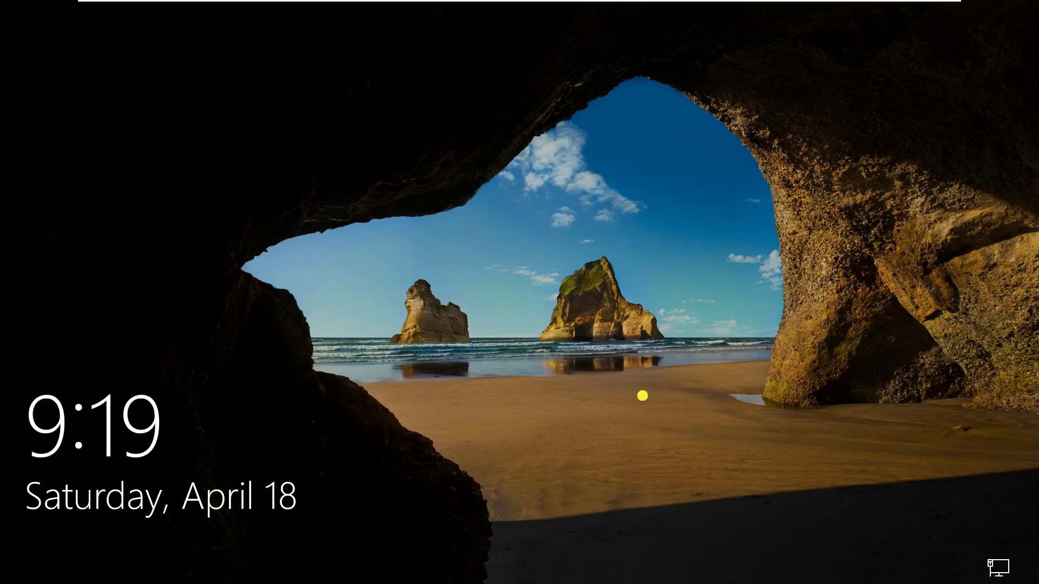
# Sign back in with the account password, retrying after incorrect-password messages.
pyautogui.click(642, 396)
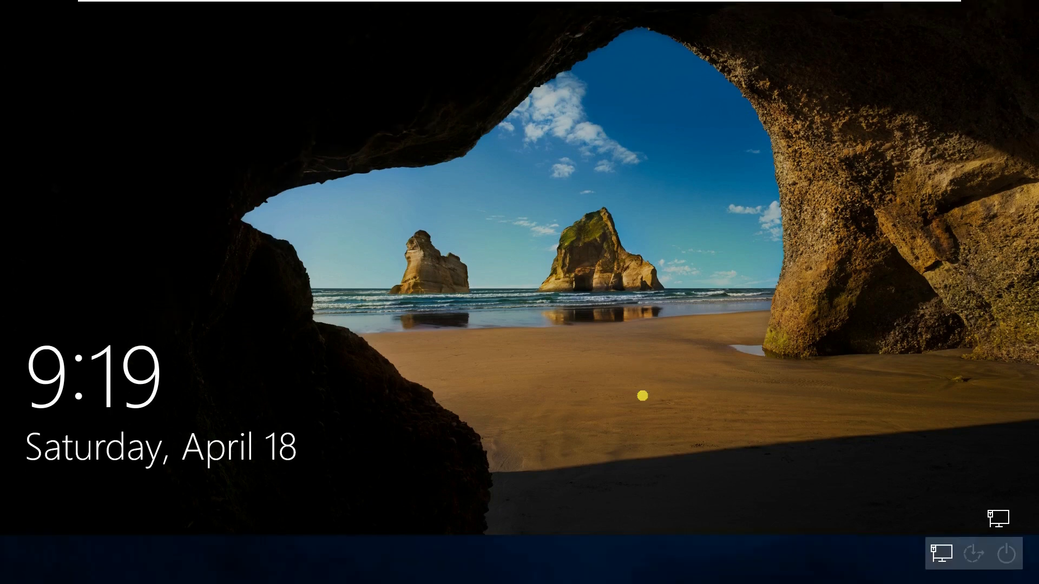
pyautogui.write('••••••••')
pyautogui.press('Return')
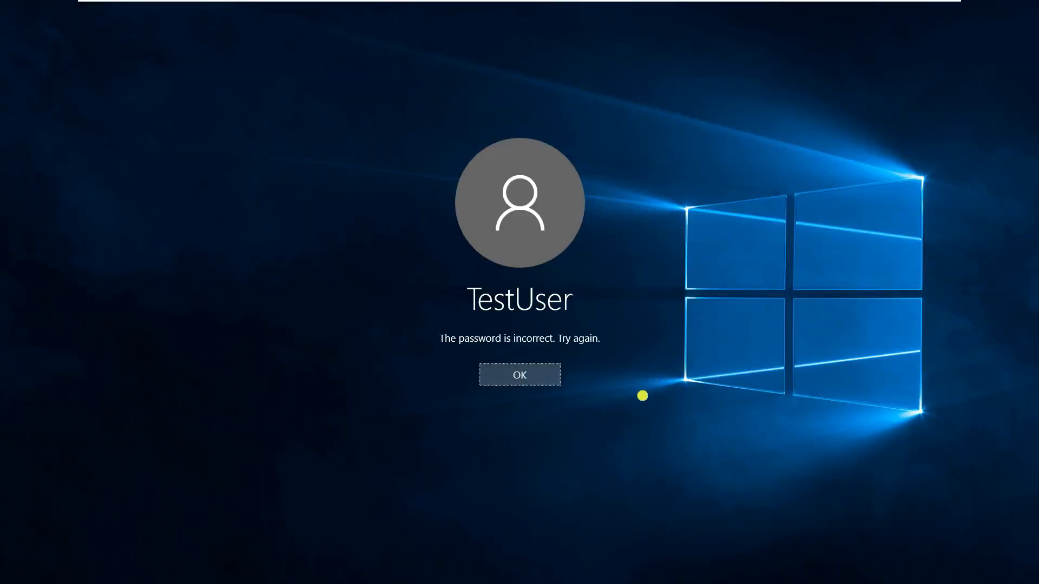
pyautogui.press('Return')
pyautogui.write('••••••••')
pyautogui.press('Return')
pyautogui.press('Return')
pyautogui.write('•••')
pyautogui.press('Return')
pyautogui.press('Return')
pyautogui.press('Return')
pyautogui.press('Return')
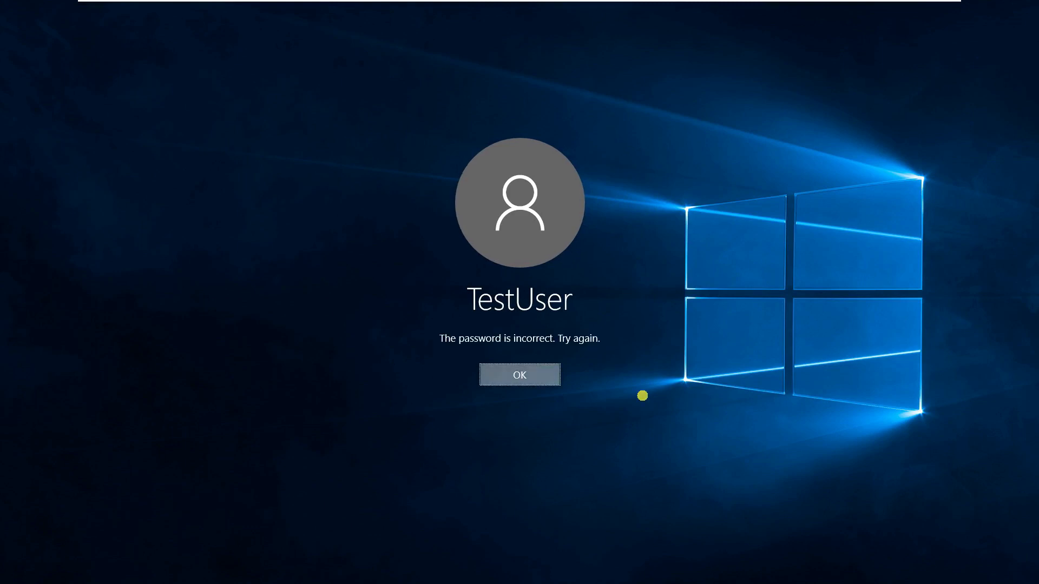
pyautogui.write('••••••')
pyautogui.press('Return')
pyautogui.press('Return')
pyautogui.write('•••••••')
pyautogui.press('Return')
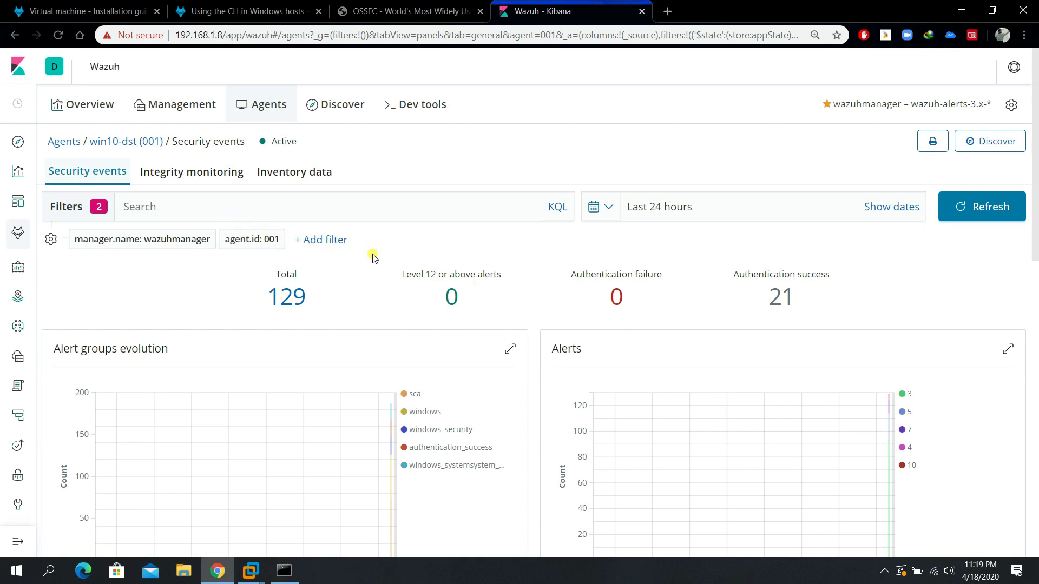
# Reload win10-dst's Security events dashboard and scroll through its updated charts.
pyautogui.click(58, 34)
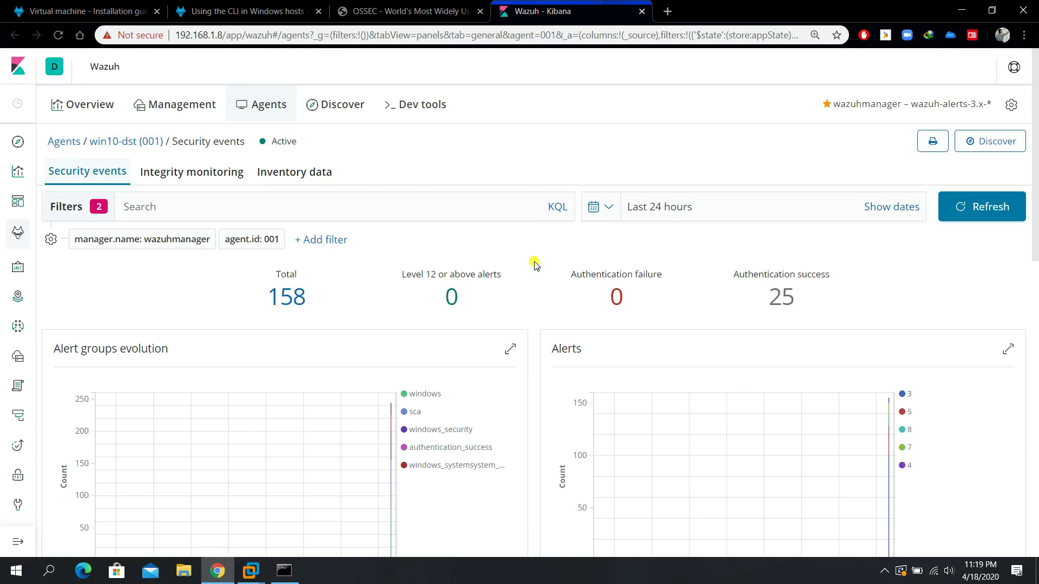
pyautogui.scroll(-4, 535, 263)
pyautogui.scroll(-2, 535, 264)
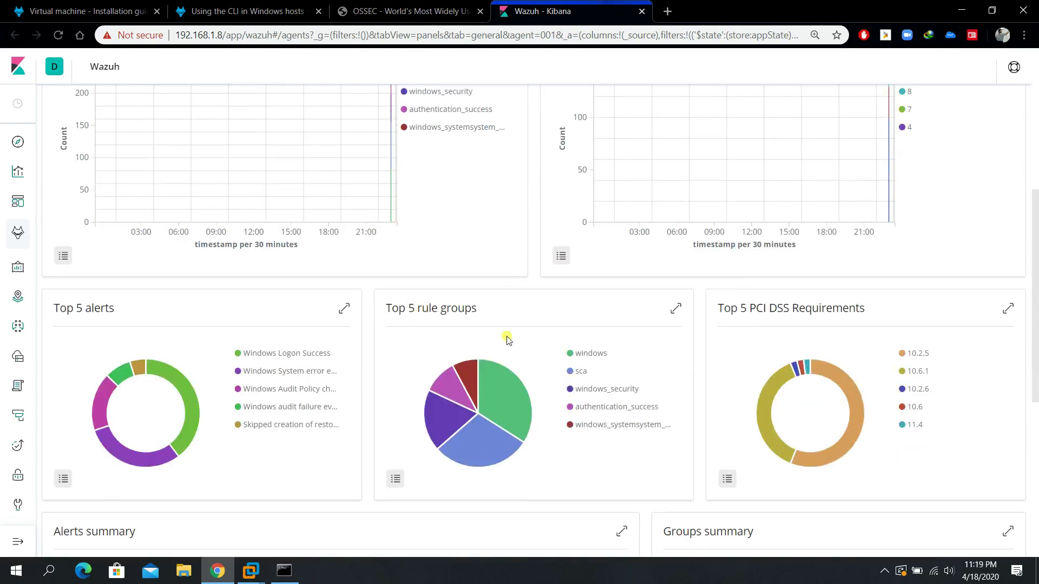
pyautogui.scroll(3, 510, 271)
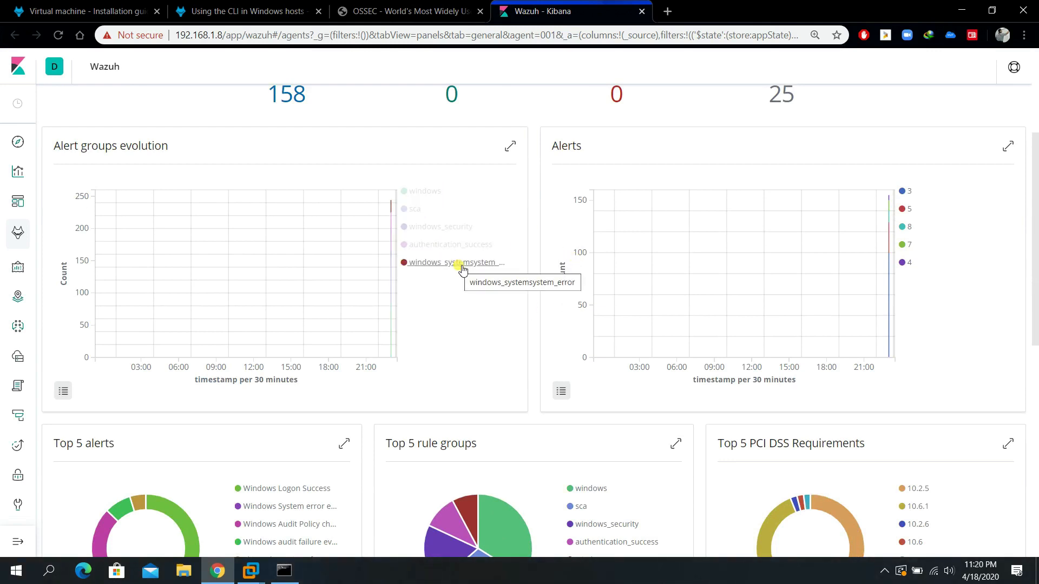
pyautogui.scroll(4, 461, 269)
# View the agent's Integrity monitoring and Inventory data, then return to the Overview.
pyautogui.click(212, 177)
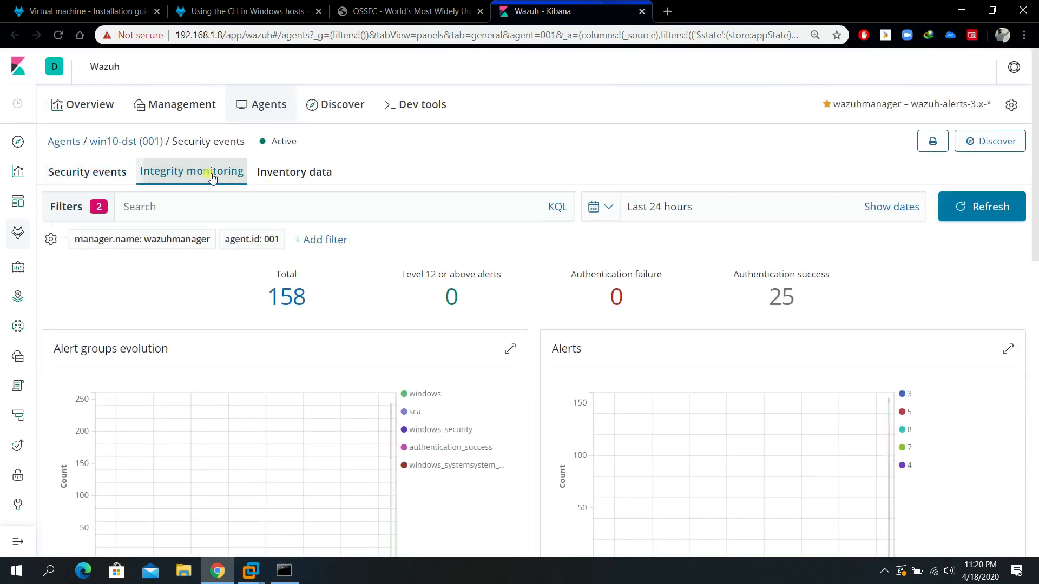
pyautogui.click(301, 182)
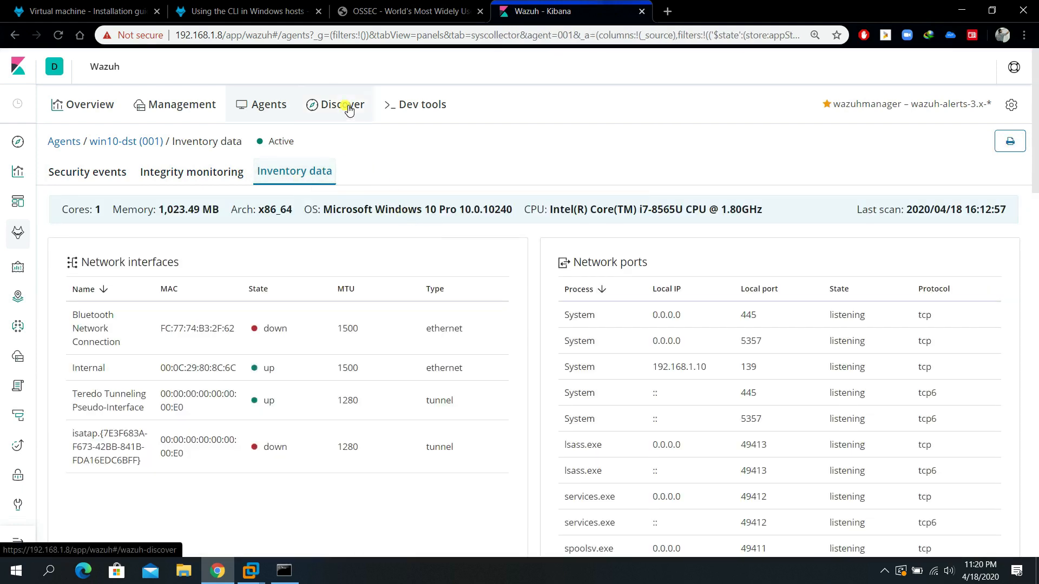
pyautogui.click(97, 110)
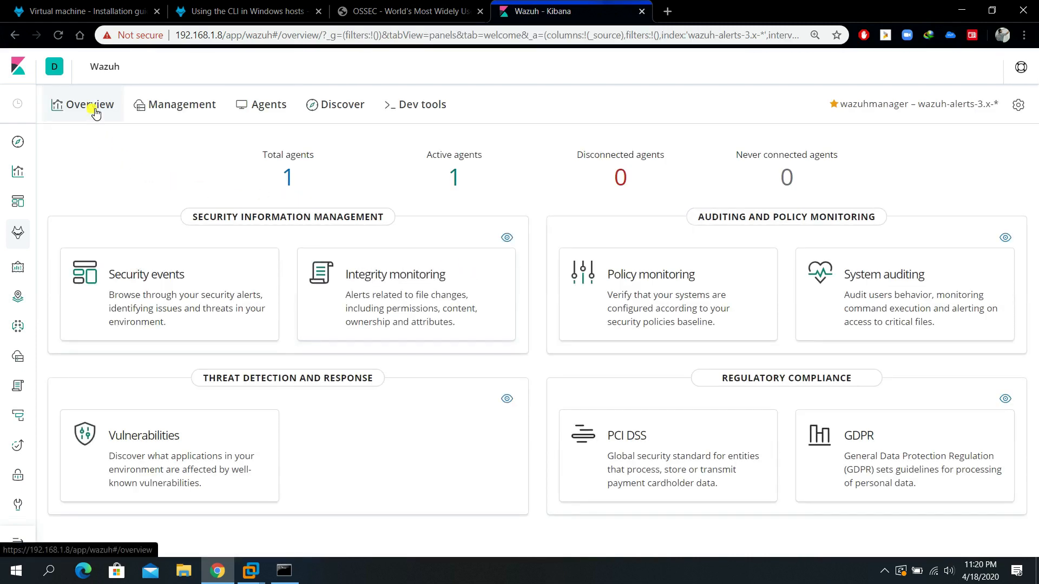
# Open the all-agents Security events dashboard and review its 267 alerts in the Alerts summary.
pyautogui.click(148, 277)
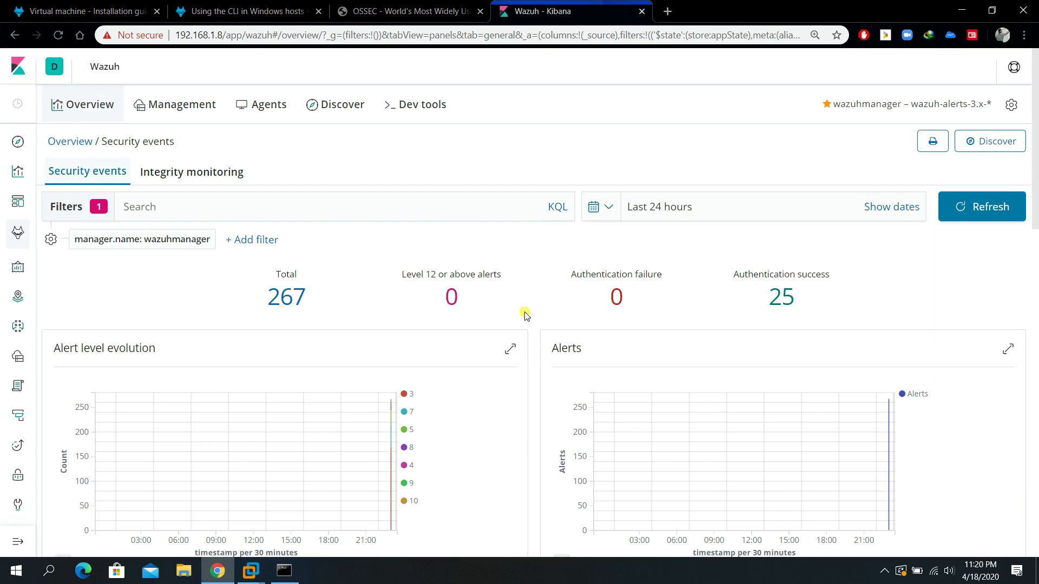
pyautogui.scroll(-6, 603, 320)
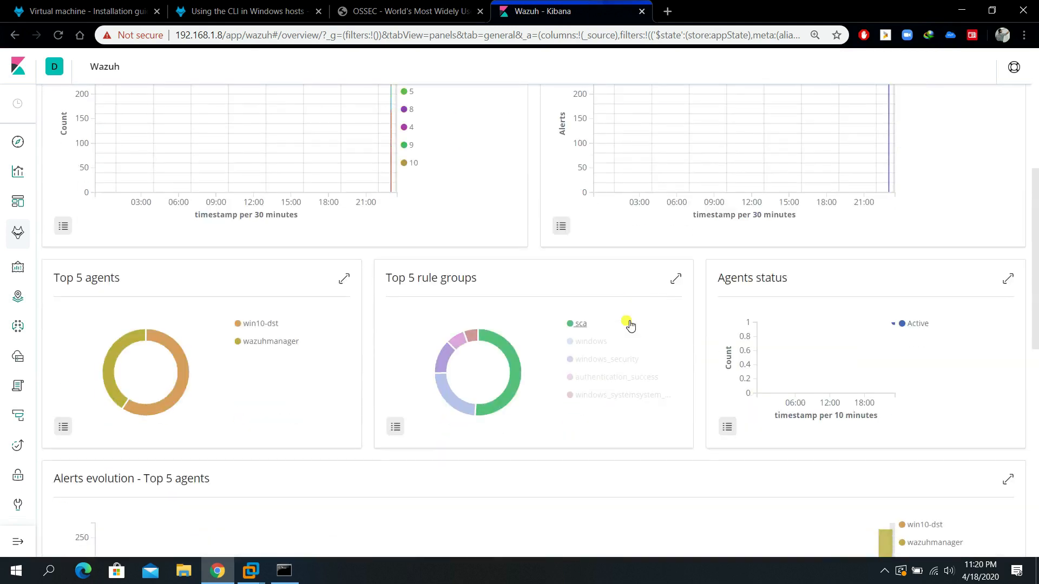
pyautogui.scroll(-2, 629, 324)
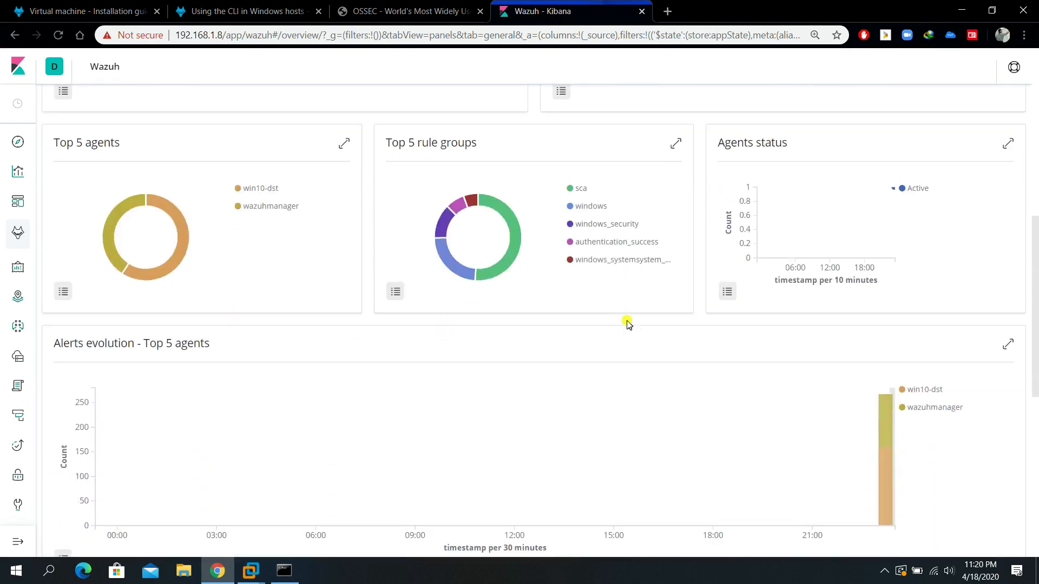
pyautogui.scroll(1, 629, 324)
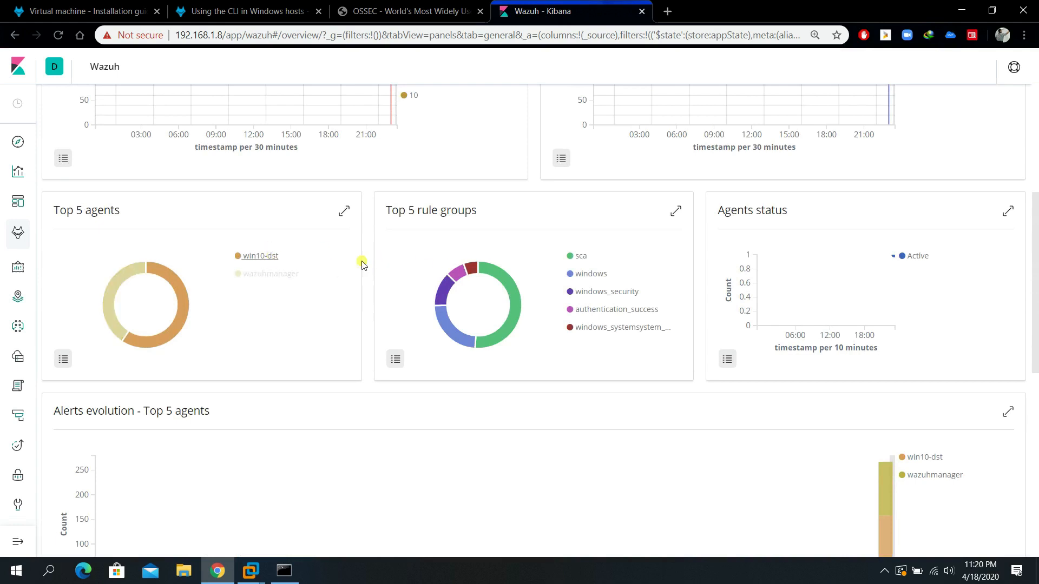
pyautogui.scroll(2, 715, 276)
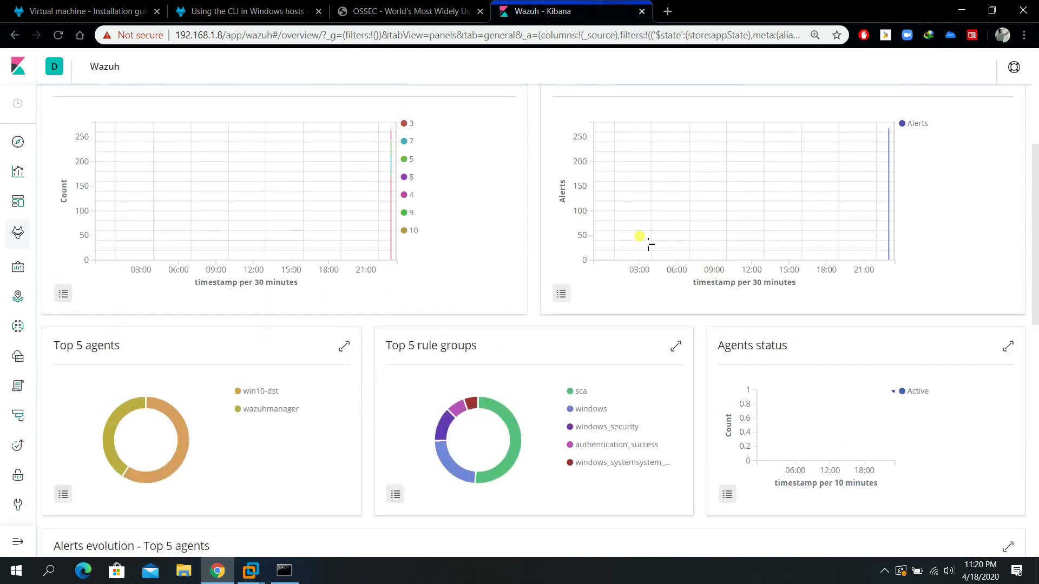
pyautogui.scroll(2, 649, 241)
pyautogui.scroll(-11, 470, 264)
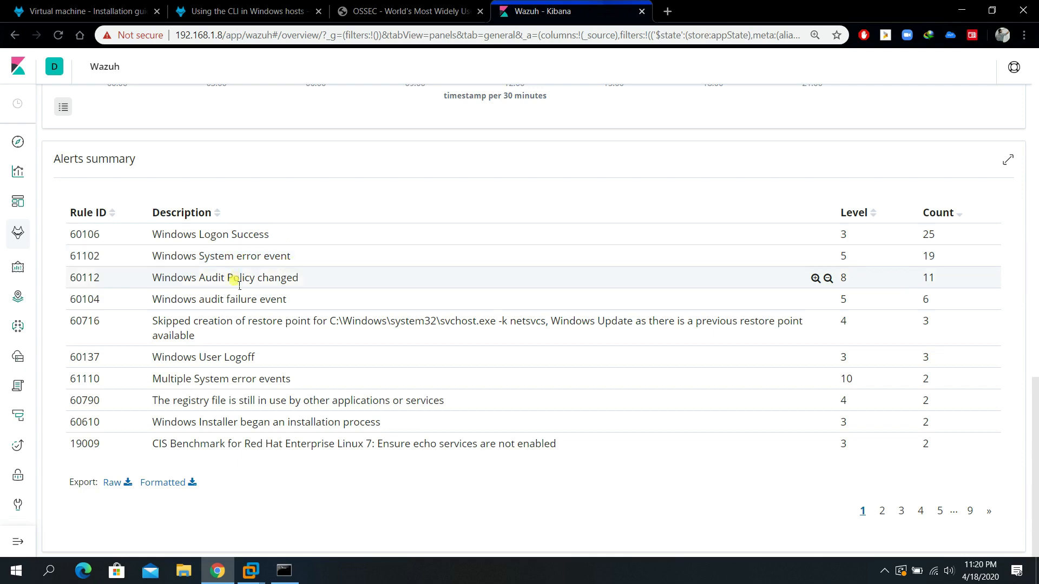
pyautogui.scroll(2, 462, 357)
pyautogui.scroll(10, 465, 358)
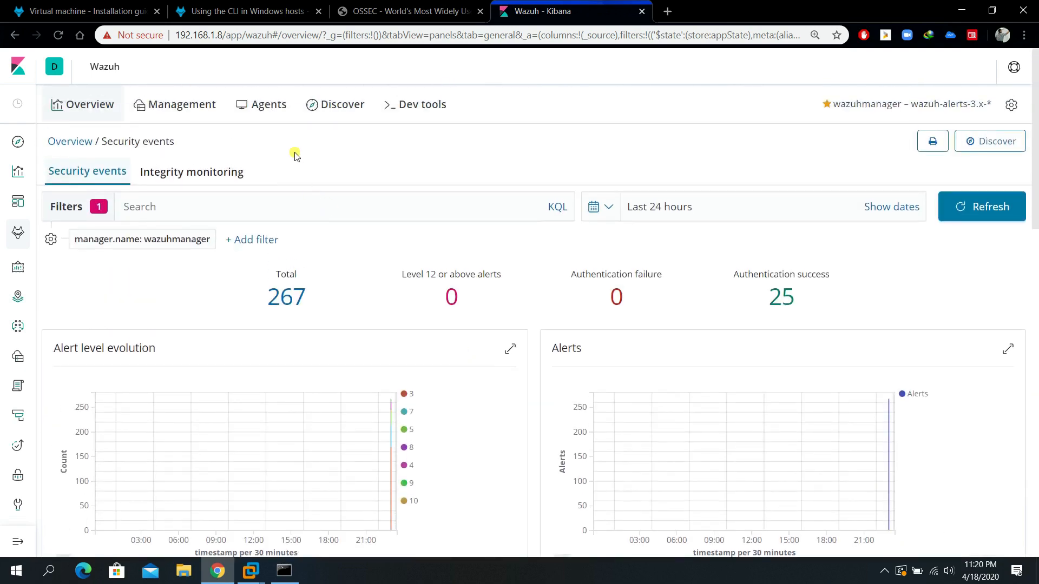
# Open win10-dst's Security events from Agents and review its Top 5 alerts and Alerts summary.
pyautogui.click(262, 105)
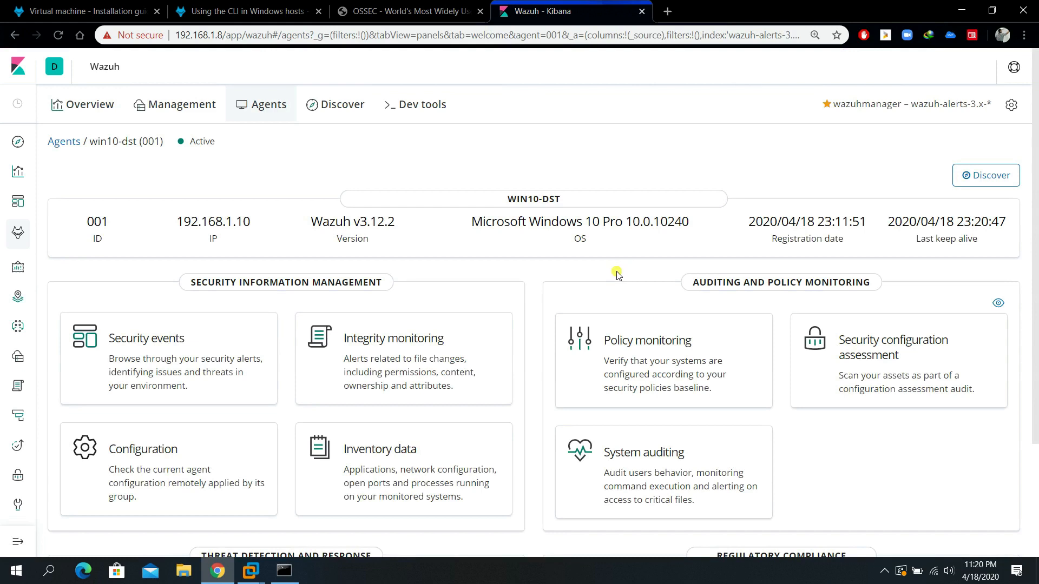
pyautogui.click(158, 336)
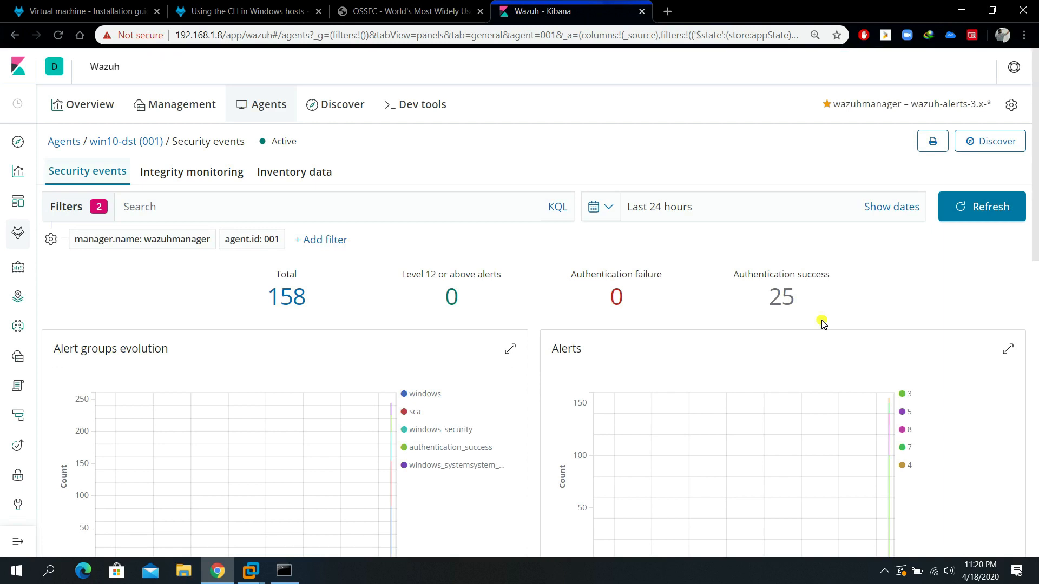
pyautogui.scroll(-10, 848, 290)
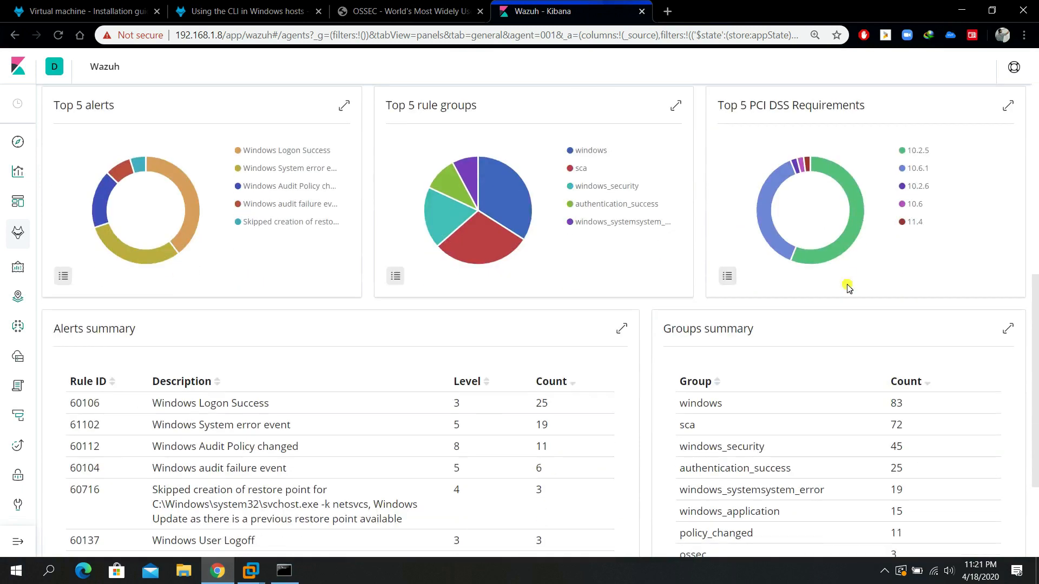
pyautogui.scroll(-1, 847, 287)
pyautogui.scroll(3, 847, 287)
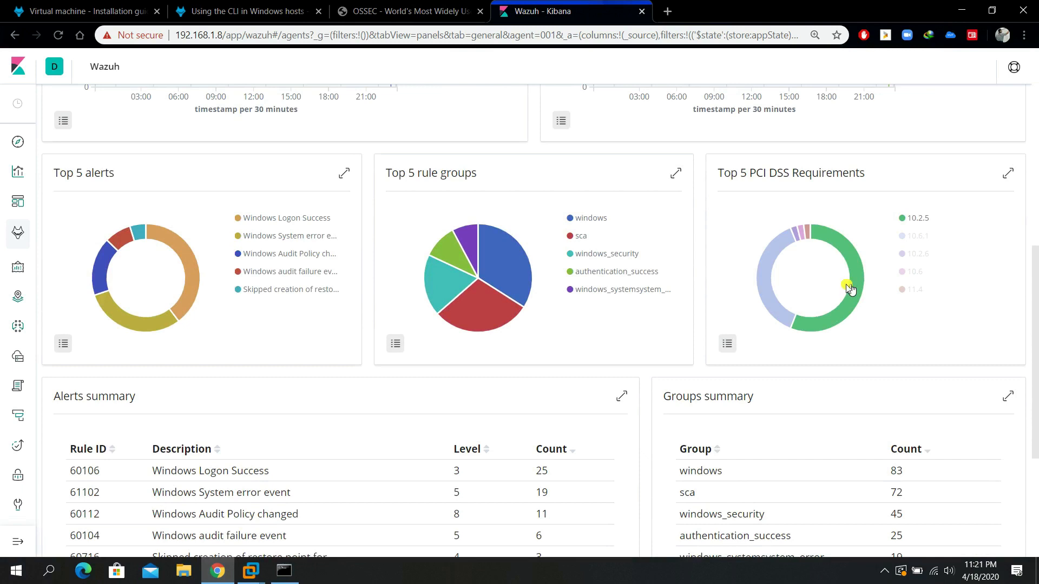
pyautogui.scroll(4, 622, 238)
pyautogui.scroll(5, 560, 192)
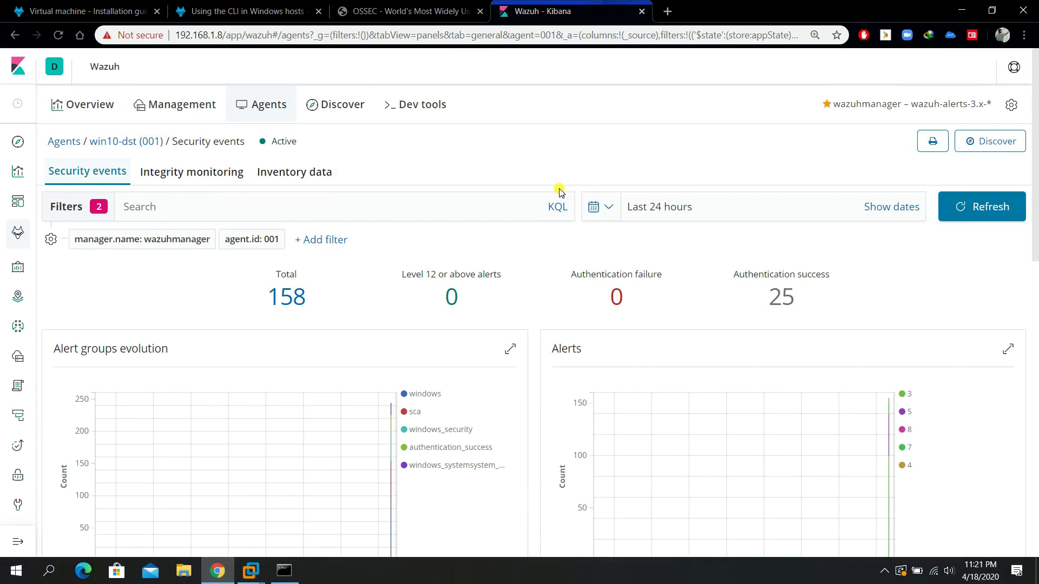
pyautogui.scroll(-9, 560, 192)
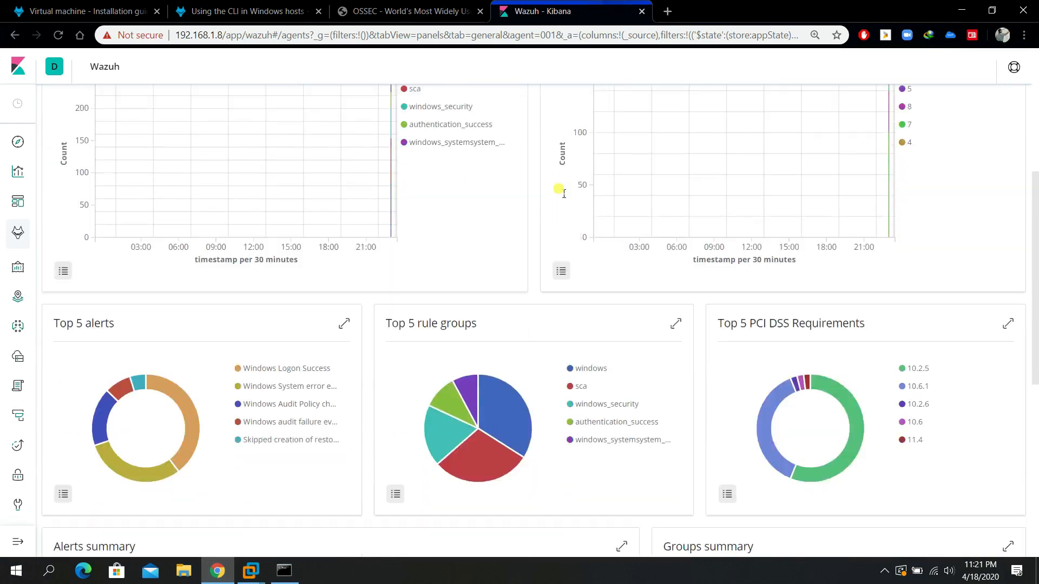